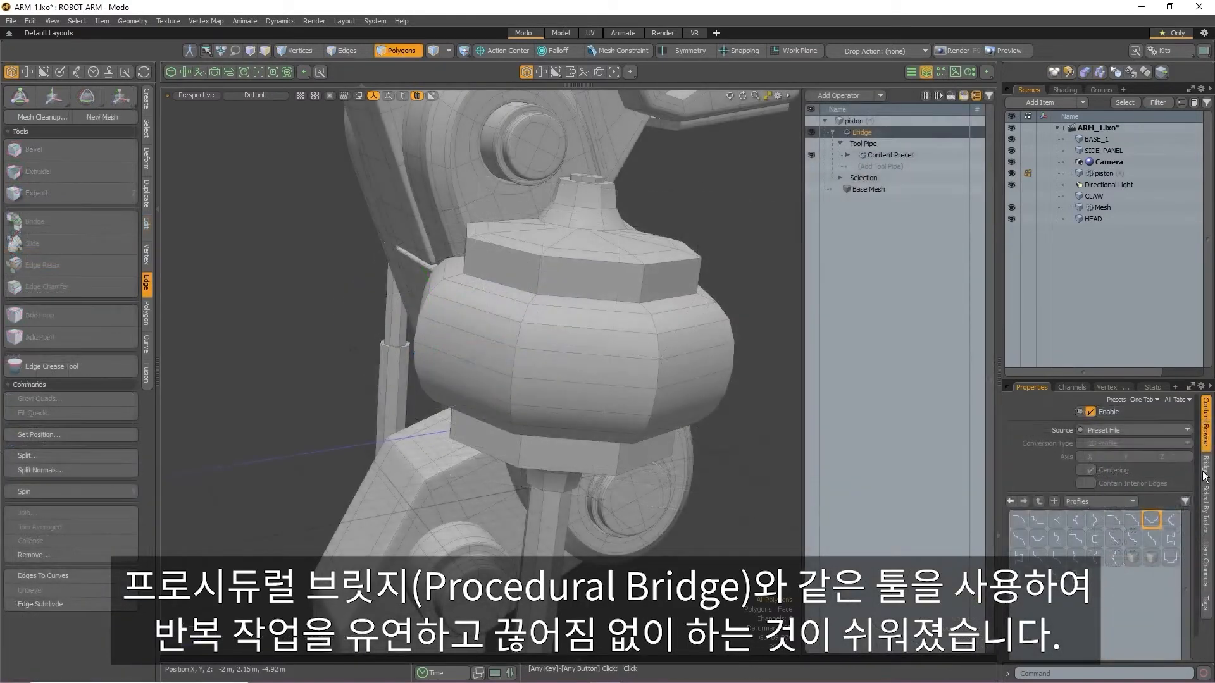
- Open the procedural Bridge operation's settings for the piston mesh and adjust its parameters
left_click(1206, 471)
mouse_move(1187, 479)
left_mouse_down()
mouse_move(1213, 479)
mouse_move(1187, 493)
mouse_move(1198, 493)
left_mouse_up()
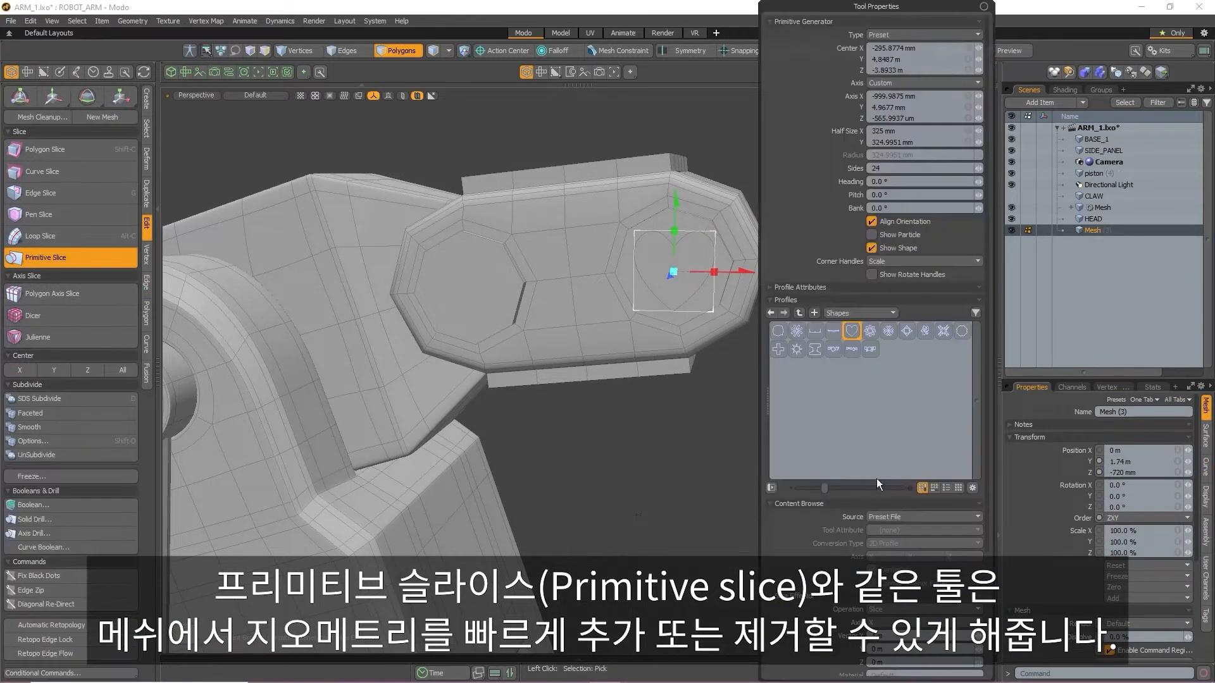
- Show the available slice operations for the heart-shaped Primitive Slice
scroll(878, 423, "down", 5)
left_click(907, 456)
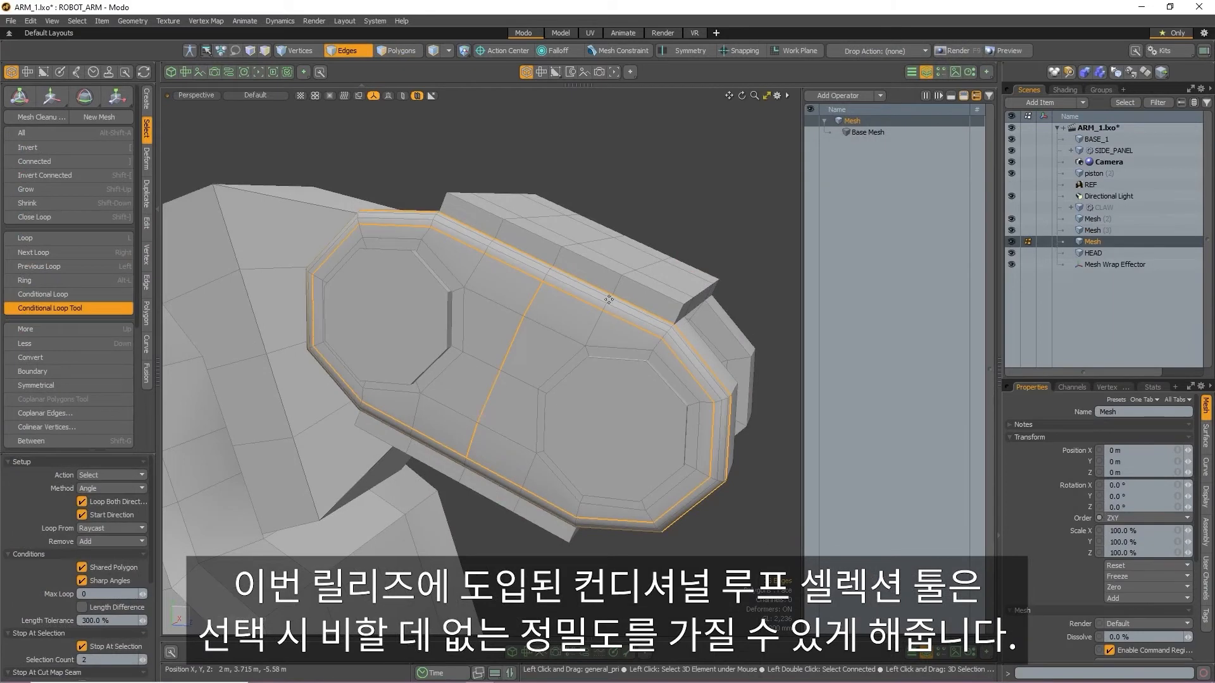
left_click_drag(593, 494, 482, 371, "alt")
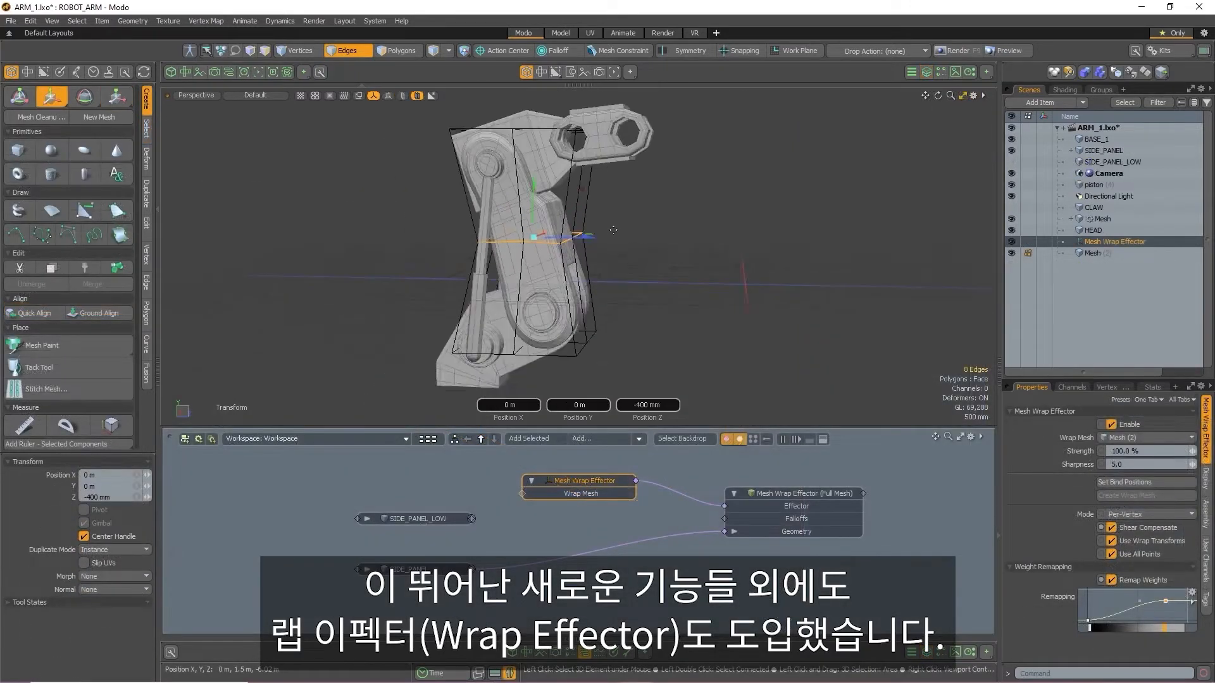
- Lower the wrap cage's middle edge loop and scale its vertical edge loop to 76.5% in Y and 104.5% in Z
left_click_drag(613, 229, 615, 256, "alt+shift")
left_click_drag(560, 212, 560, 233)
left_click_drag(531, 227, 562, 216, "alt")
key("q")
double_click(574, 222)
key("r")
left_click_drag(620, 256, 624, 256)
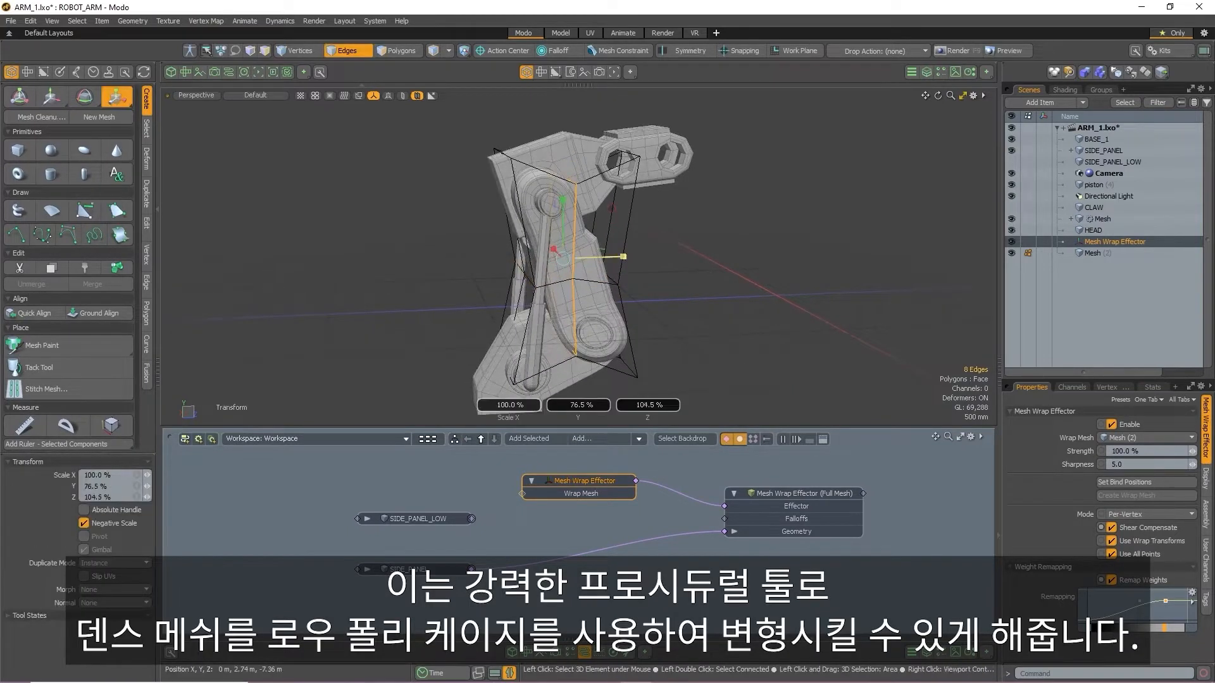
- Toggle Shear Compensate on the Mesh Wrap Effector and reshape its weight remapping curve
left_click(1115, 527)
left_click_drag(1165, 601, 1113, 606)
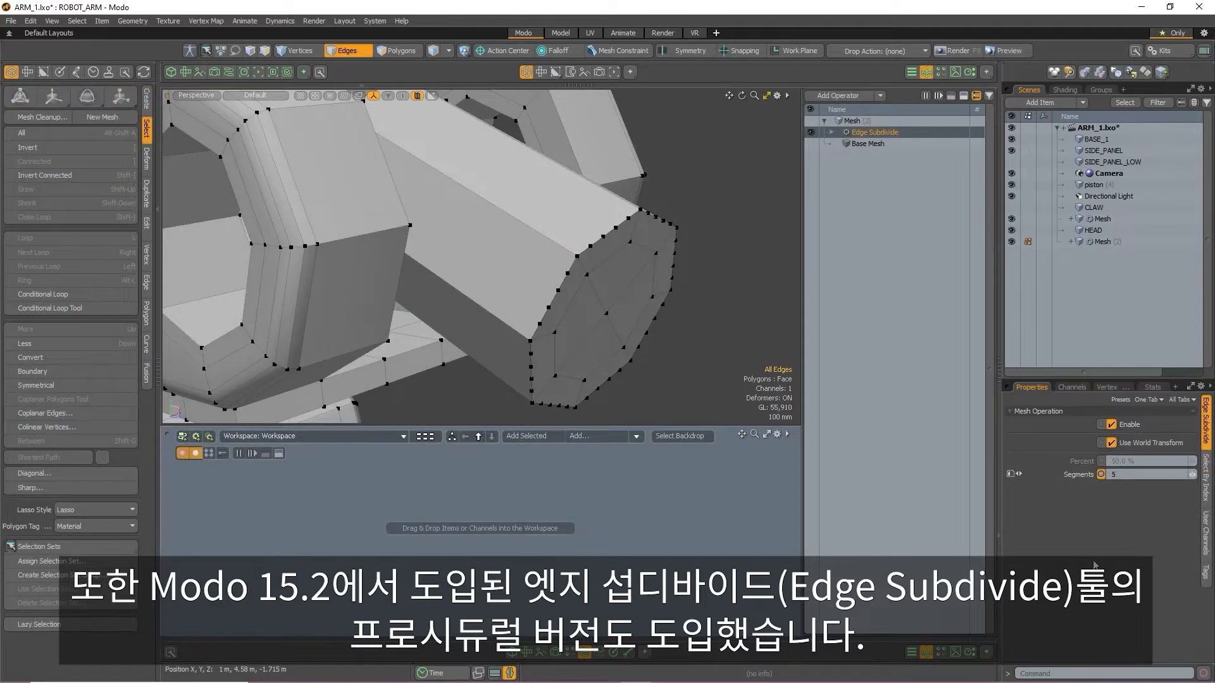
- Add the Edge Subdivide operation to the schematic workspace and place a String to Array node beside it
left_click_drag(898, 133, 576, 520)
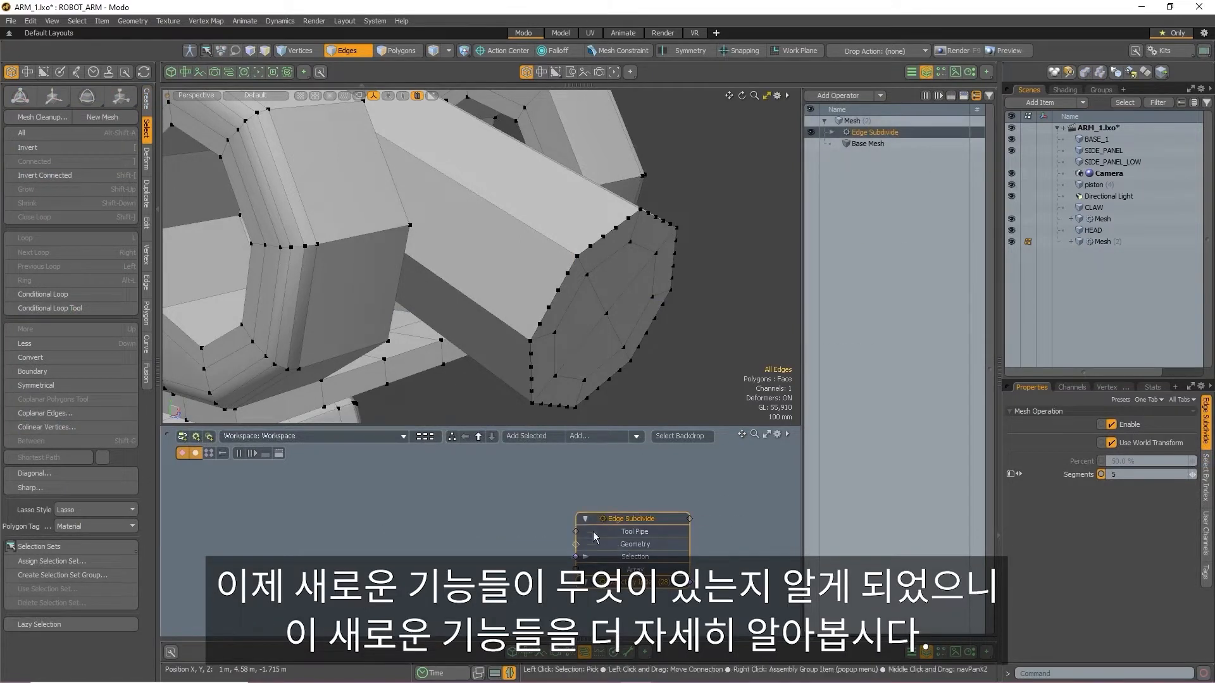
left_click(579, 436)
type("string")
key("Return")
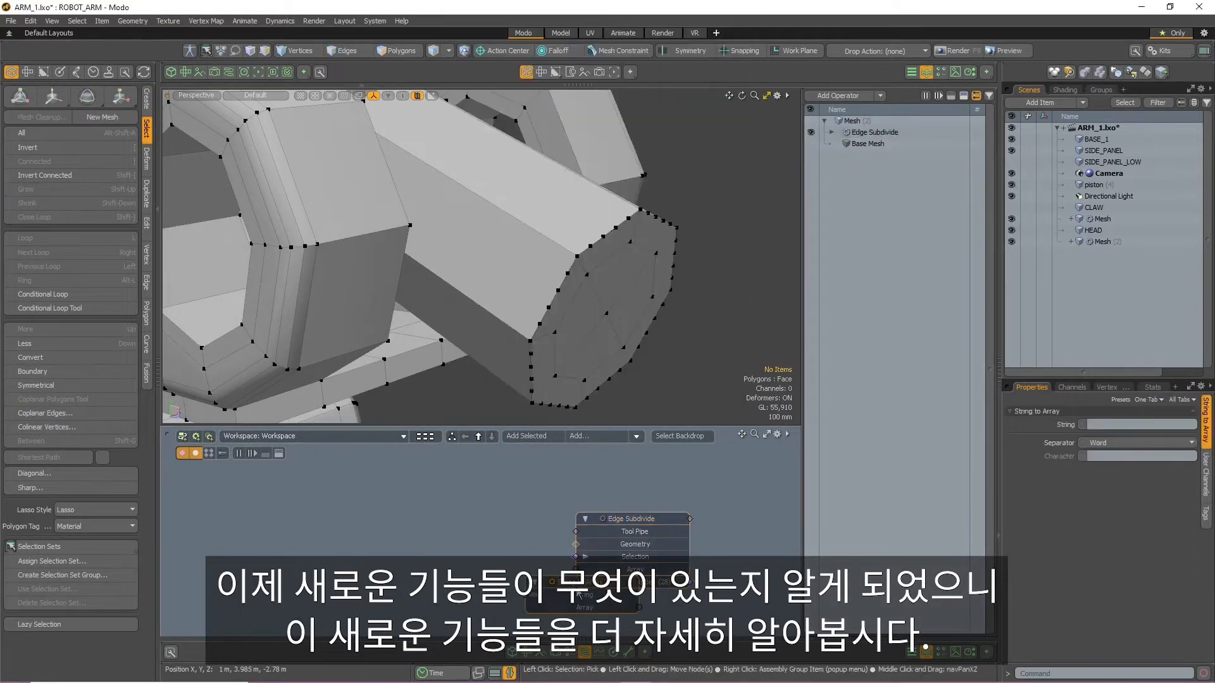
left_click_drag(576, 593, 457, 533)
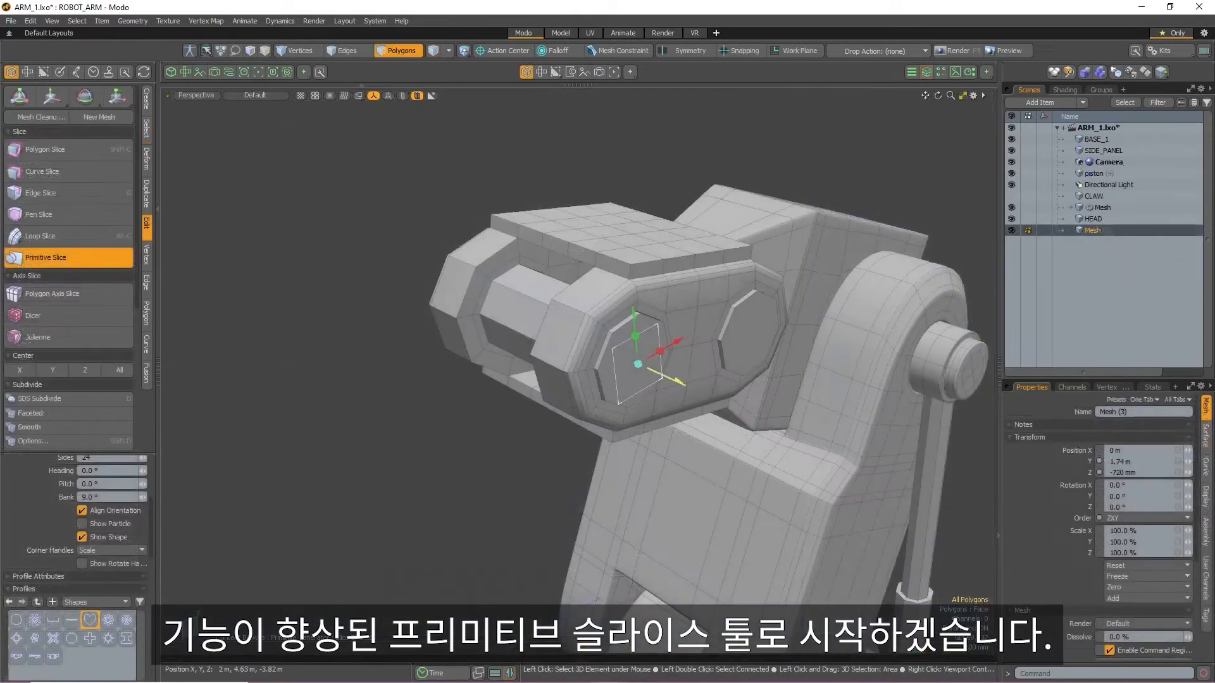
- Slide the heart slice shape outward along its depth axis and set Positive Depth to 5 m
left_click_drag(673, 380, 765, 376)
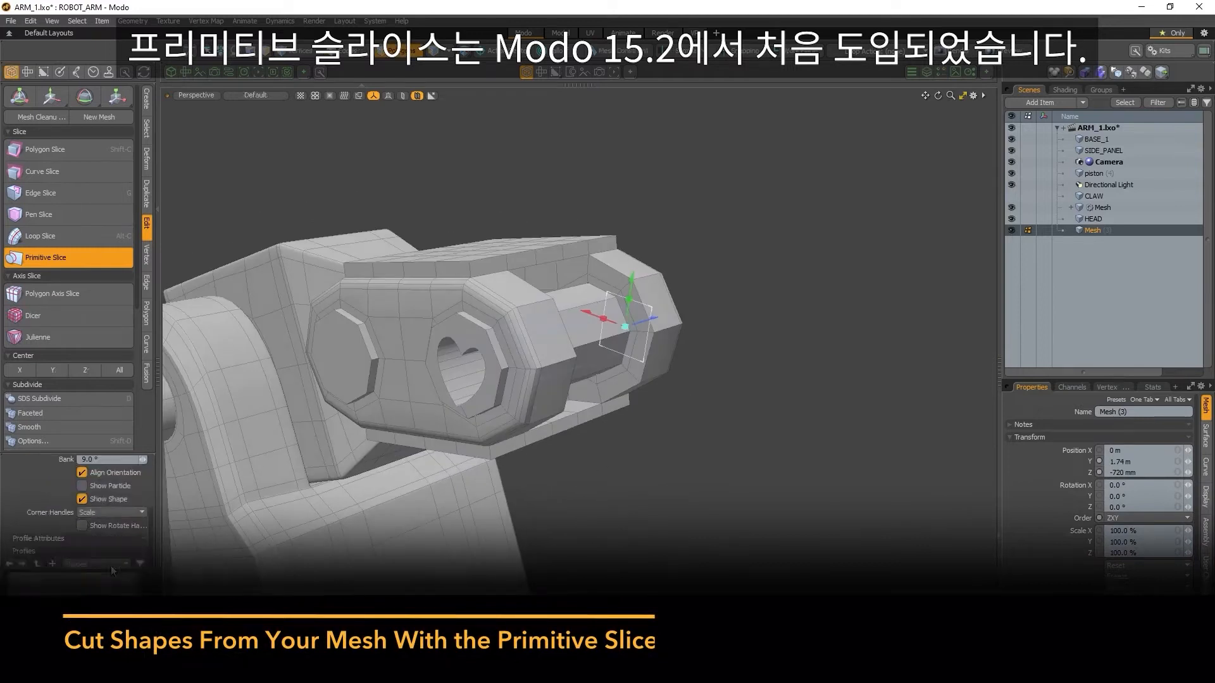
scroll(116, 566, "down", 4)
left_click_drag(115, 624, 2, 623)
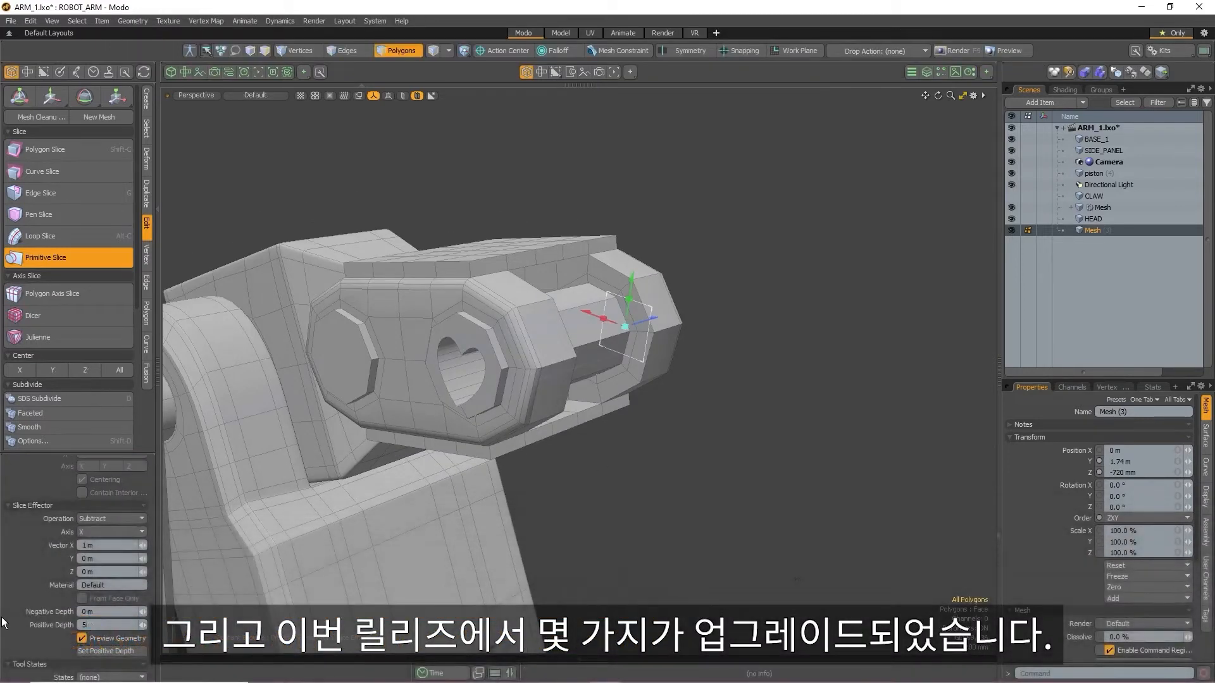
- Adjust the Positive Depth of the subtracted heart while checking the cut through the arm head
left_click_drag(670, 468, 484, 430, "alt")
left_click_drag(142, 625, 124, 623)
mouse_move(331, 455)
left_mouse_down("alt")
mouse_move(542, 446)
mouse_move(401, 461)
mouse_move(283, 455)
mouse_move(329, 457)
left_mouse_up("alt")
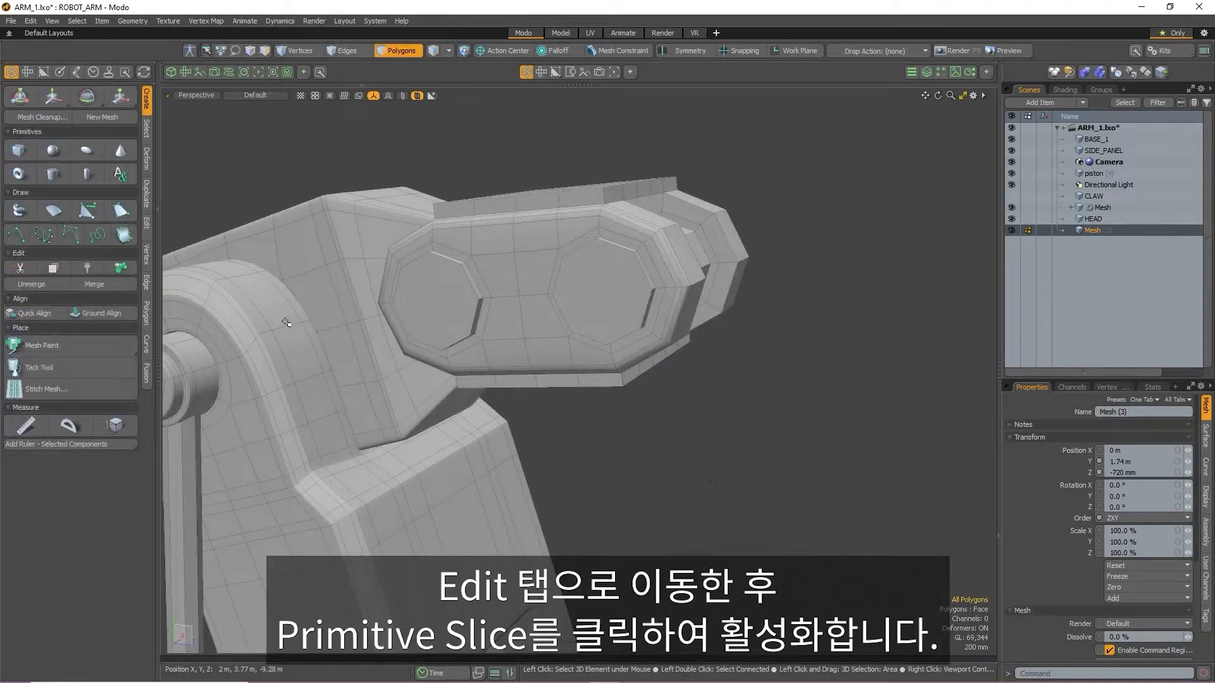
- Activate the Primitive Slice tool and set its primitive type to Preset
left_click(147, 223)
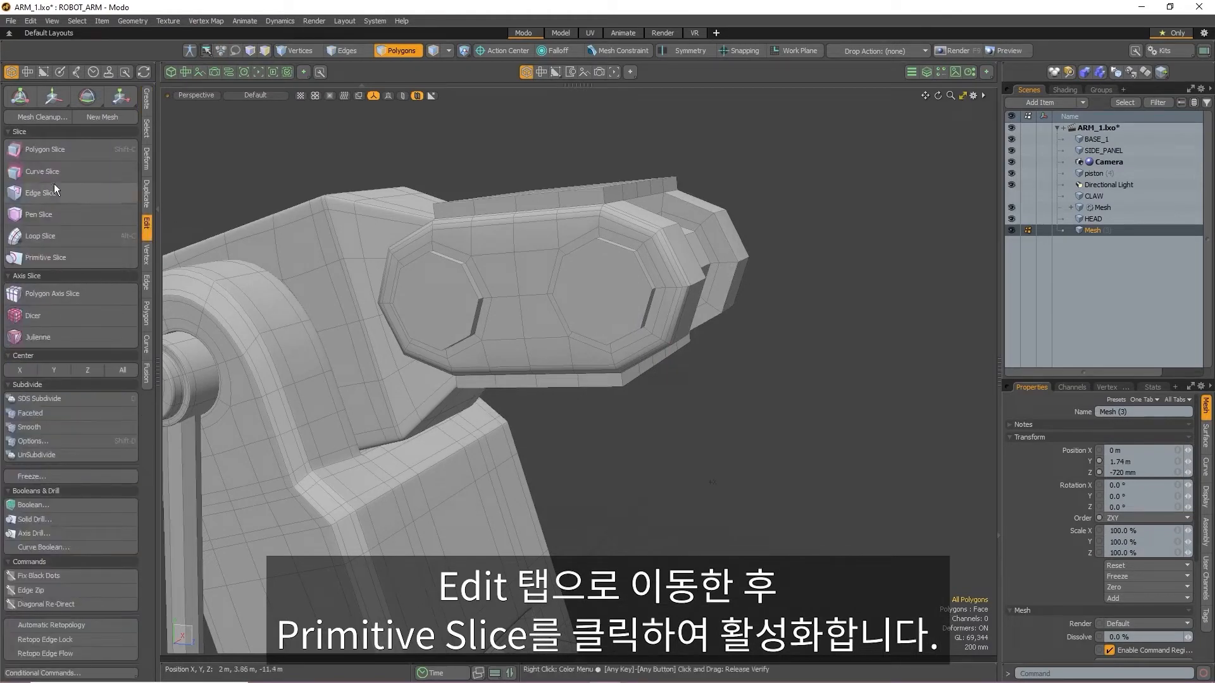
left_click(53, 251)
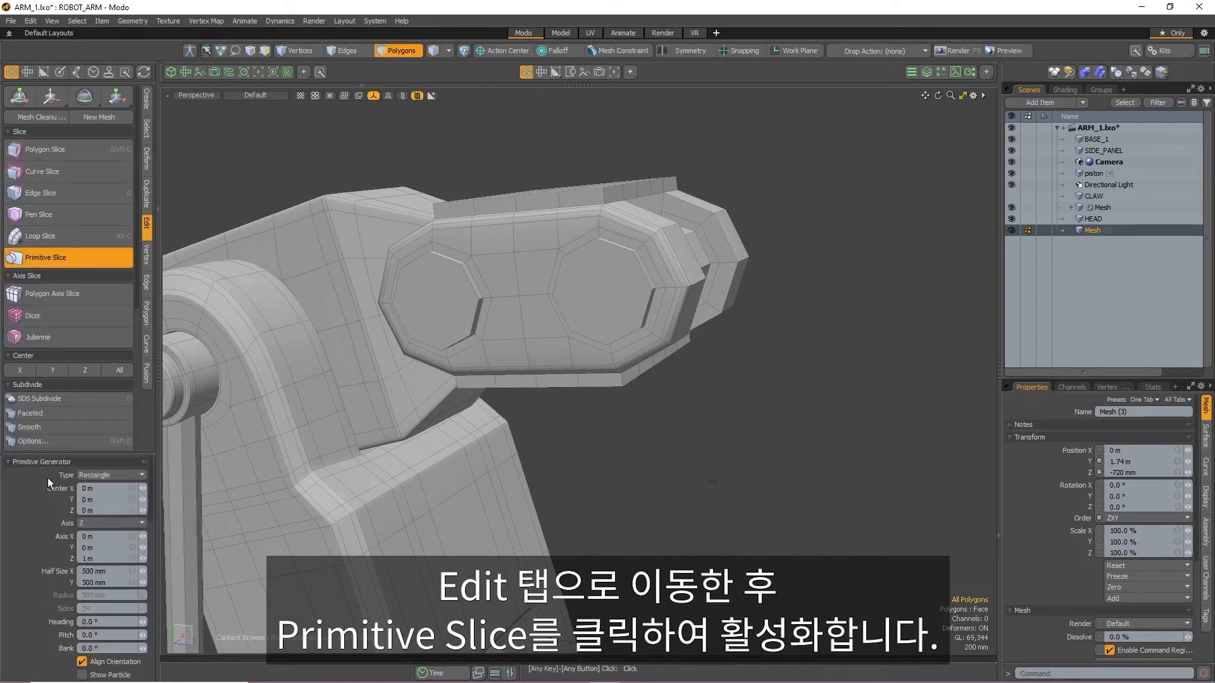
left_click(109, 475)
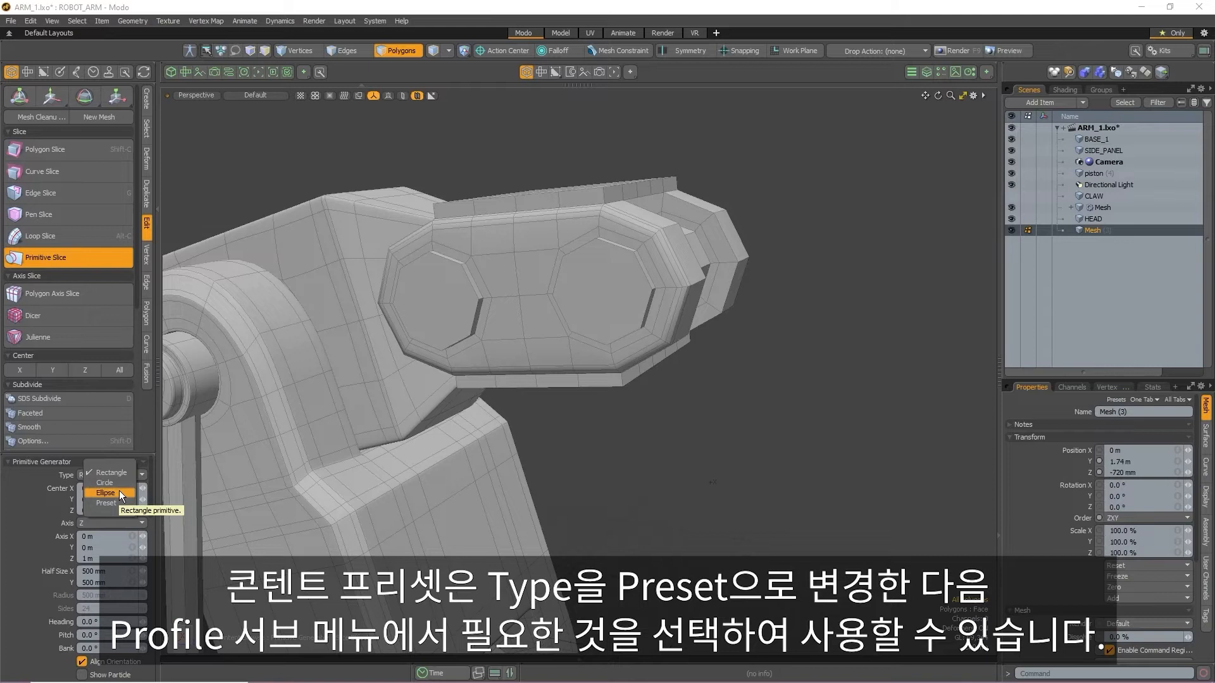
left_click(119, 500)
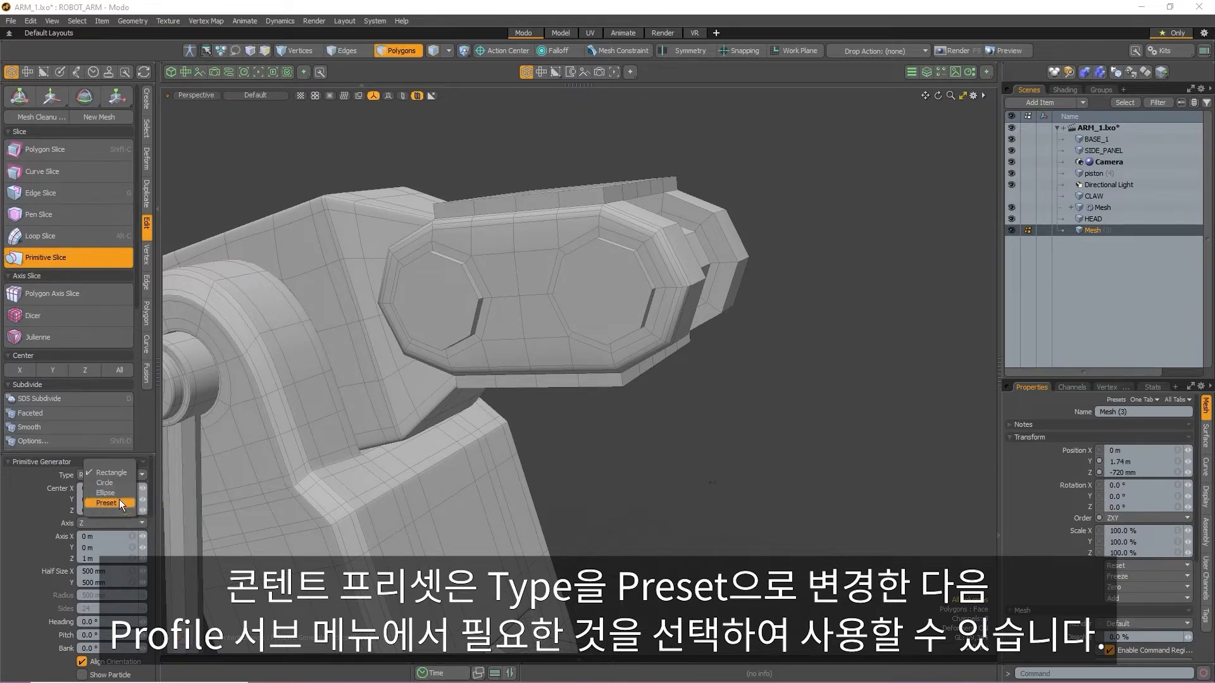
- Choose the heart from the Shapes profiles and place it in the arm head's front octagonal recess with a half size of about 325 mm
scroll(59, 507, "down", 4)
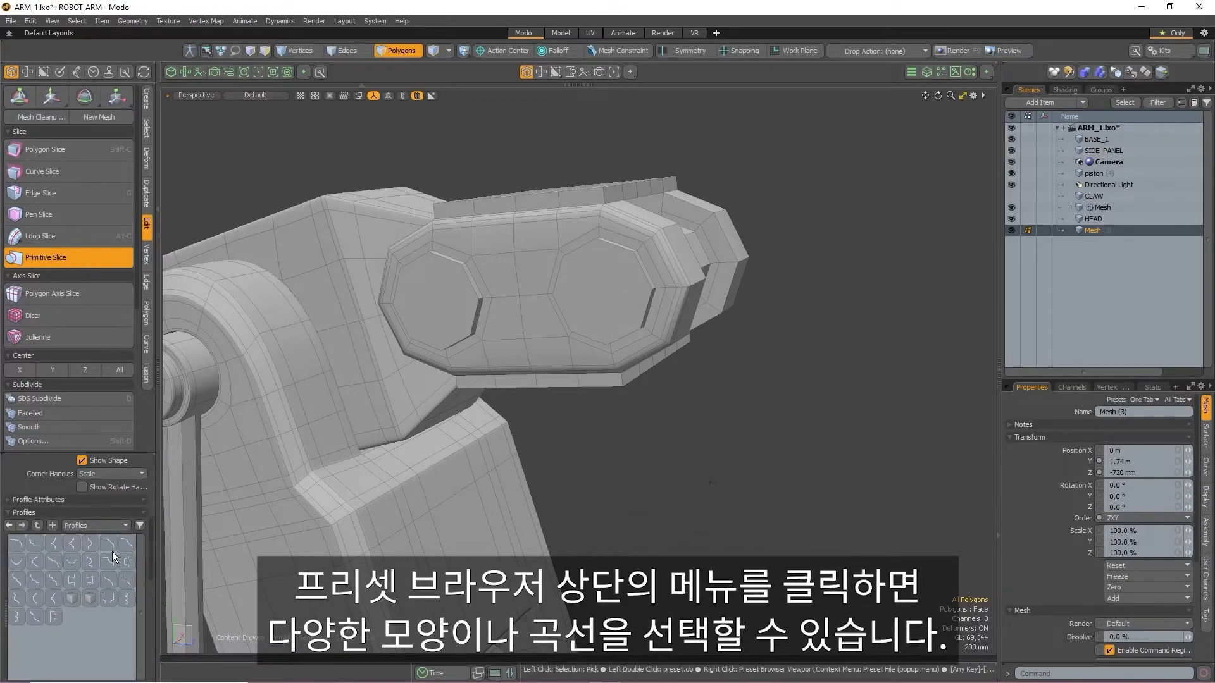
left_click(109, 526)
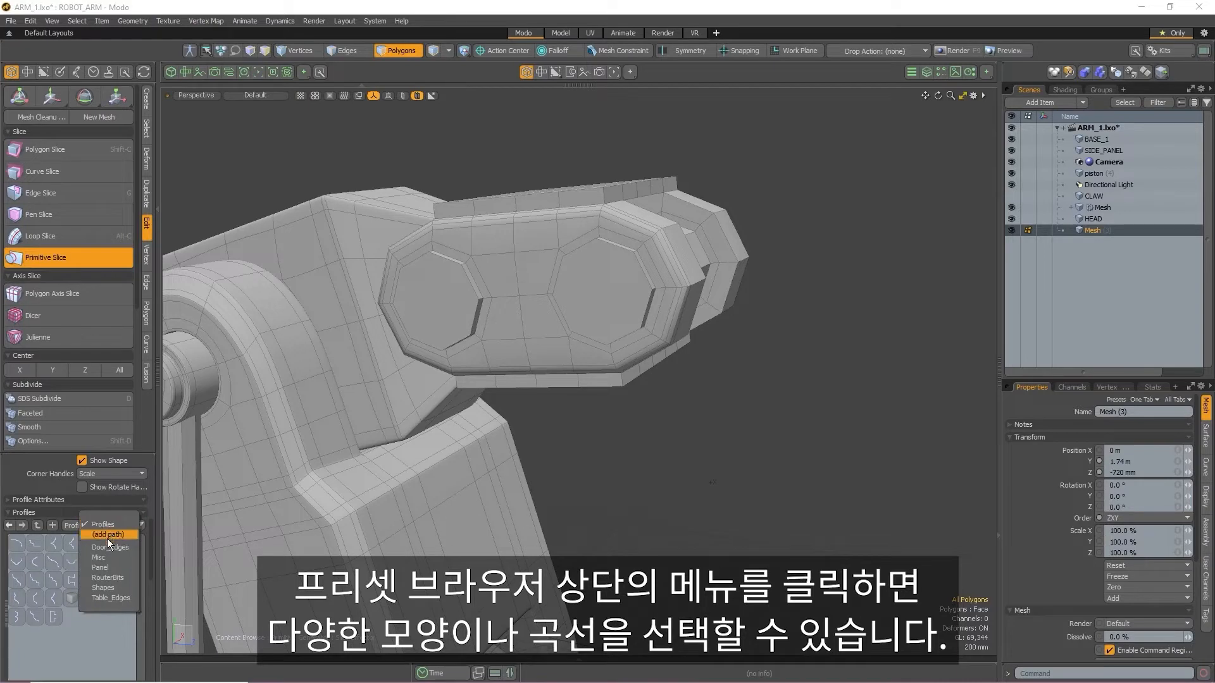
left_click(106, 587)
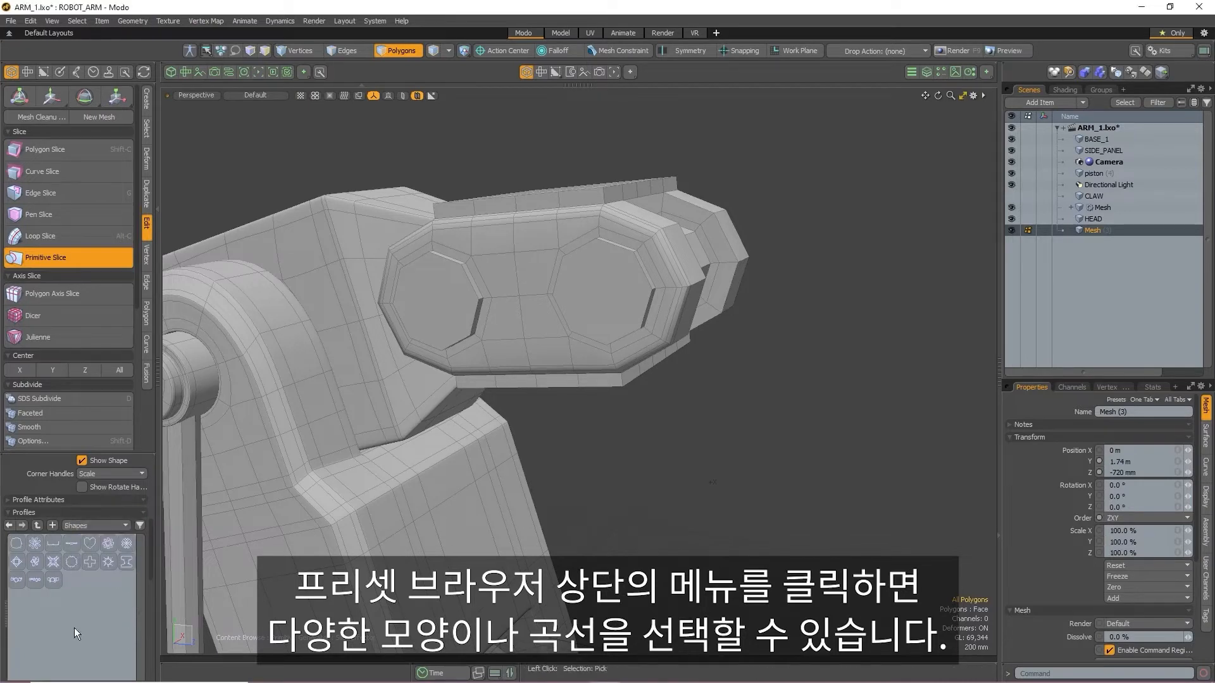
left_click(90, 543)
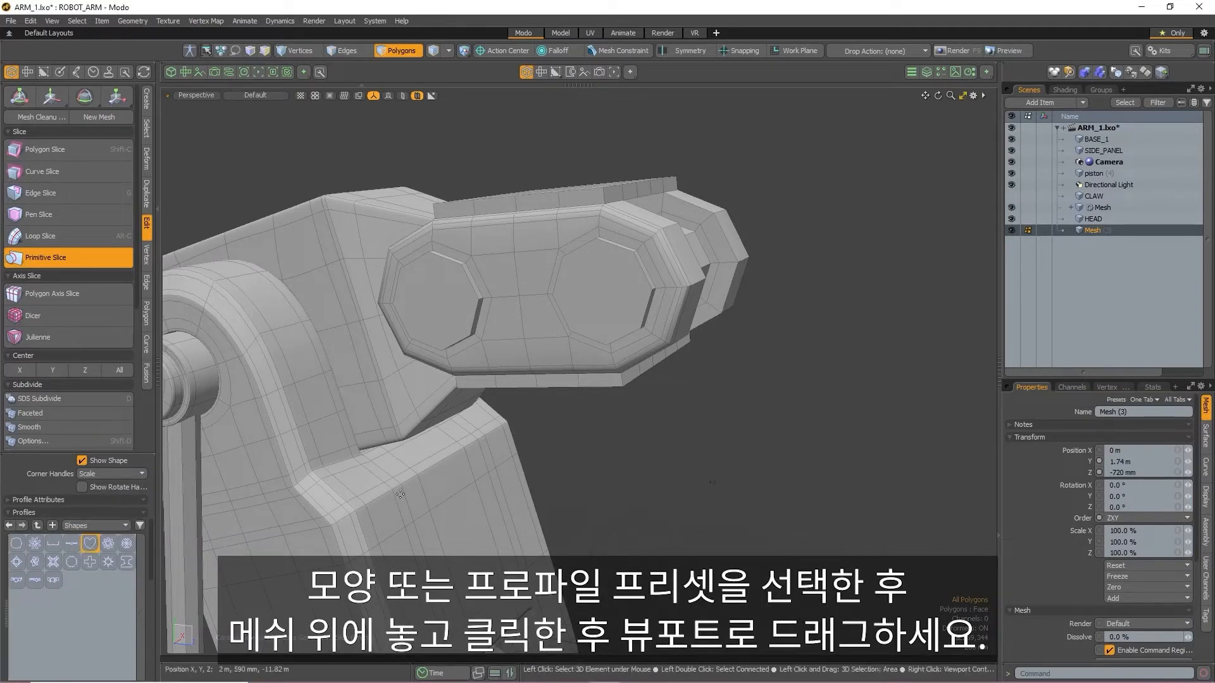
left_click_drag(538, 377, 732, 296, "alt")
mouse_move(677, 254)
left_mouse_down()
mouse_move(677, 231)
mouse_move(673, 272)
left_mouse_up()
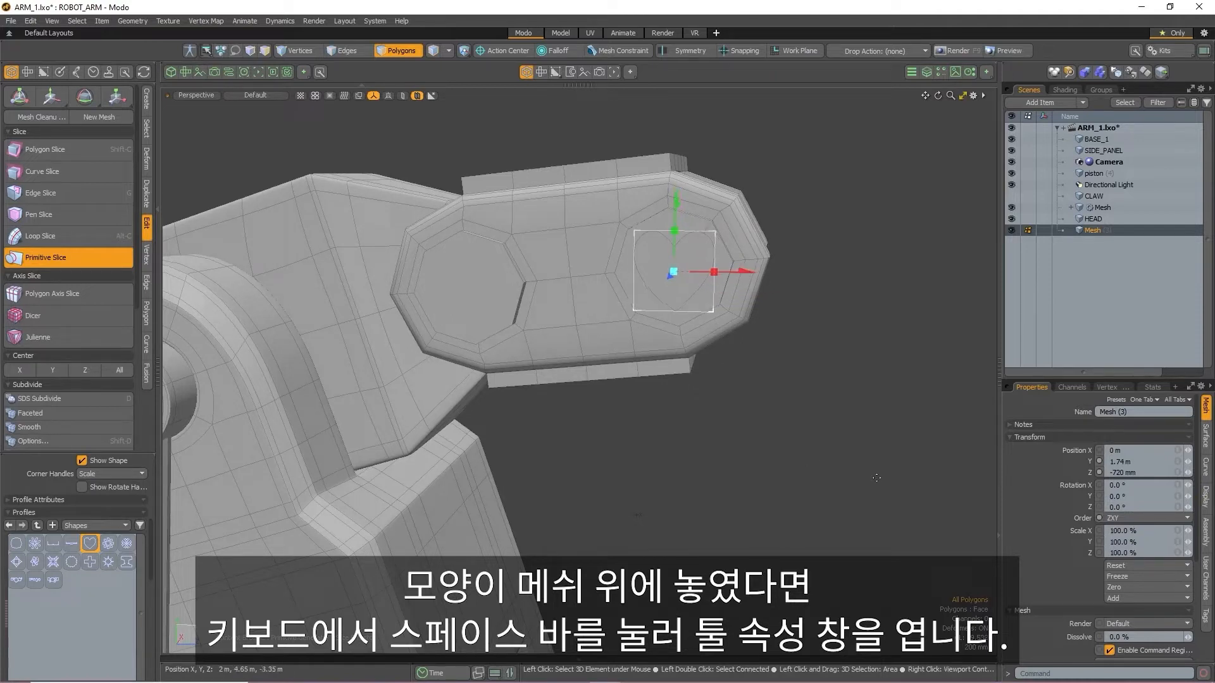
- Set the heart slice's operation to Add, then switch it to Subtract
key("space")
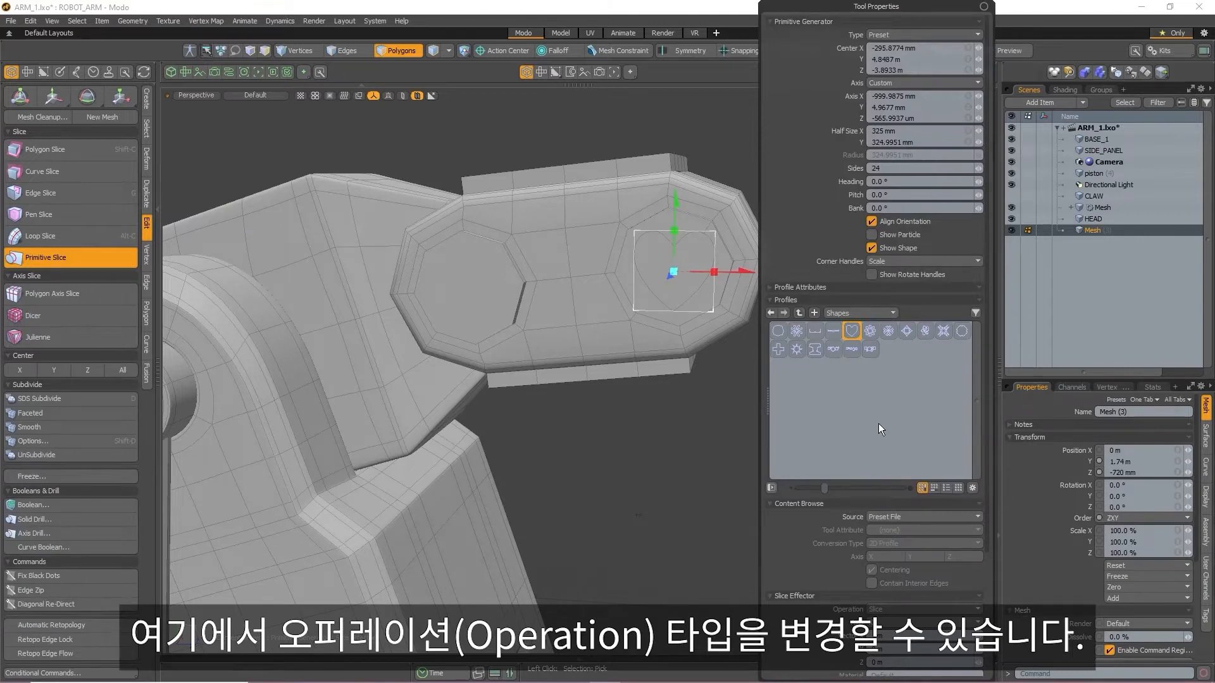
scroll(878, 424, "down", 5)
left_click(908, 457)
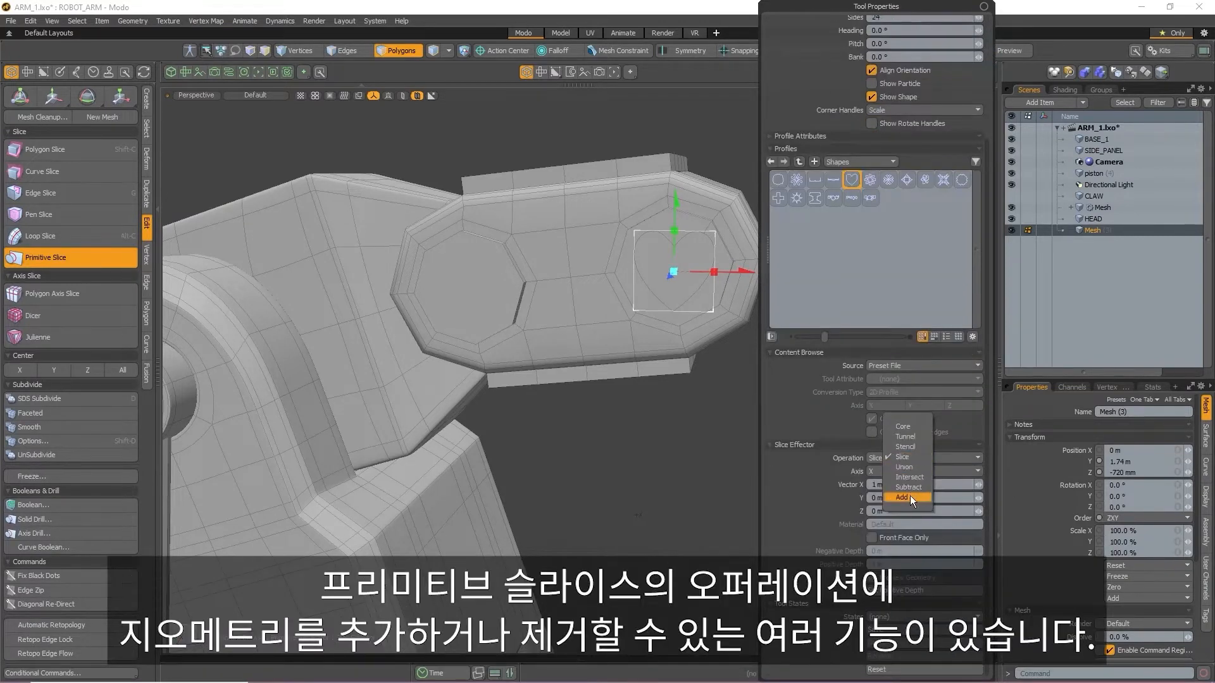
left_click(909, 497)
left_click(907, 458)
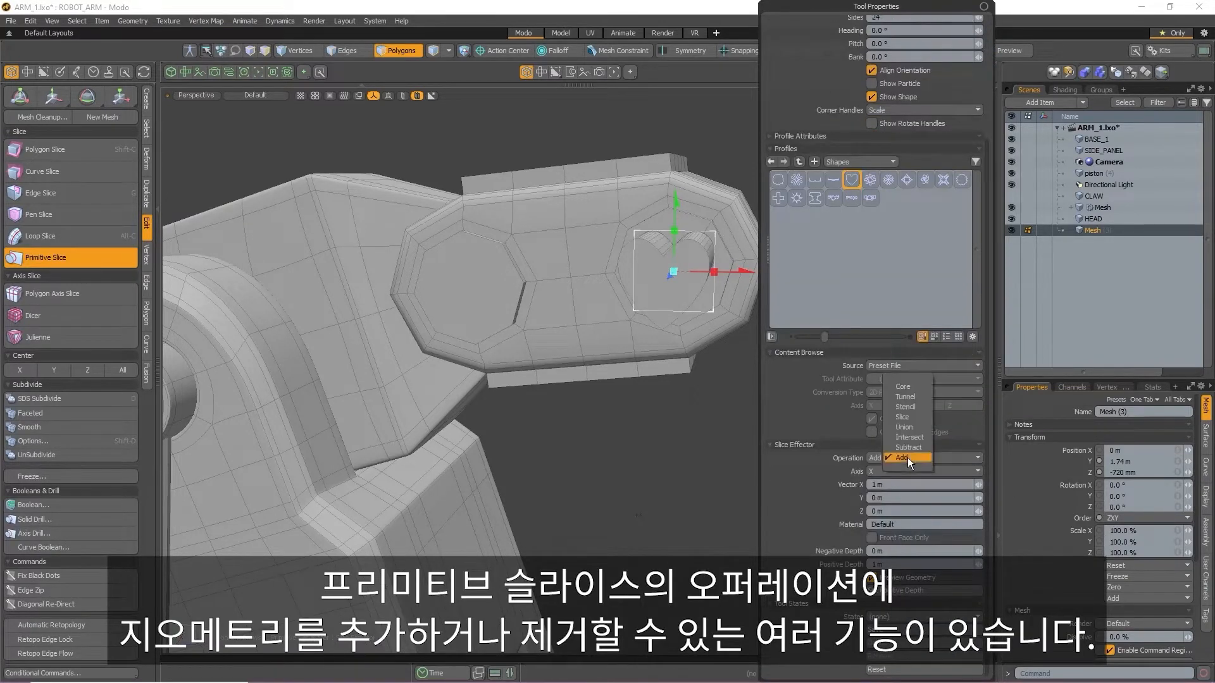
left_click(907, 445)
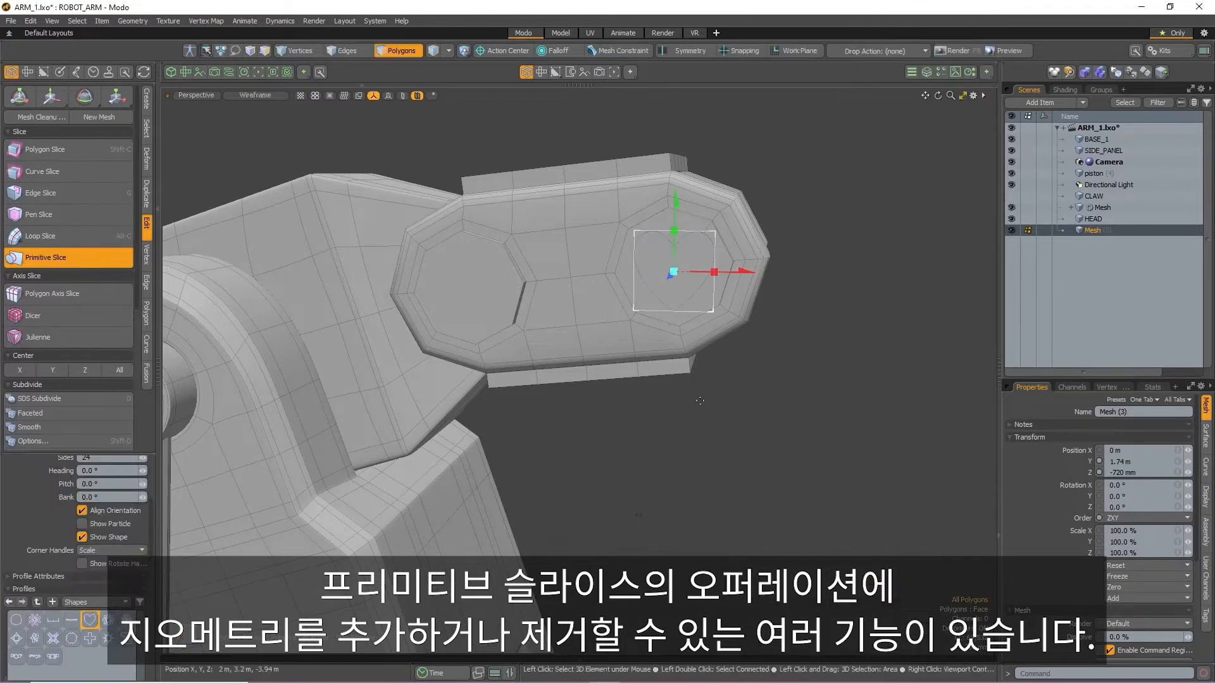
- Slide the subtracting heart along its depth axis to a Center X of about 644 mm
left_click_drag(727, 402, 699, 407, "alt")
left_click_drag(454, 317, 532, 300)
left_click_drag(573, 380, 626, 395, "alt")
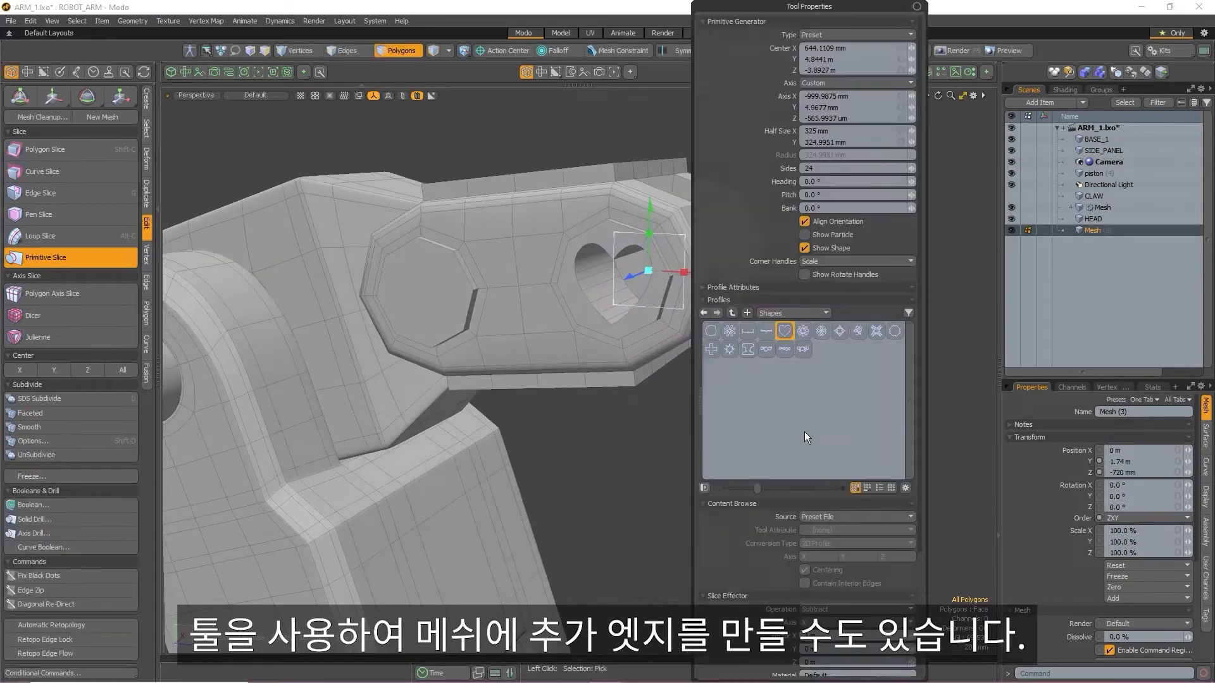
- Change the heart slice's operation to Slice, then to Stencil
left_click(857, 609)
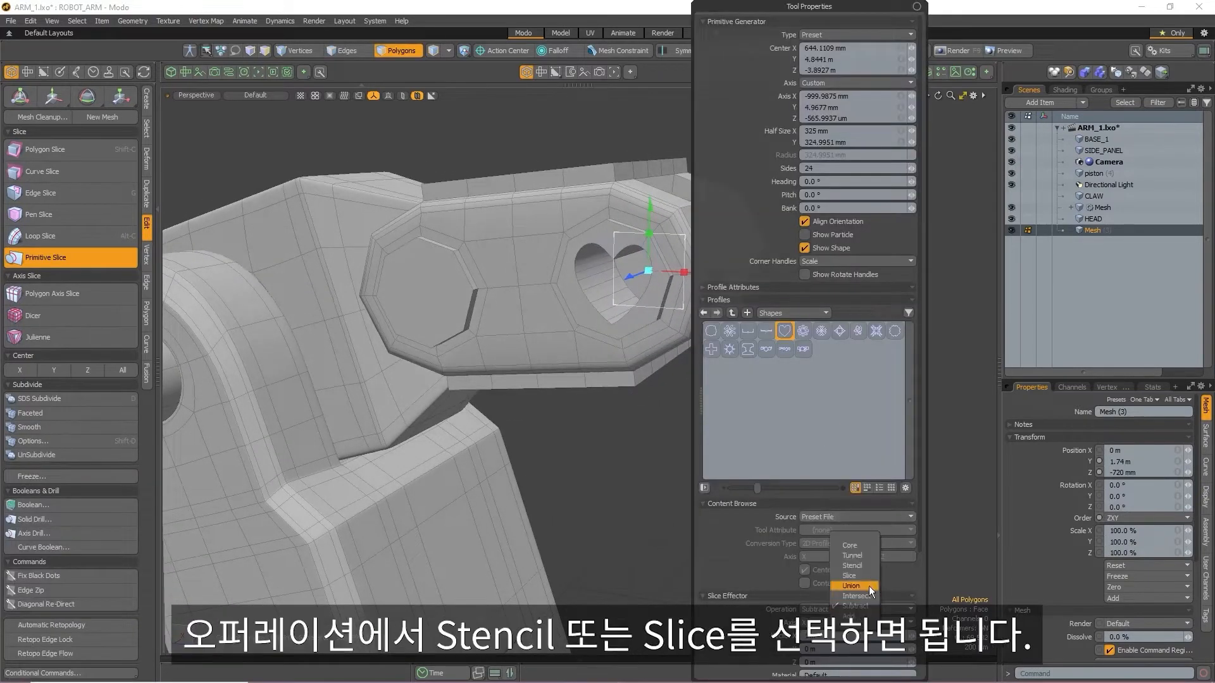
left_click(849, 575)
left_click(857, 609)
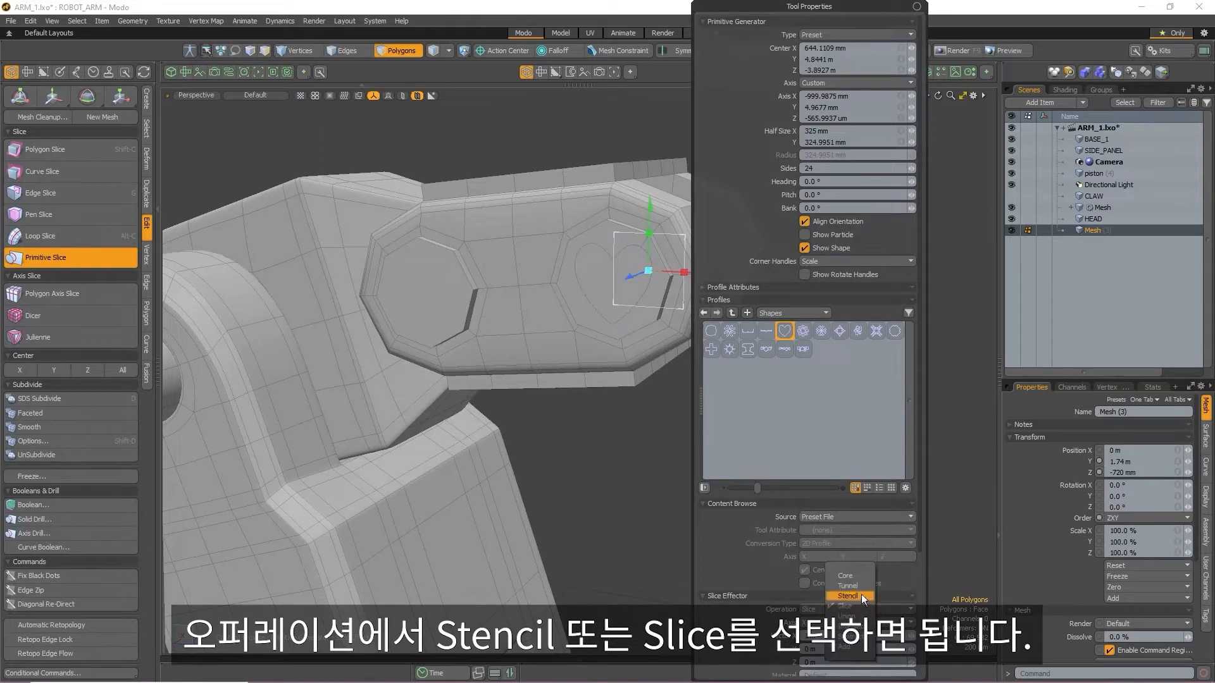
left_click(860, 595)
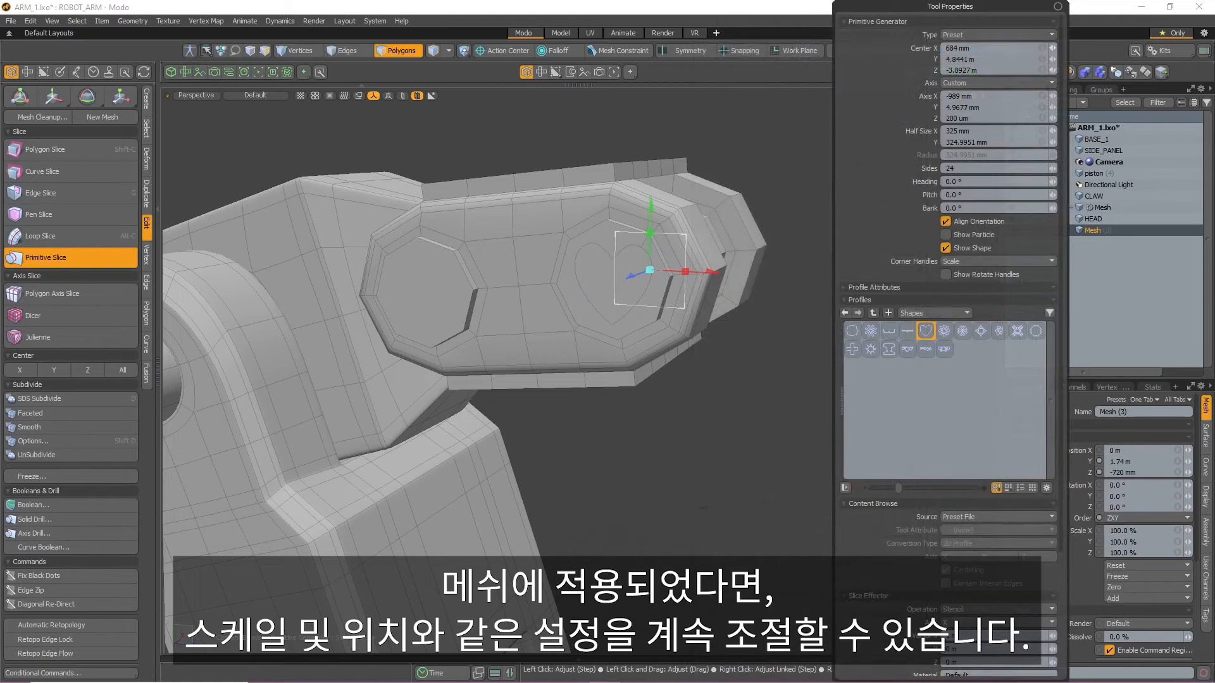
- Shift the heart stencil's center to about -3.4 m in Z, then move it back to about -3.89 m
left_click_drag(1052, 70, 1053, 71)
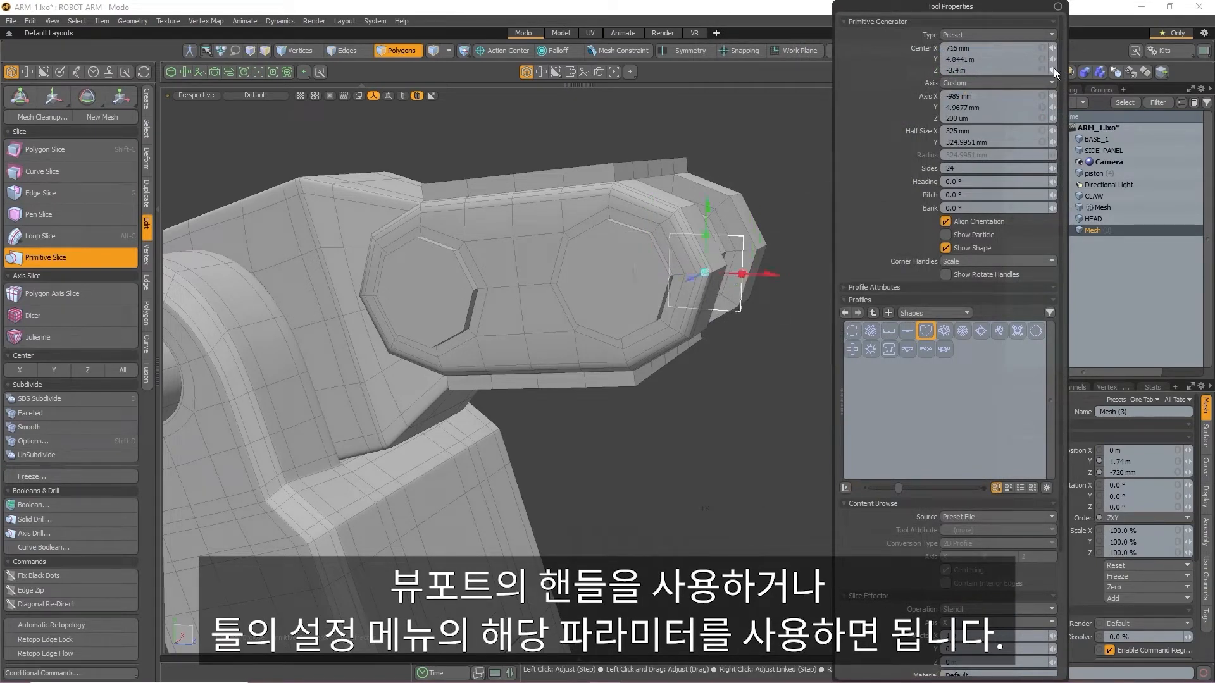
left_click_drag(775, 279, 718, 273)
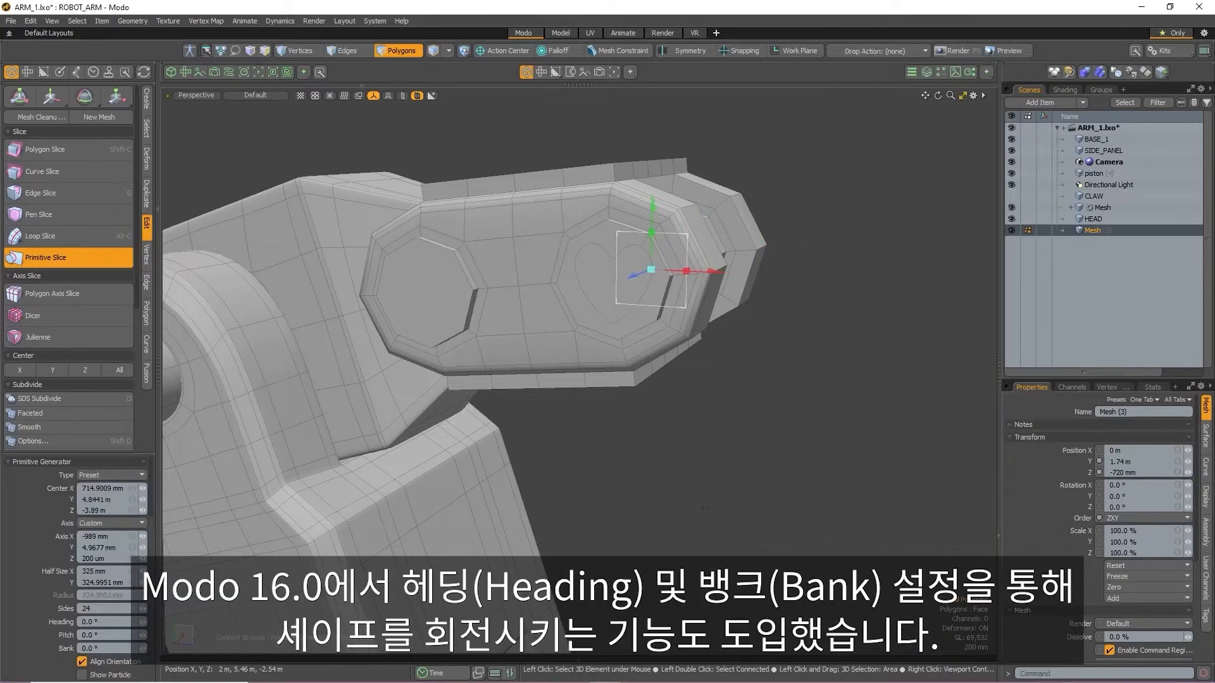
- Rotate the heart stencil to a Heading of 5.3° and a Bank of 12.5°
key("k")
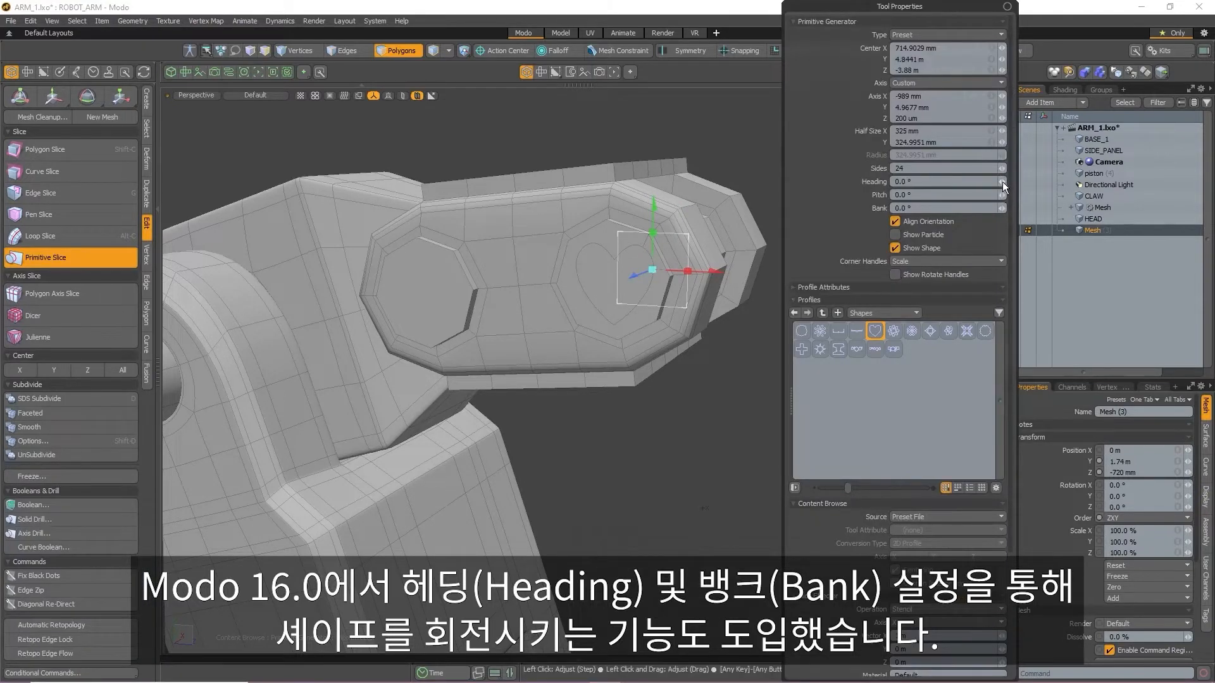
left_click_drag(1001, 182, 1009, 181)
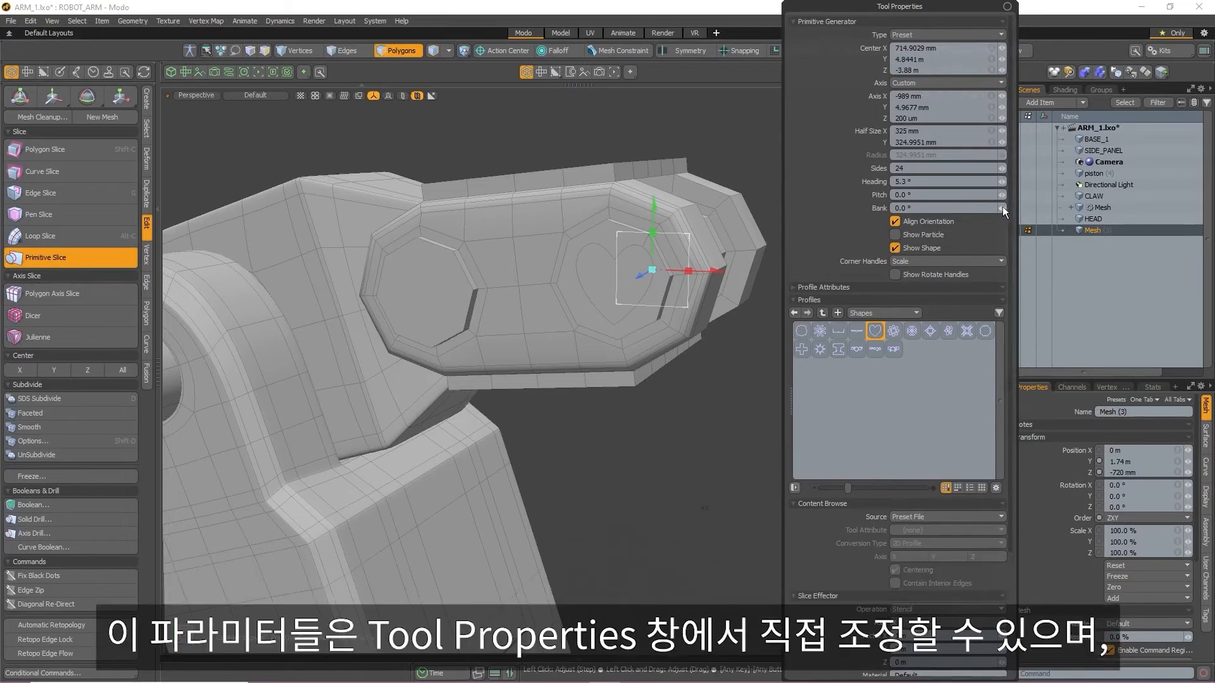
left_click_drag(1001, 208, 1006, 208)
- Enable Show Rotate Handles for the heart stencil and rotate the shape freely with them
left_click(918, 274)
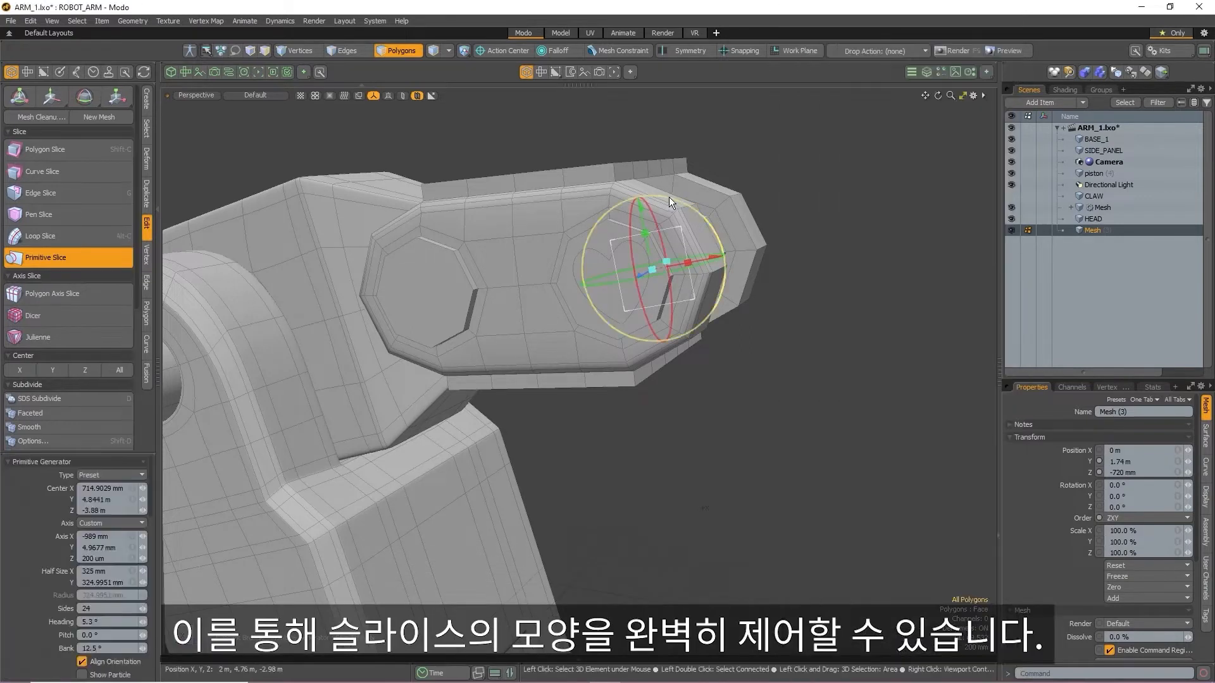
left_click_drag(675, 199, 671, 197)
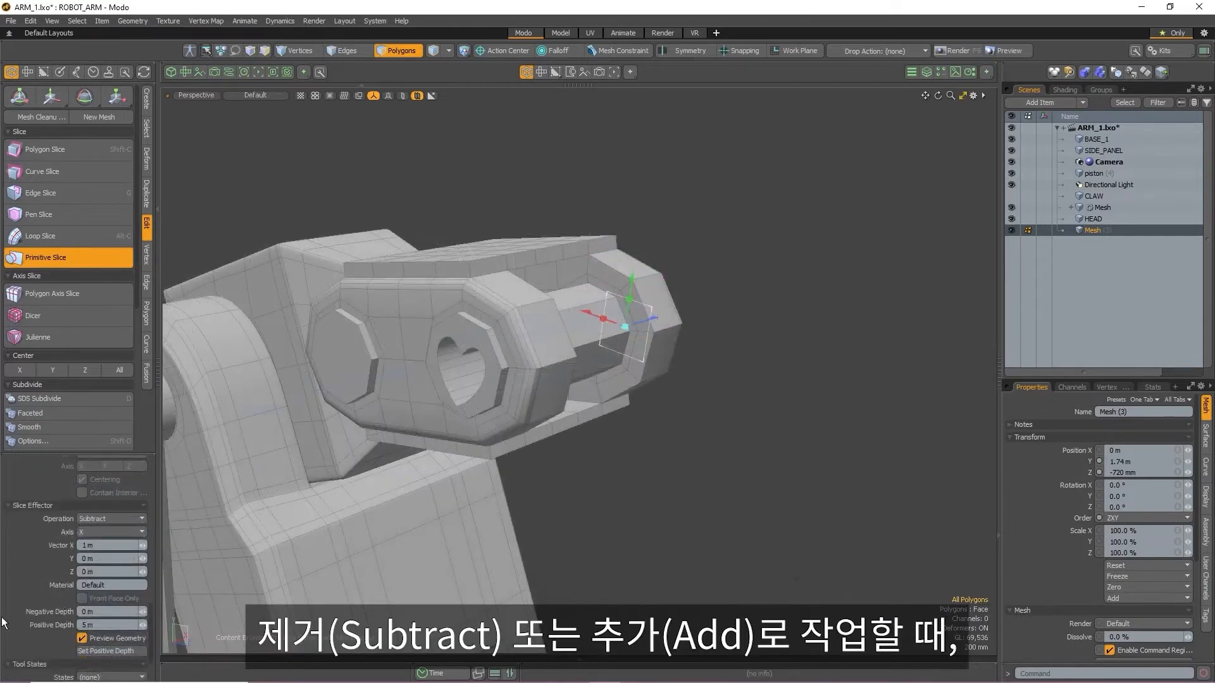
left_click_drag(685, 470, 502, 435, "alt")
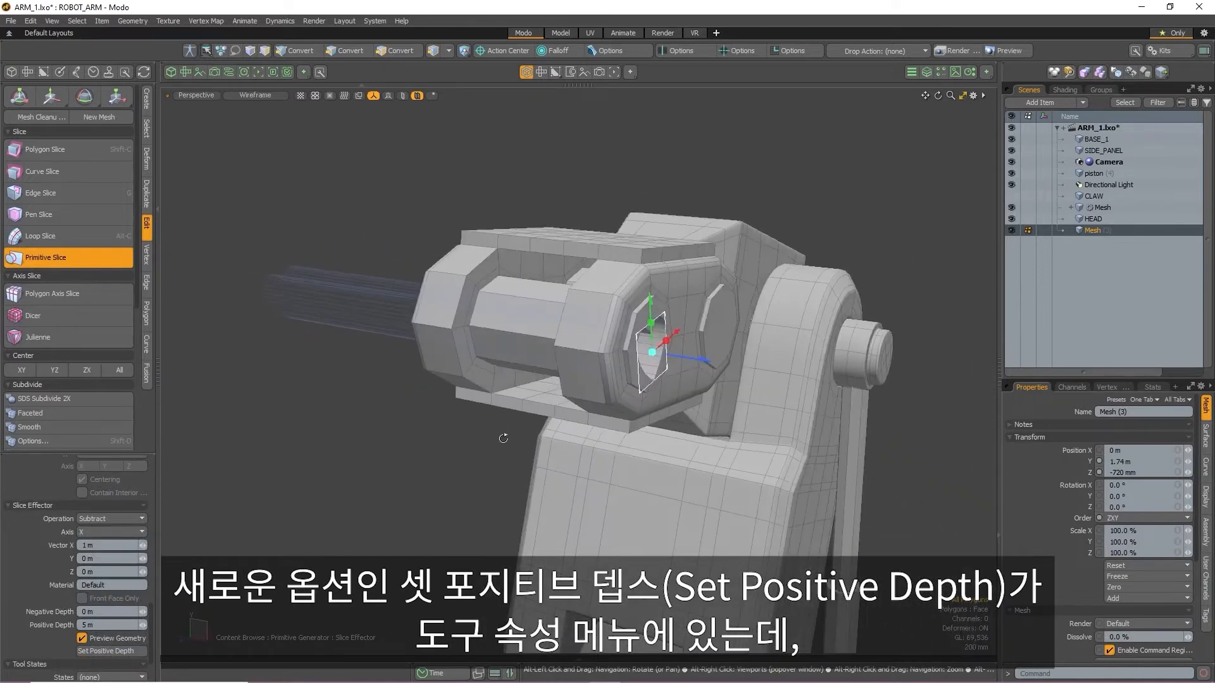
- Apply Set Positive Depth to the Subtract slice on the arm's head, then turn off Preview Geometry
left_click(98, 655)
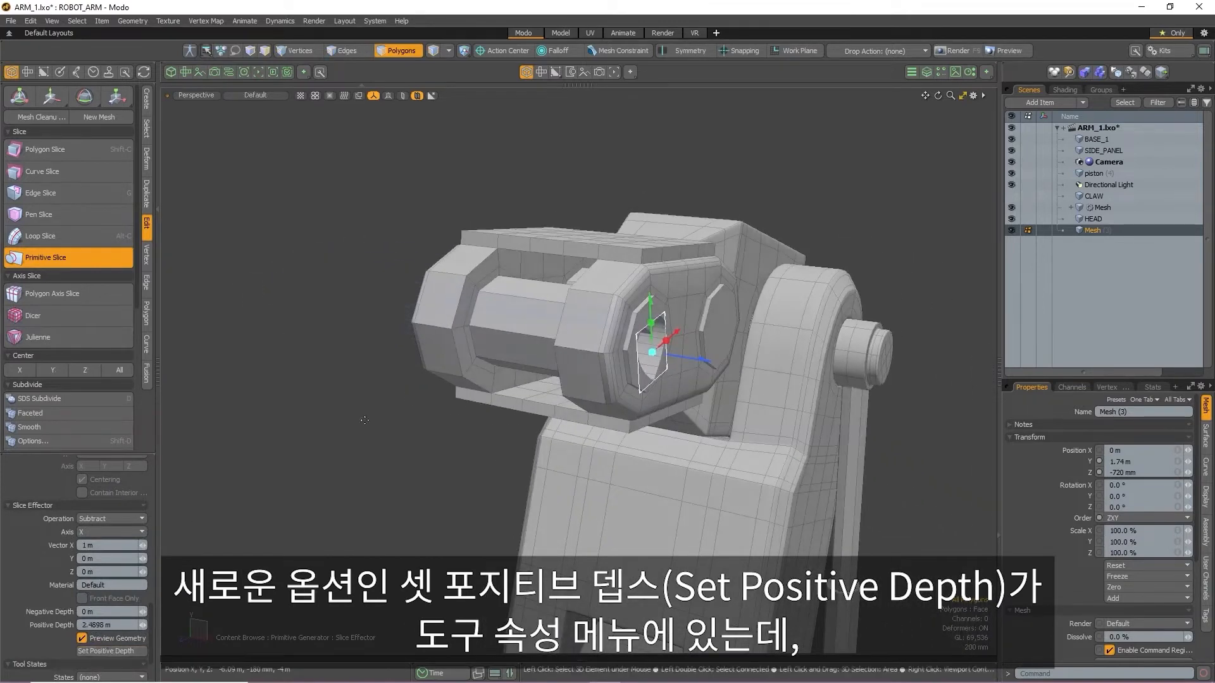
left_click_drag(633, 405, 286, 457, "alt")
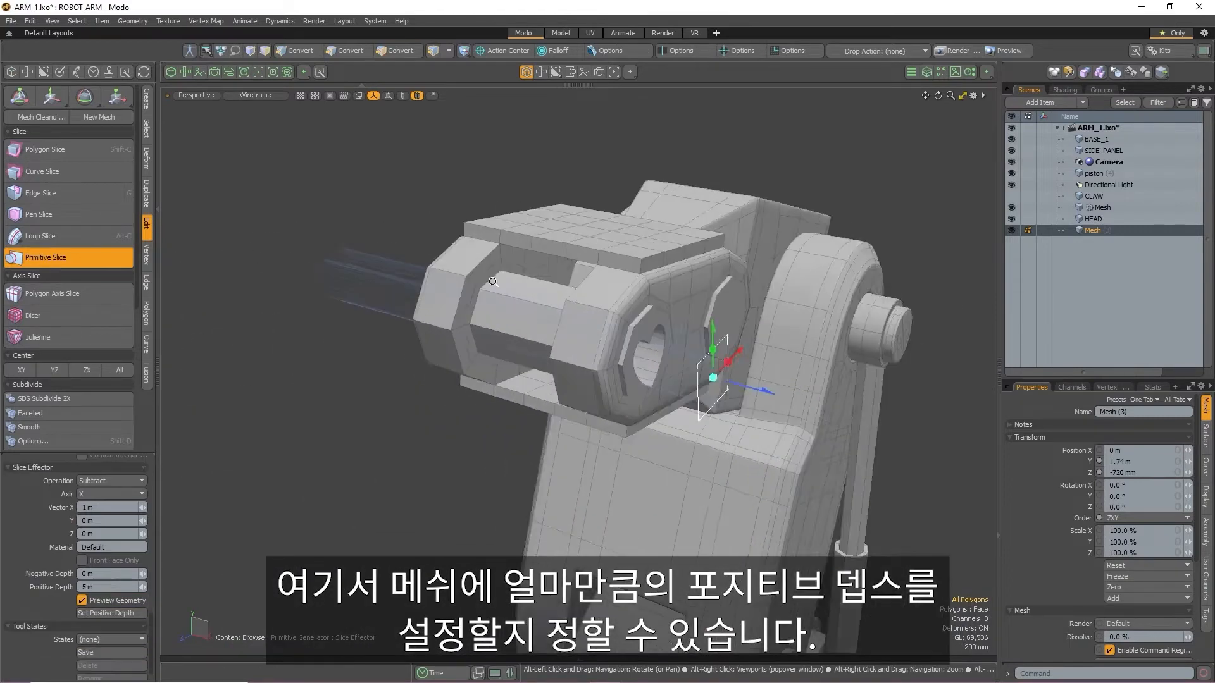
left_click_drag(481, 380, 708, 361, "alt")
right_click_drag(616, 332, 646, 339, "alt")
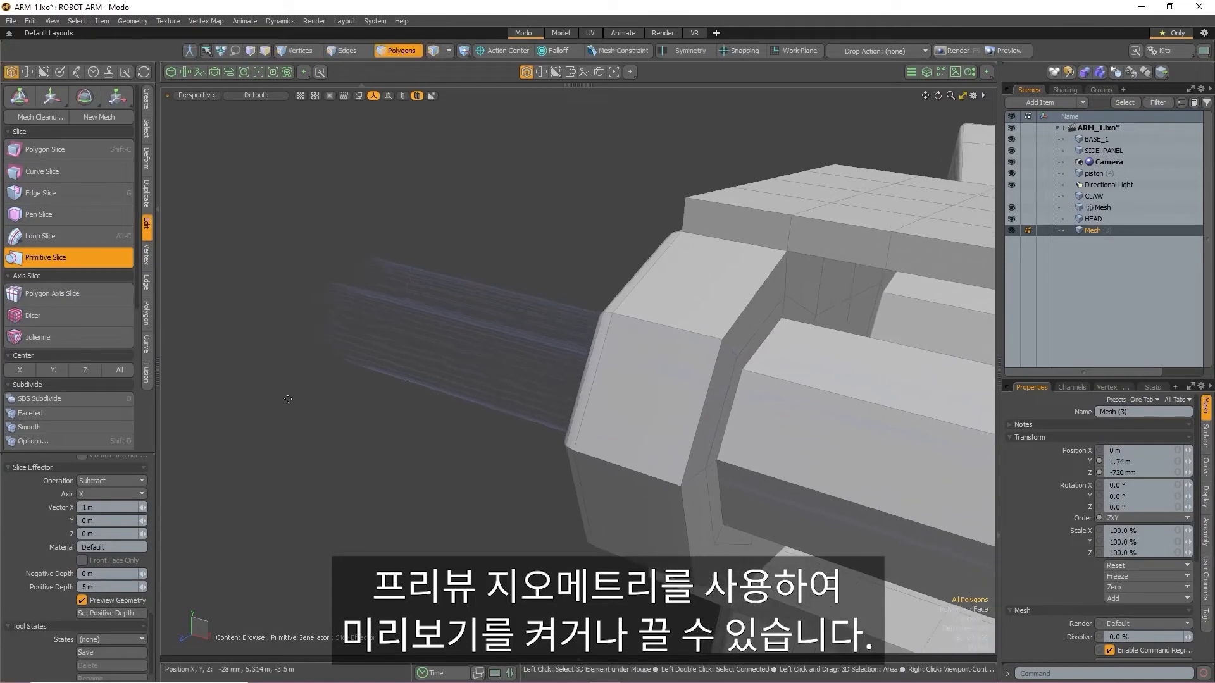
left_click(82, 600)
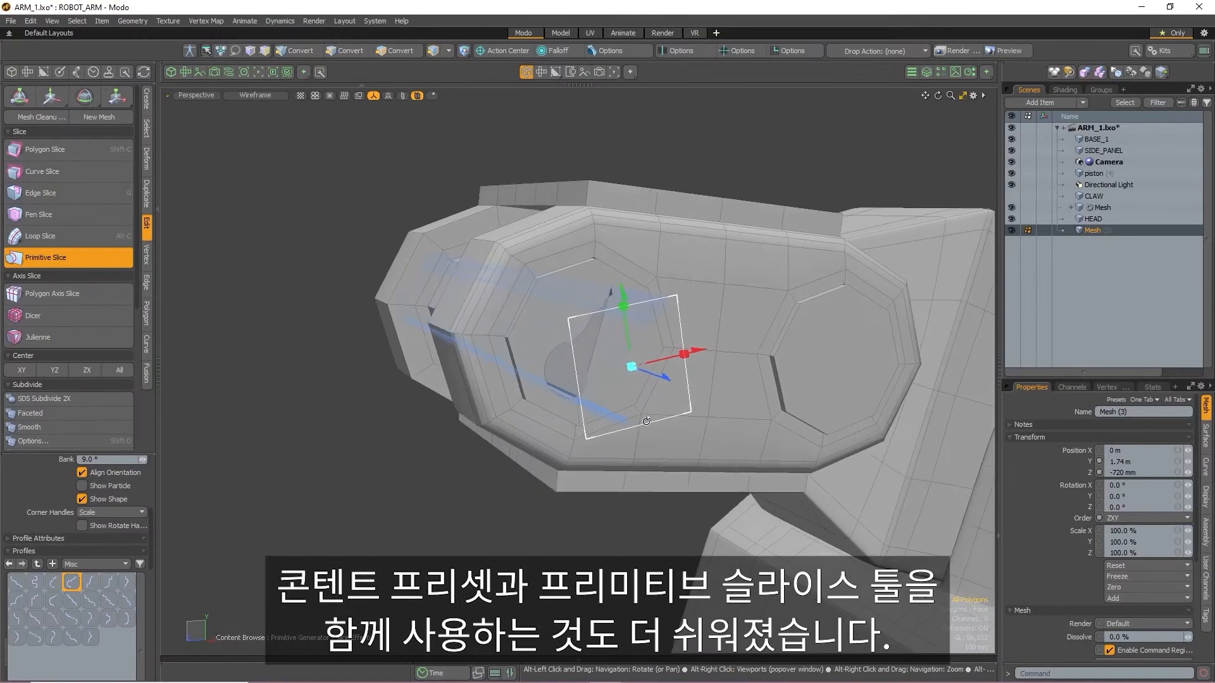
- Set Extend Open Edge to 10 mm for the open-edged profile slice and shift the cut along the red X axis
left_click_drag(646, 421, 614, 418, "alt")
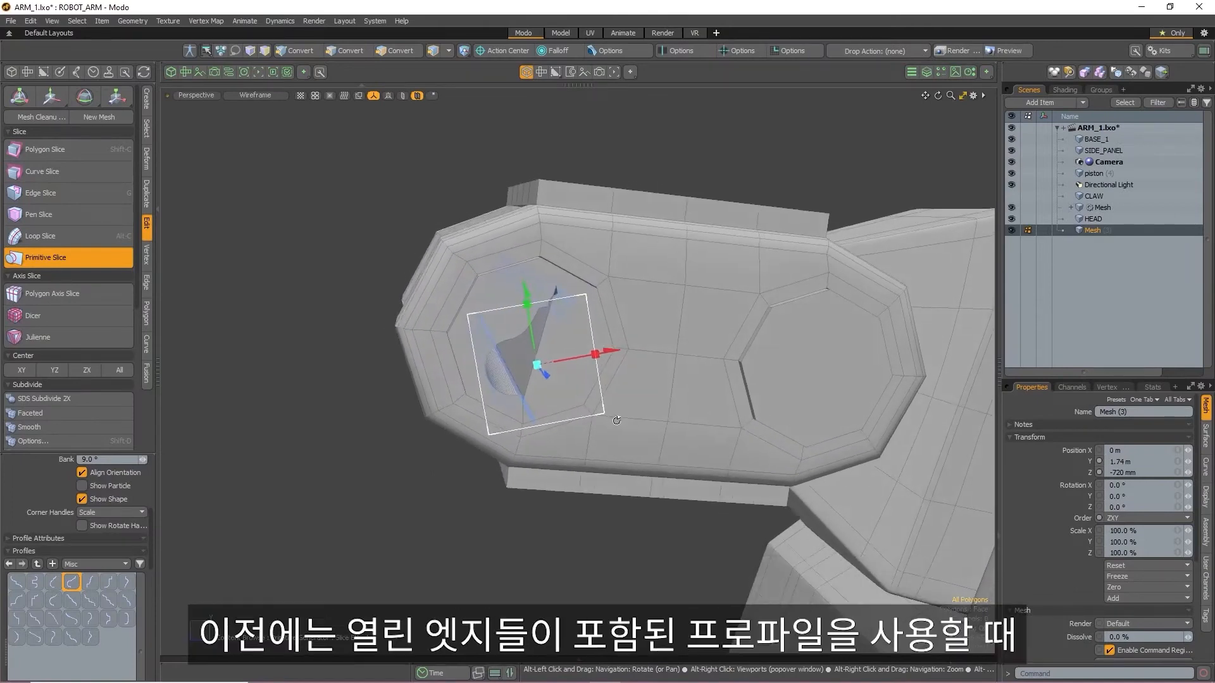
left_click(23, 538)
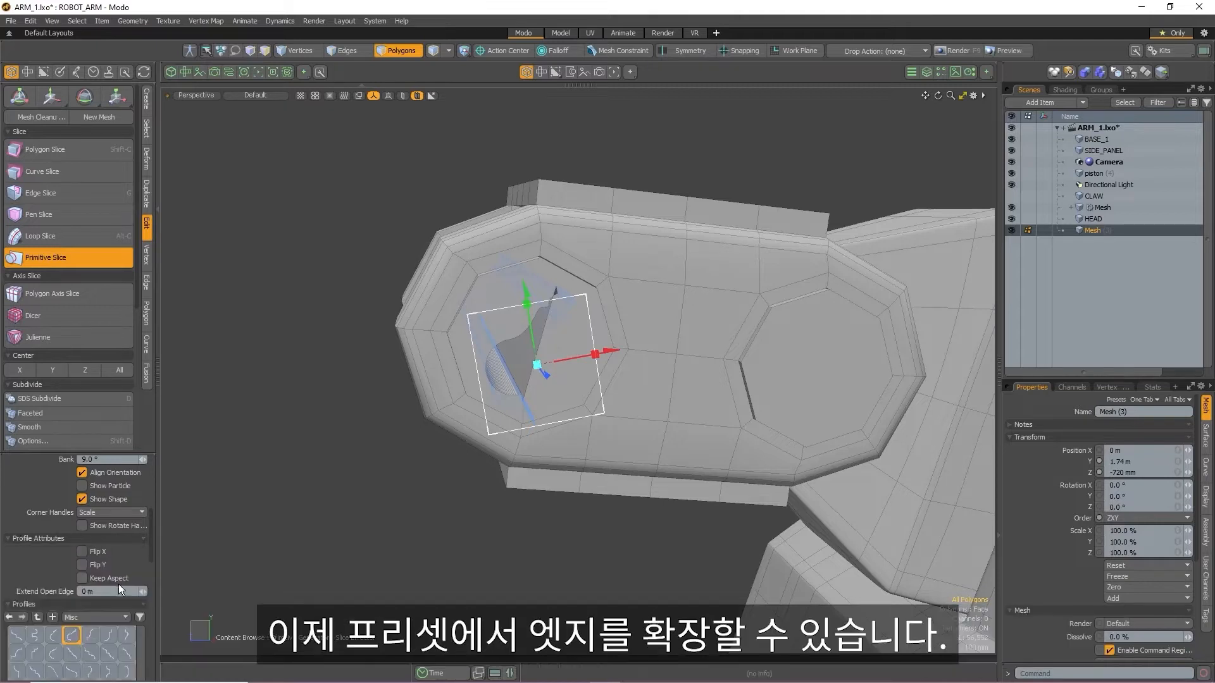
left_click_drag(143, 594, 143, 591)
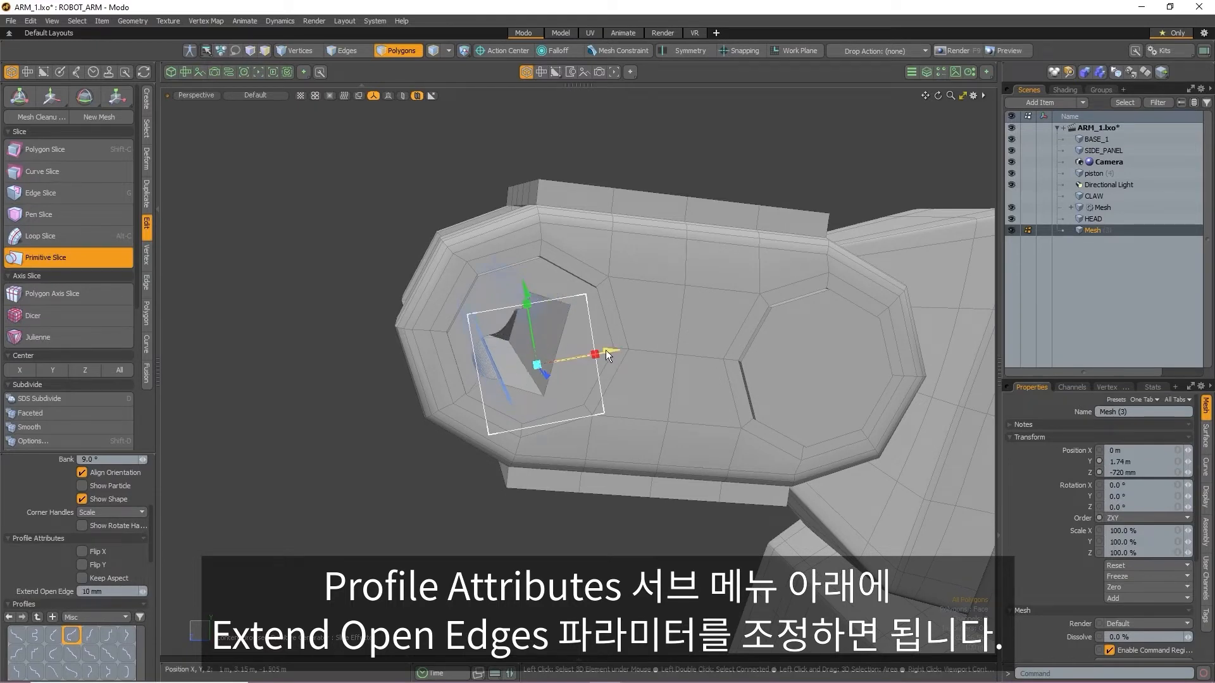
left_click_drag(611, 350, 651, 344)
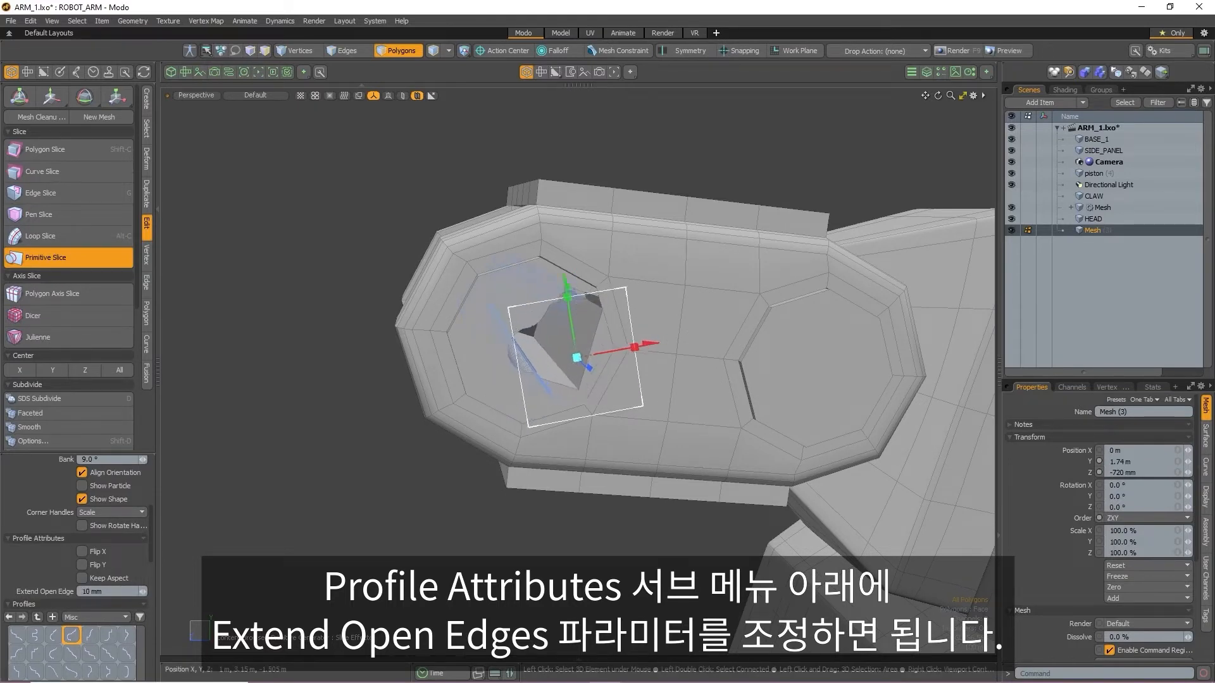
left_click_drag(650, 345, 629, 347)
- Try selecting the separate edge loop sections around the two octagonal recesses, then clear the selection
key("l")
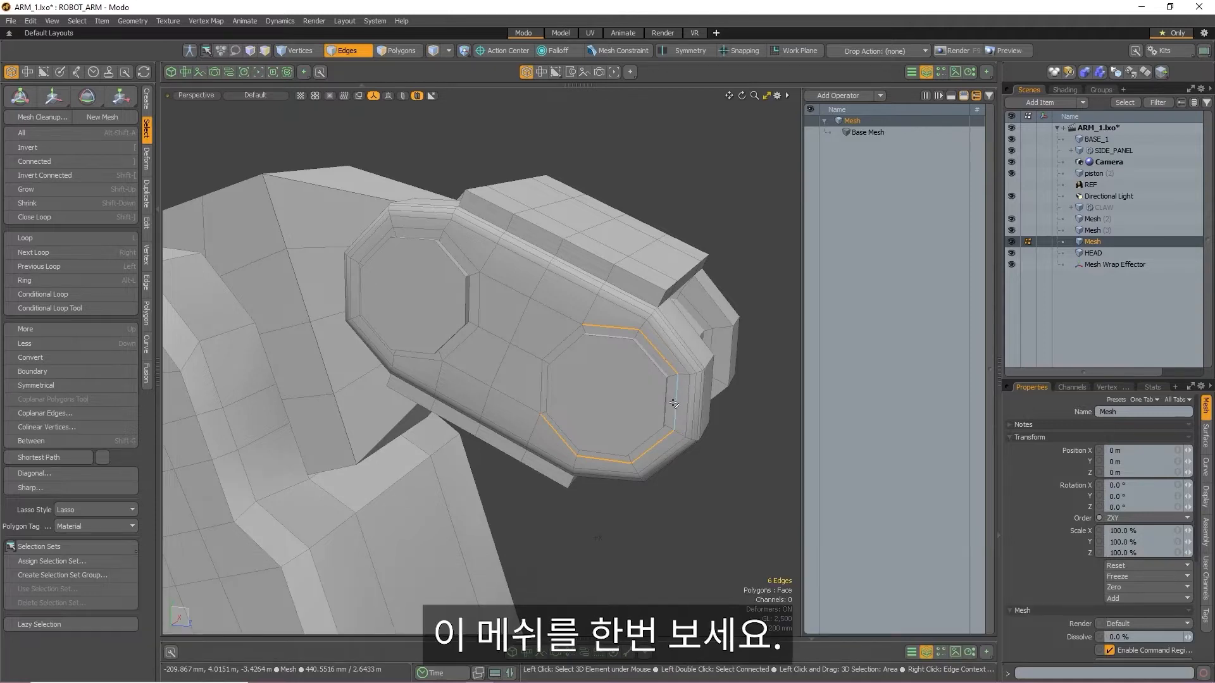
mouse_move(569, 318)
left_mouse_down("shift")
mouse_move(457, 248)
mouse_move(417, 358)
left_mouse_up("shift")
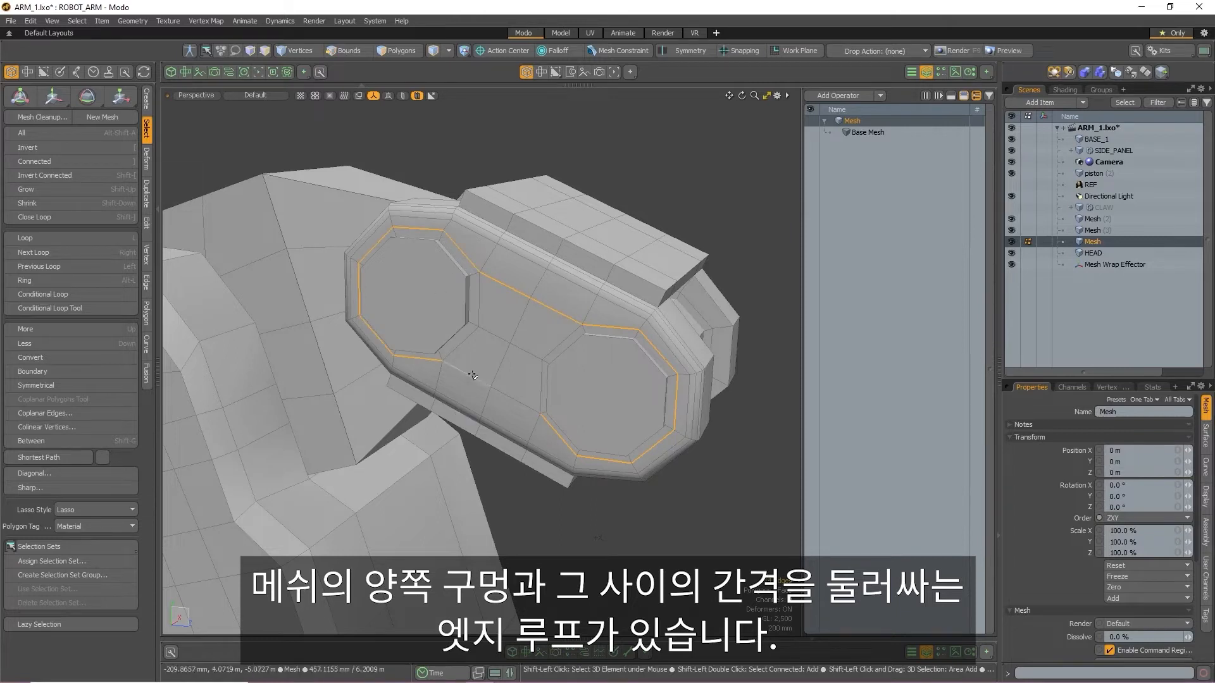
key("2")
left_click(185, 133)
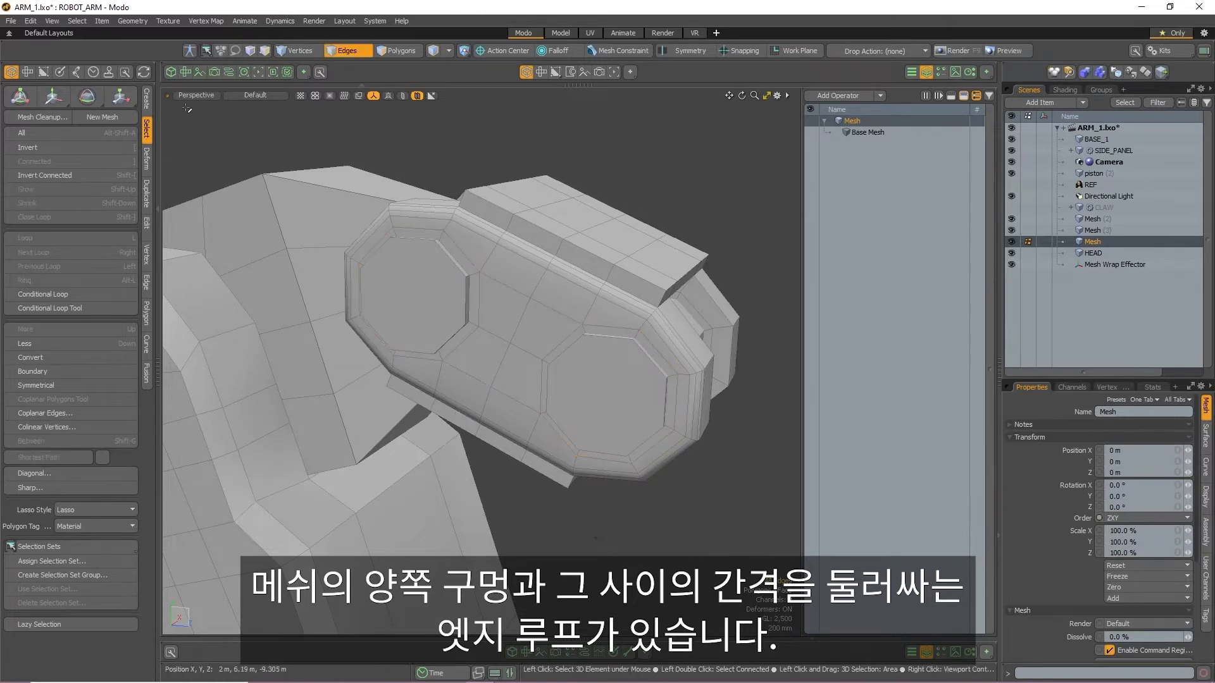
left_click(146, 99)
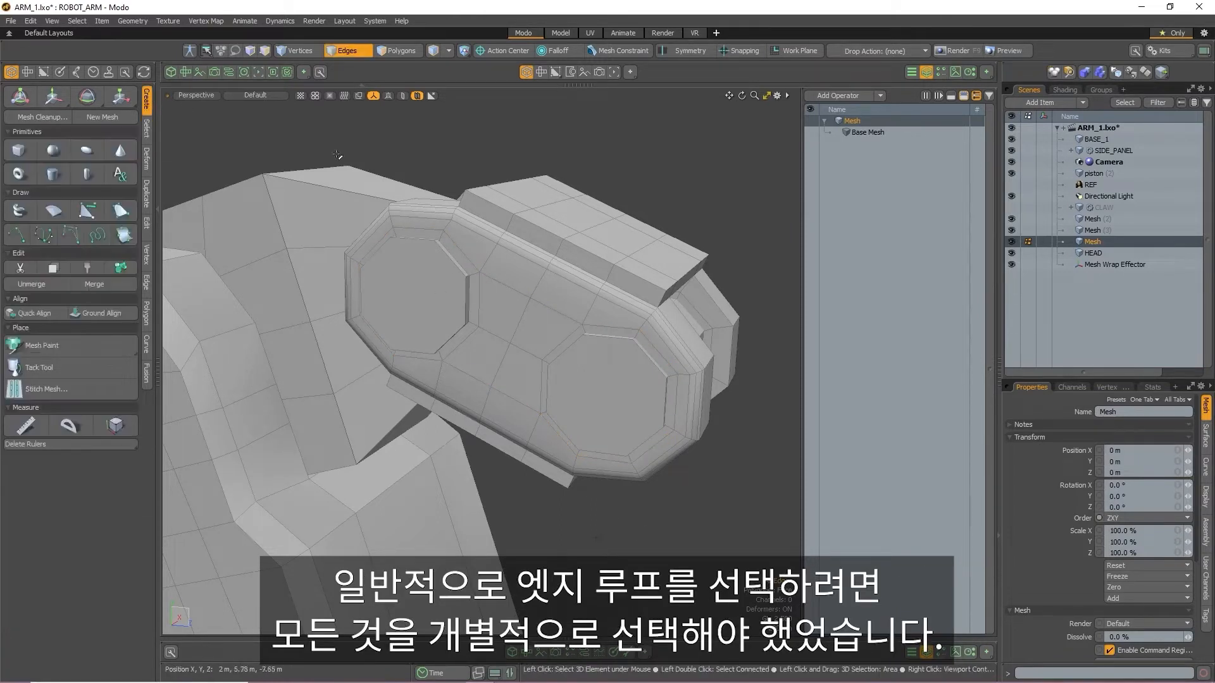
- Select every section of the edge loop enclosing both recesses and the gap between them, then deselect it all
double_click(675, 403)
double_click(552, 310, "shift")
double_click(460, 246, "shift")
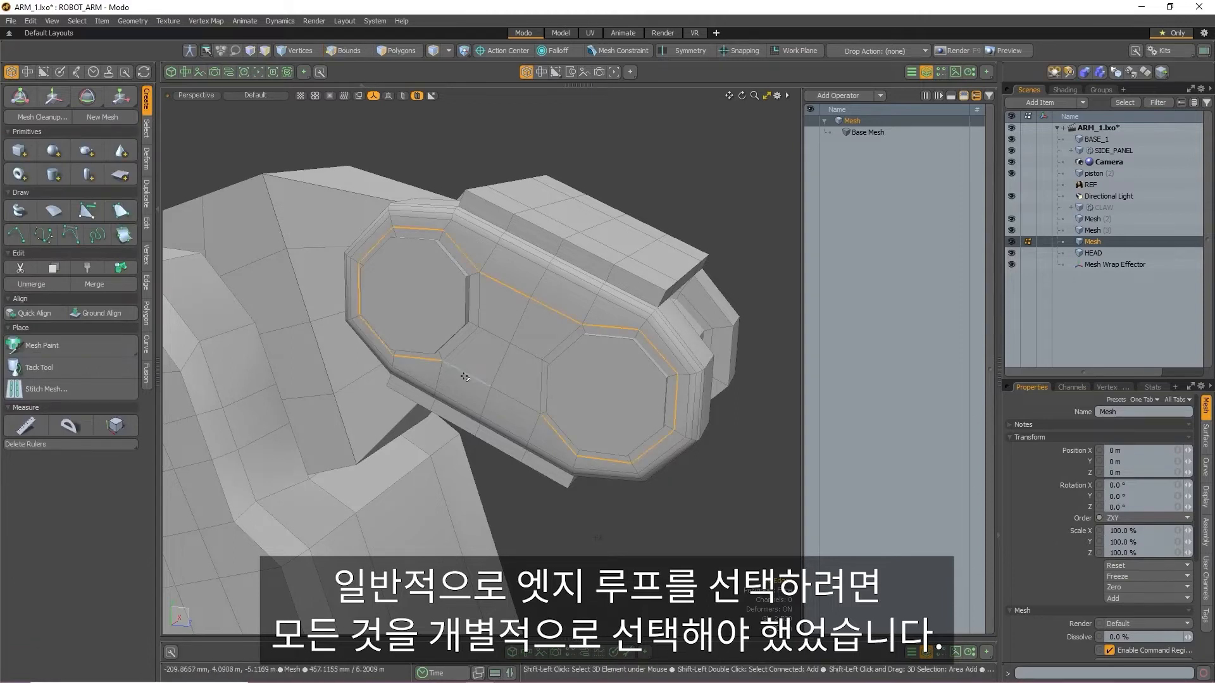
double_click(474, 380, "shift")
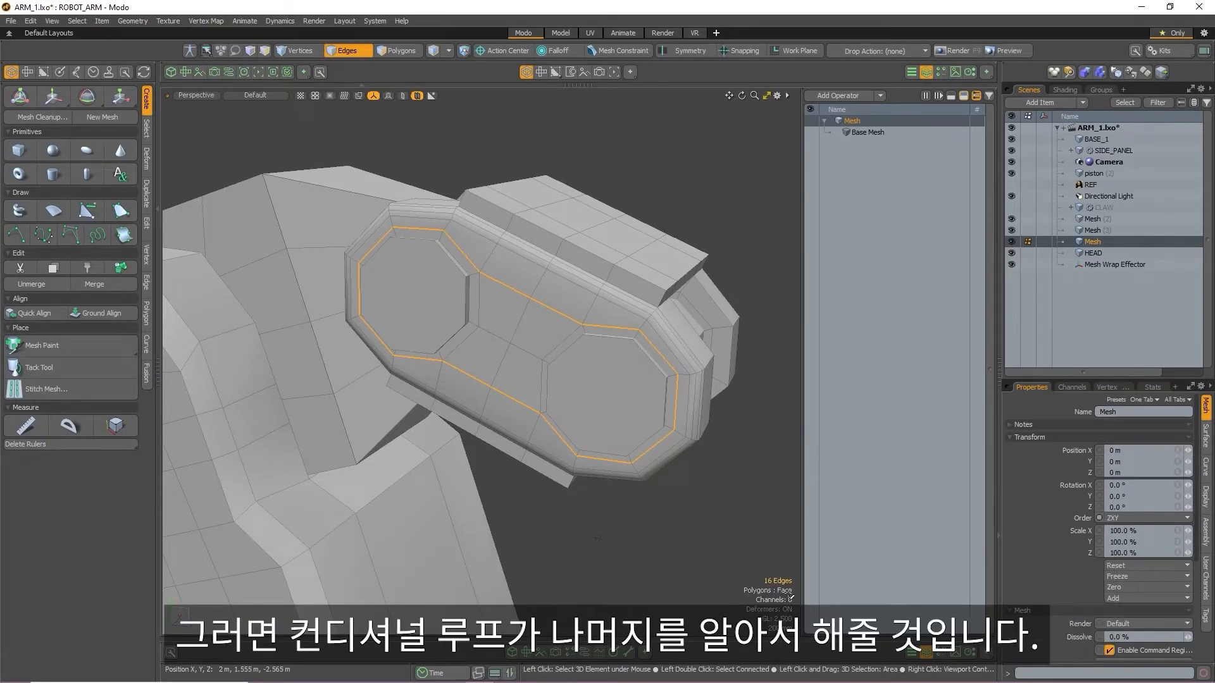
left_click(669, 559)
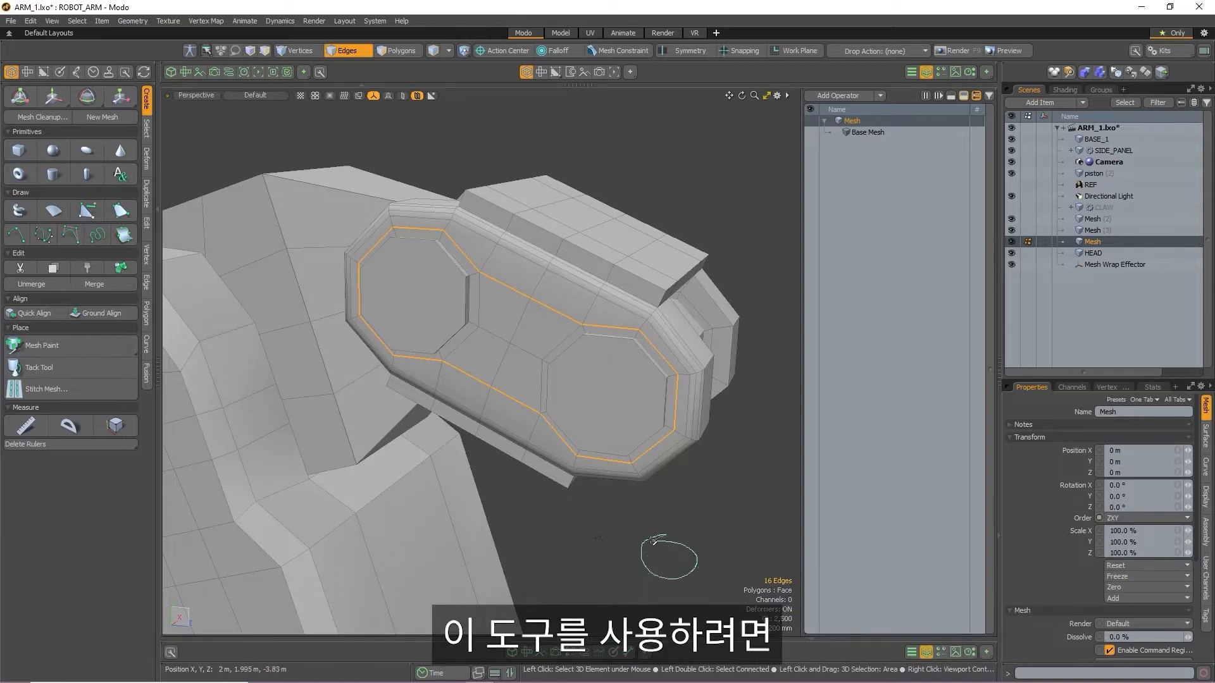
- Select a single edge beside the outer octagonal recess and extend the selection with Conditional Loop
left_click(677, 406)
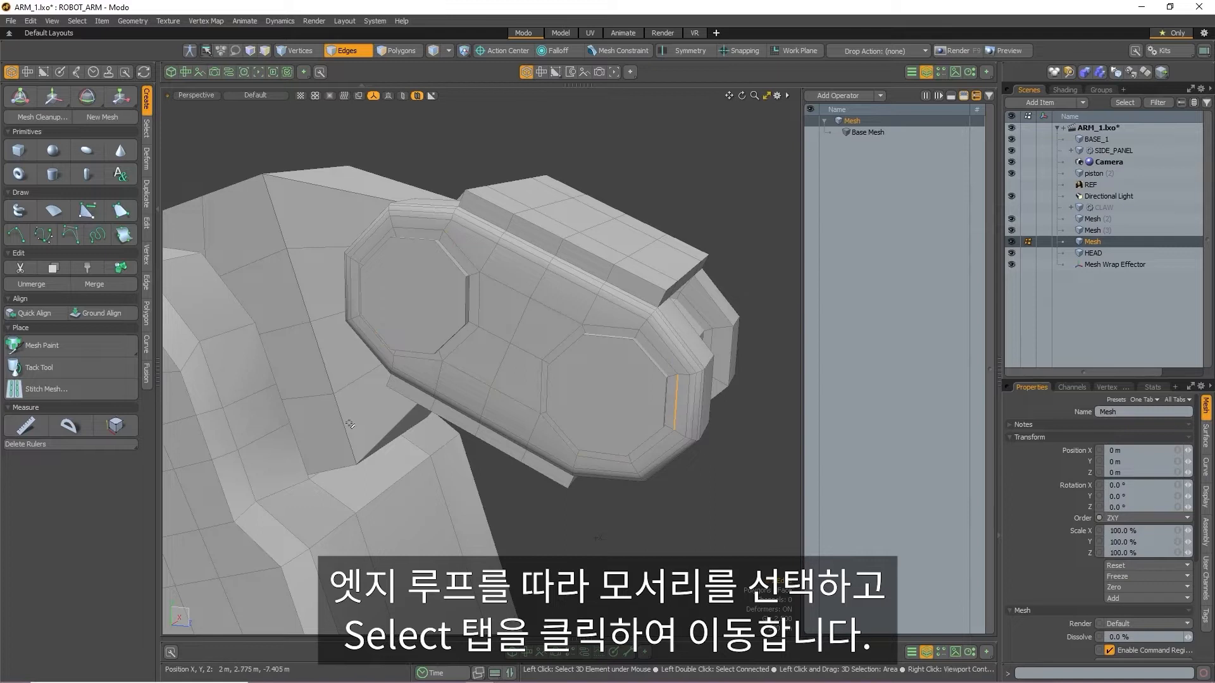
left_click(147, 129)
left_click(79, 294)
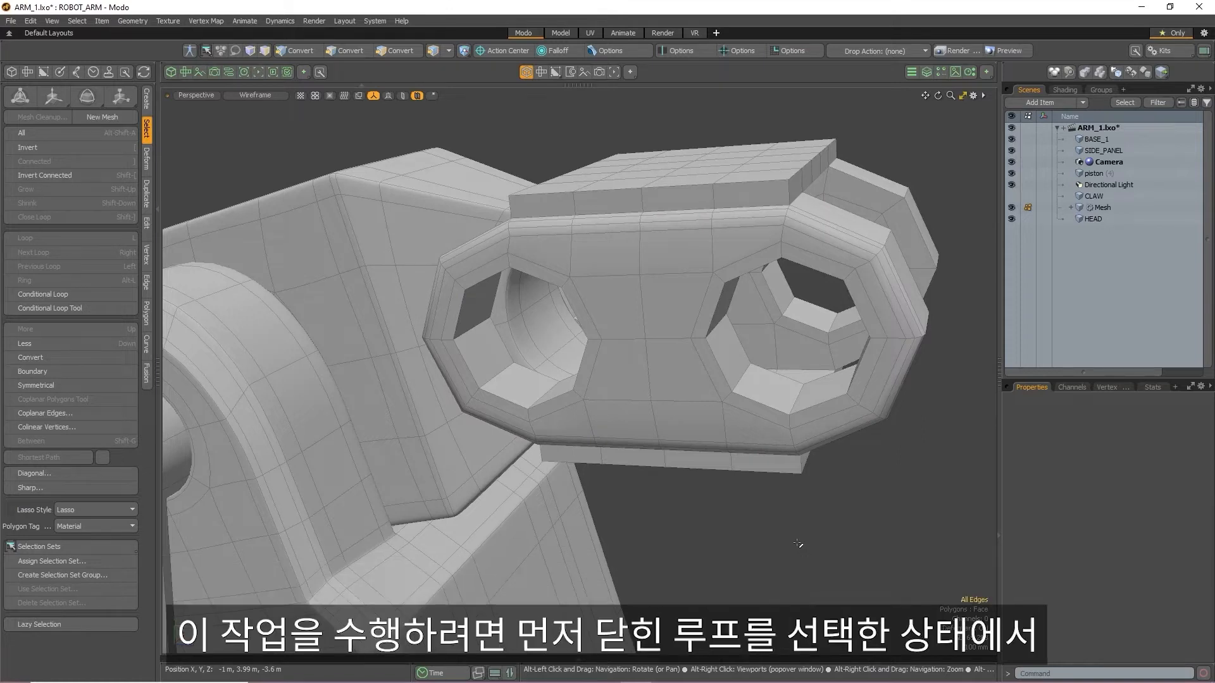
- Select the two closed edge loops around the panel's rim and use the Conditional Loop Tool to add edges running up to them
double_click(675, 228)
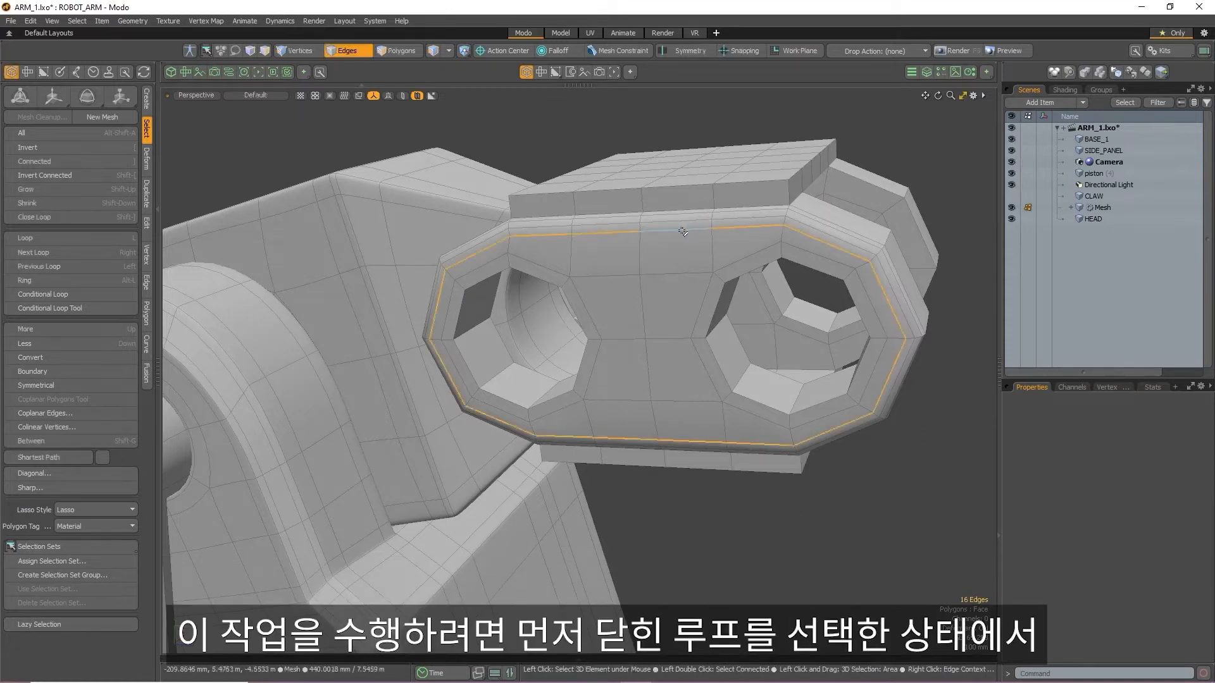
double_click(821, 222, "shift")
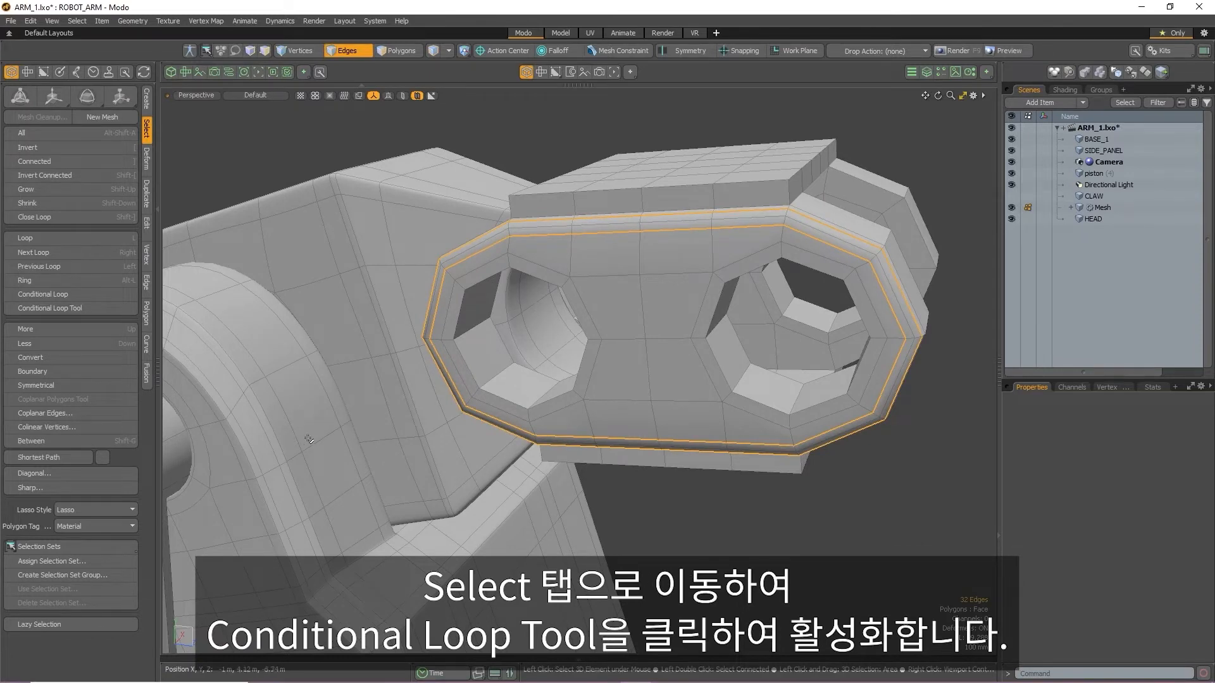
left_click(49, 308)
left_click(647, 293)
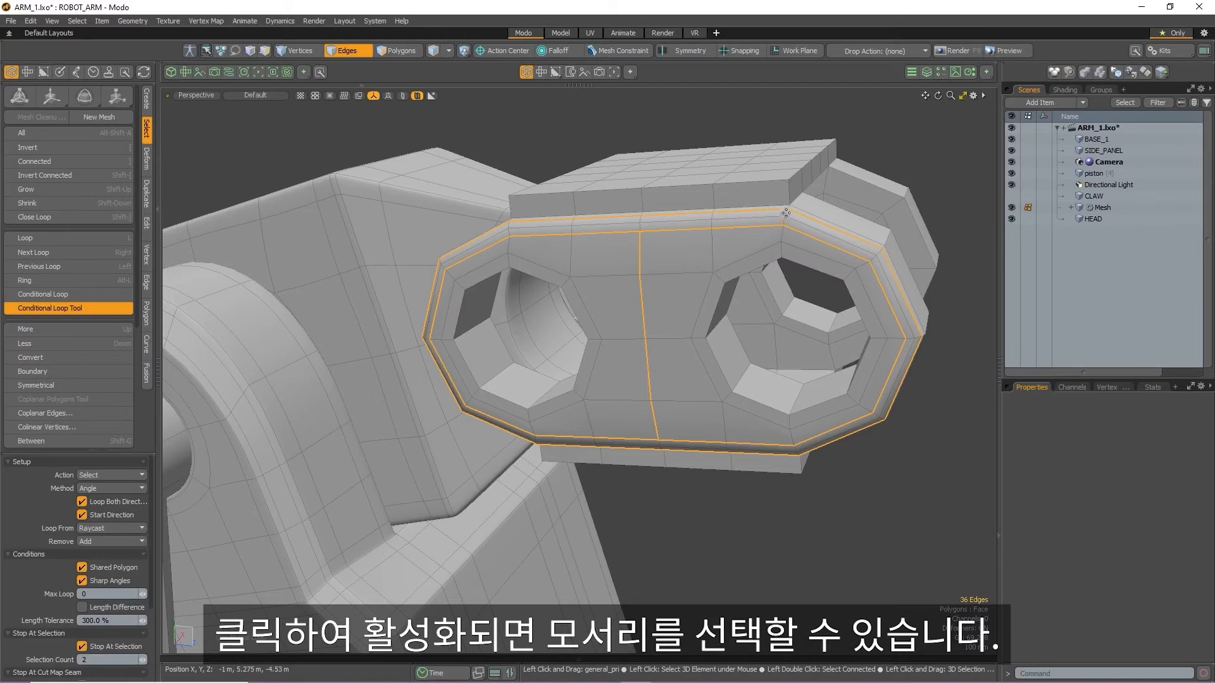
left_click(508, 230)
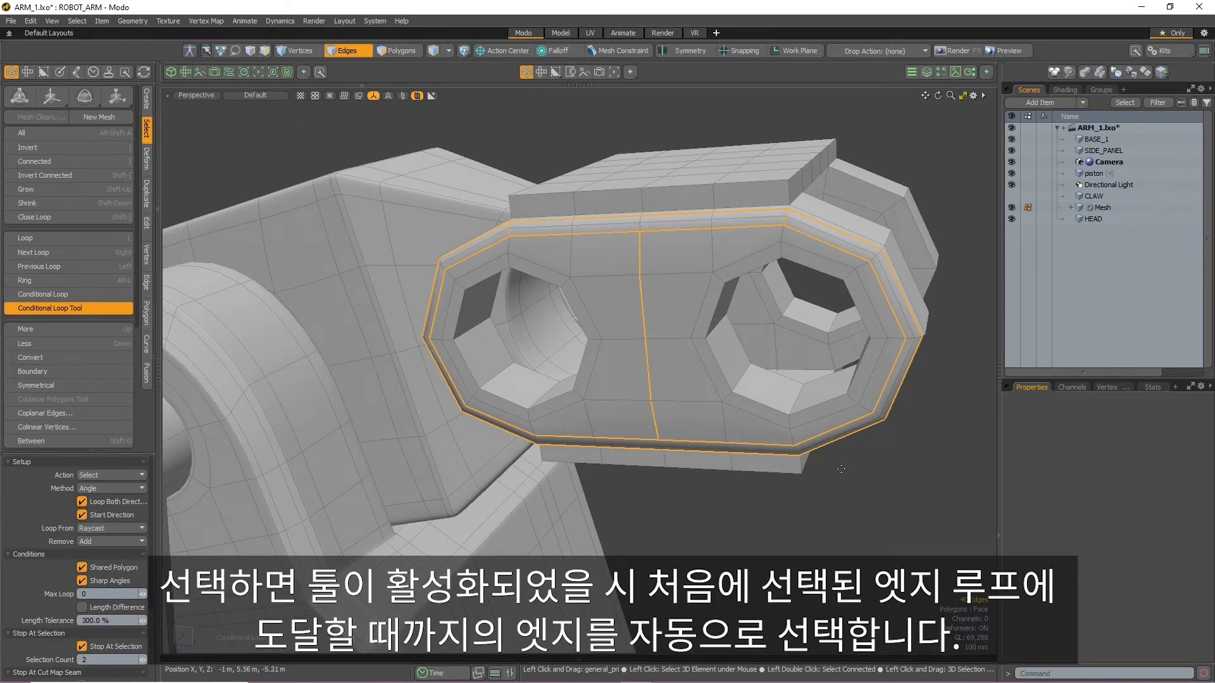
left_click_drag(606, 254, 617, 209, "alt")
left_click(806, 467)
left_click(543, 490)
left_click_drag(543, 491, 797, 314, "alt")
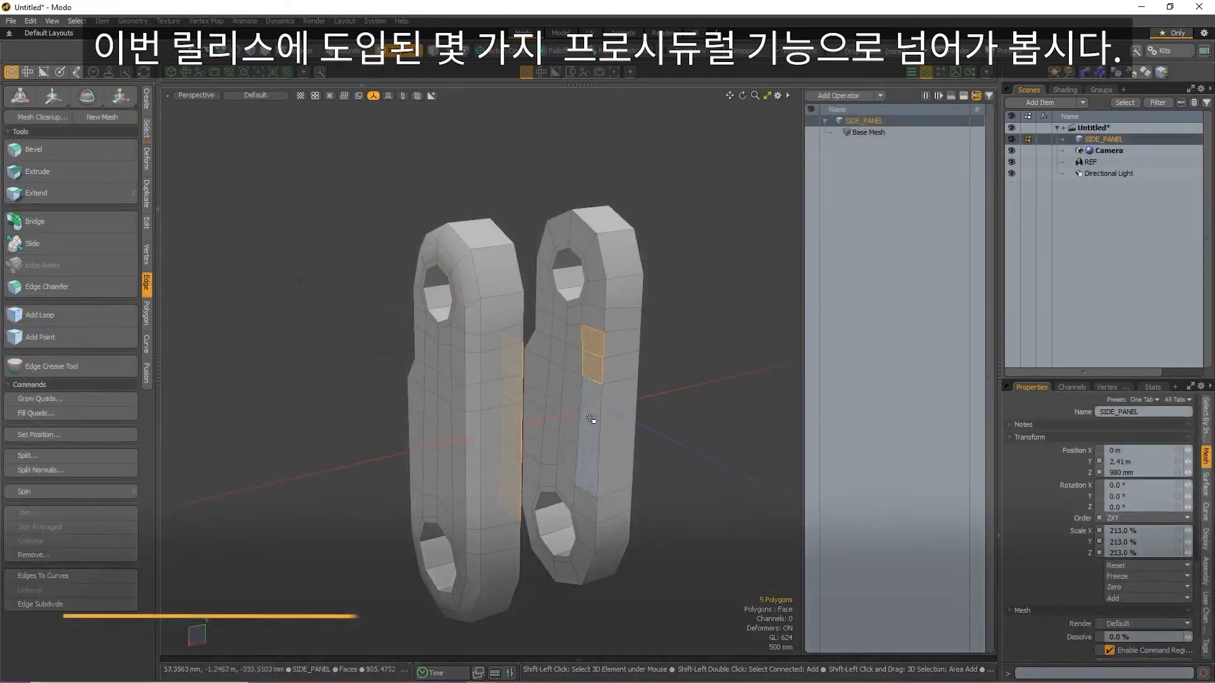
- Add a Bridge mesh operation joining the selected polygons of the two SIDE_PANEL halves and make the Base Mesh active
left_click(844, 96)
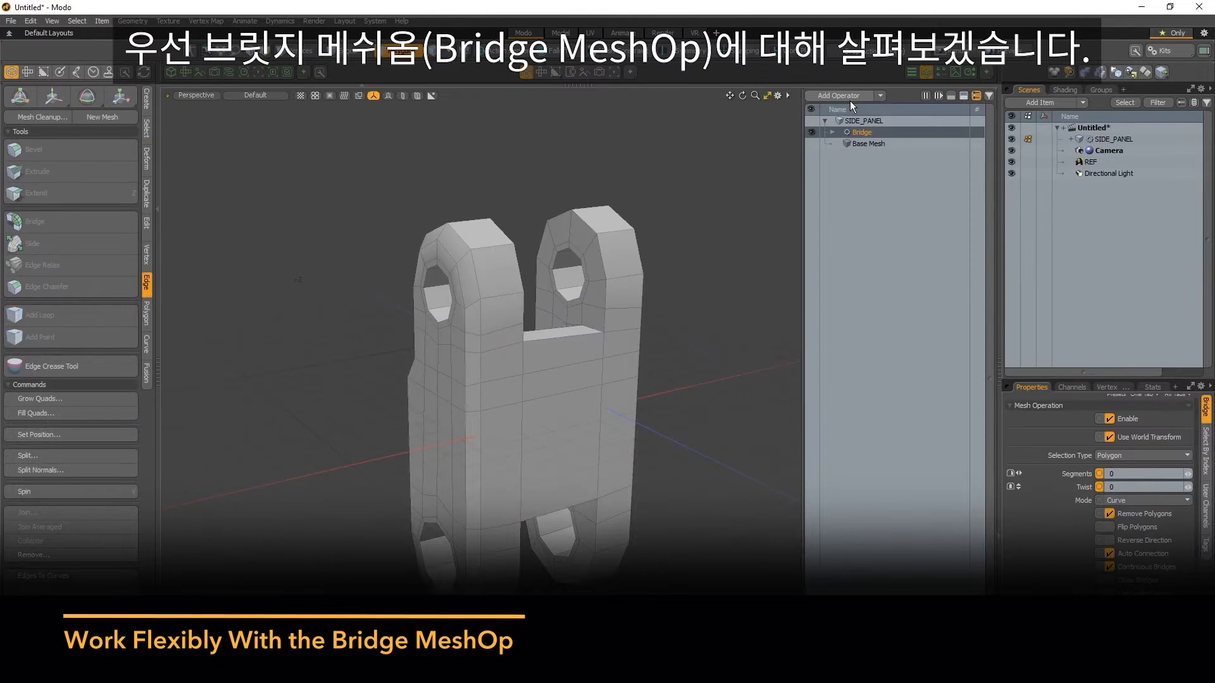
left_click(906, 146)
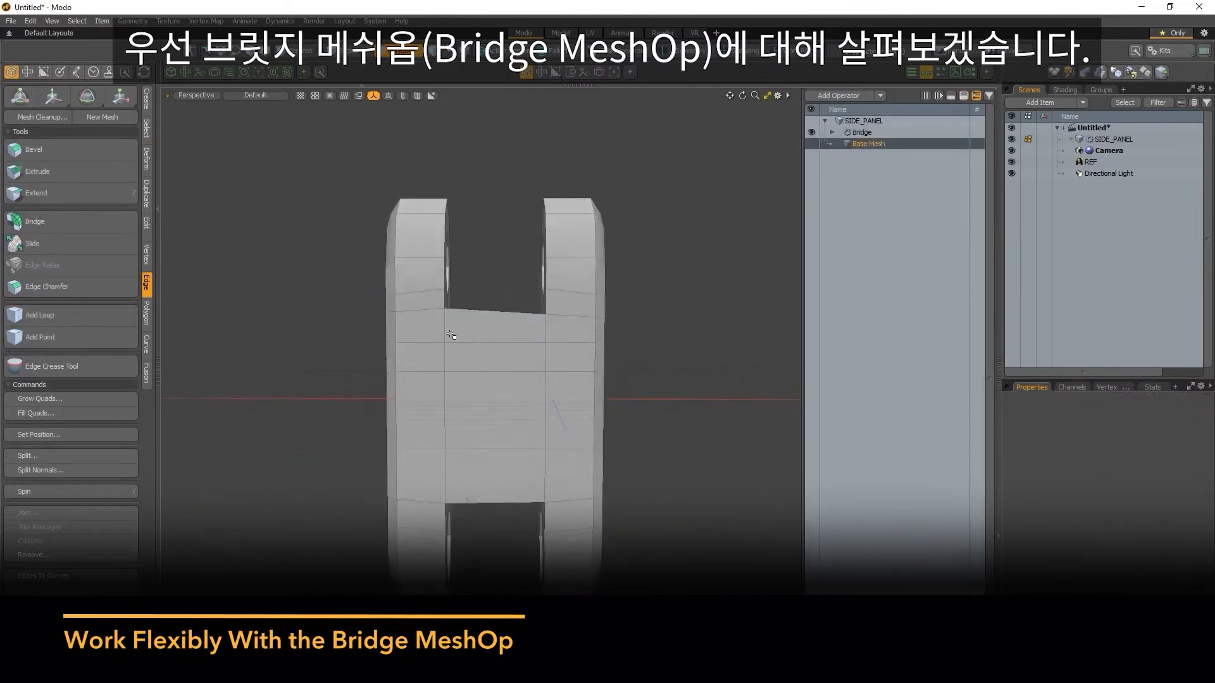
- Flatten the left panel's edge loop at the bridge's upper end to 0% Y scale and adjust its height
scroll(479, 345, "up", 2)
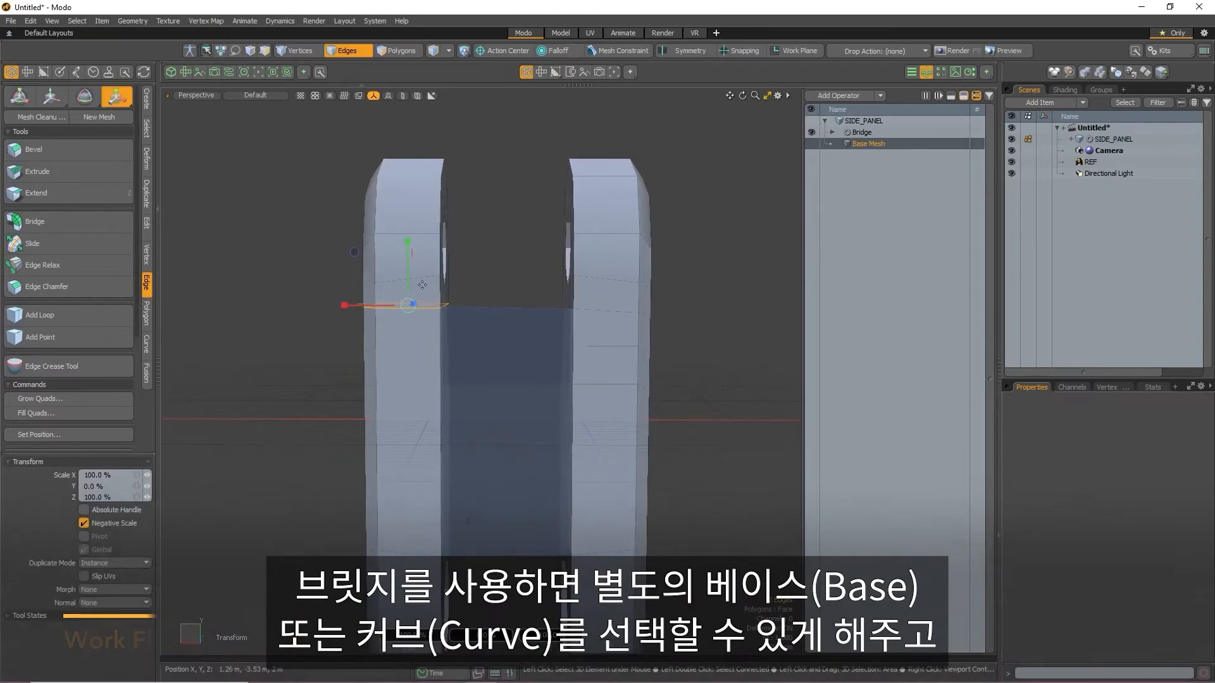
key("w")
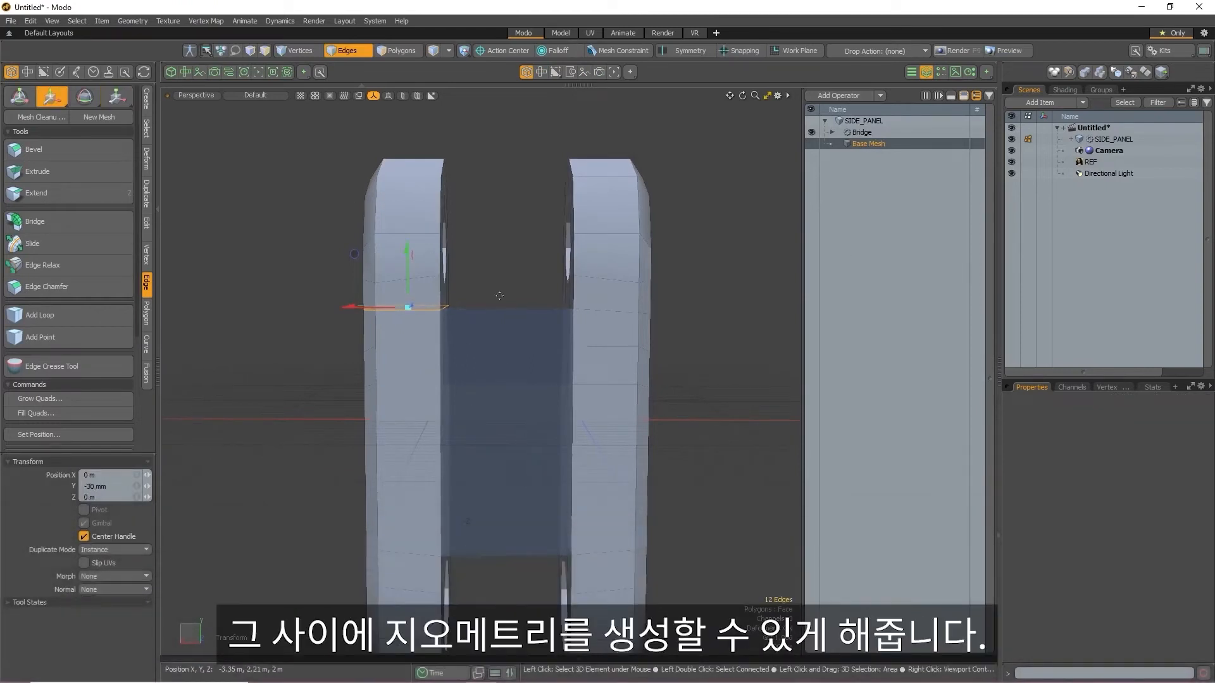
mouse_move(408, 263)
left_mouse_down()
mouse_move(408, 303)
mouse_move(409, 252)
left_mouse_up()
scroll(608, 361, "up", 1)
left_click_drag(607, 361, 608, 281, "alt+shift")
key("space")
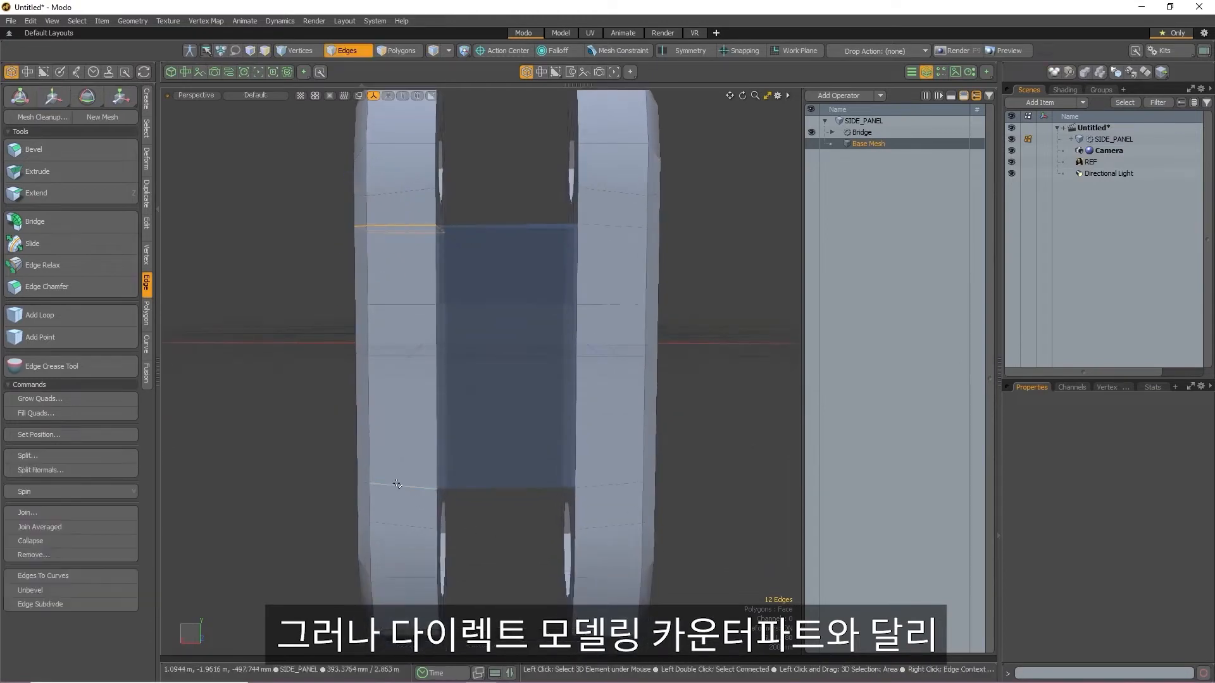
- Select the left panel's edge loop at the bridge's lower end and scale it flat along Y
double_click(397, 484)
key("r")
left_click_drag(402, 406, 404, 450)
key("space")
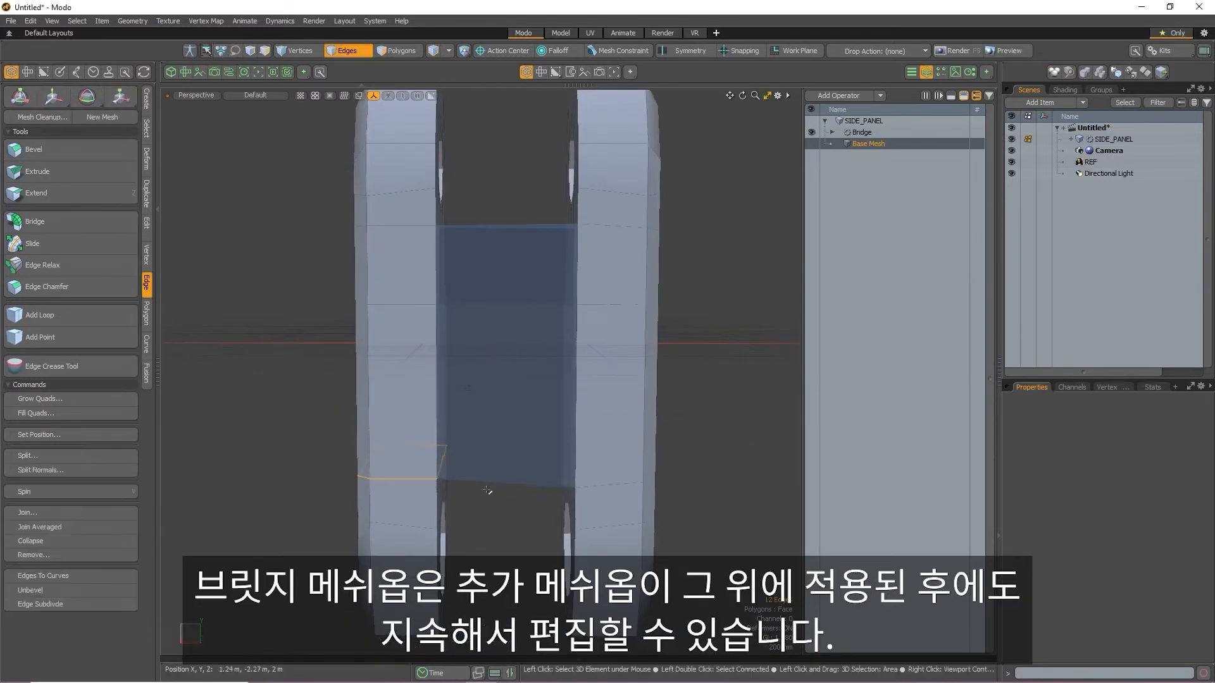
- Flatten the right panel's edge loop at the bridge's lower end along Y and move it to a Y offset of -90 mm
key("r")
left_click(617, 484)
key("r")
mouse_move(605, 399)
left_mouse_down()
mouse_move(605, 457)
mouse_move(606, 412)
left_mouse_up()
key("w")
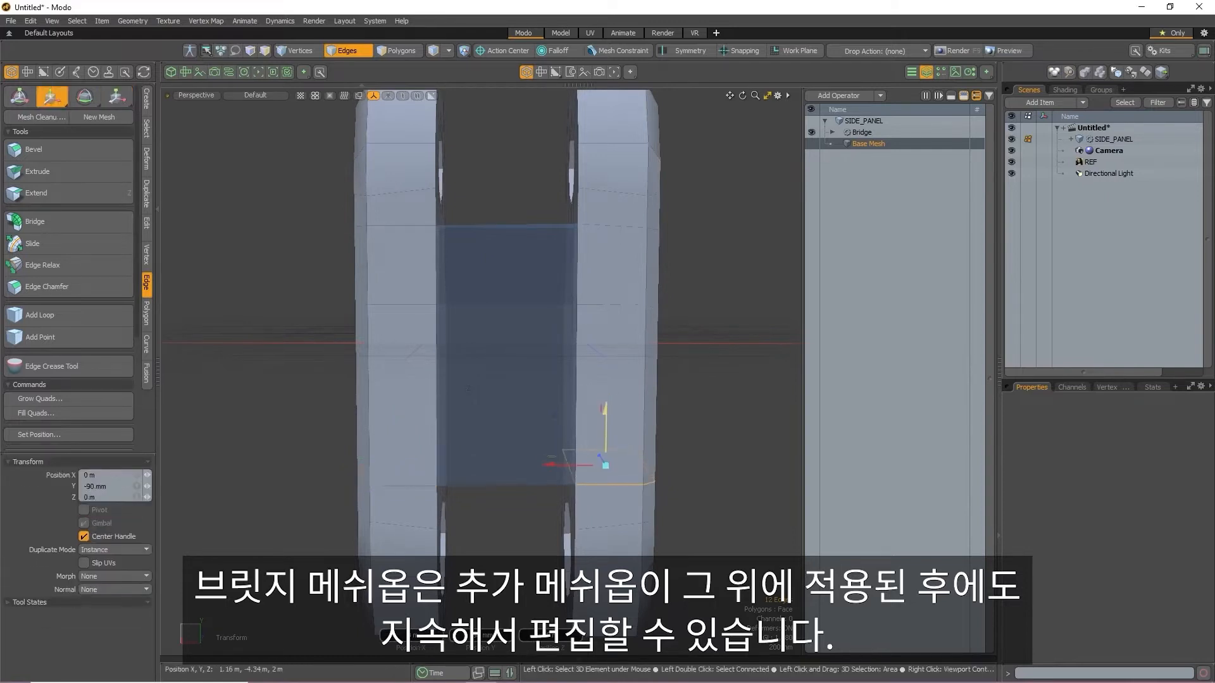
key("space")
- Select the right panel's edge loop at the bridge's upper end and scale it down along Y
double_click(623, 228)
key("r")
left_click_drag(609, 170, 610, 189)
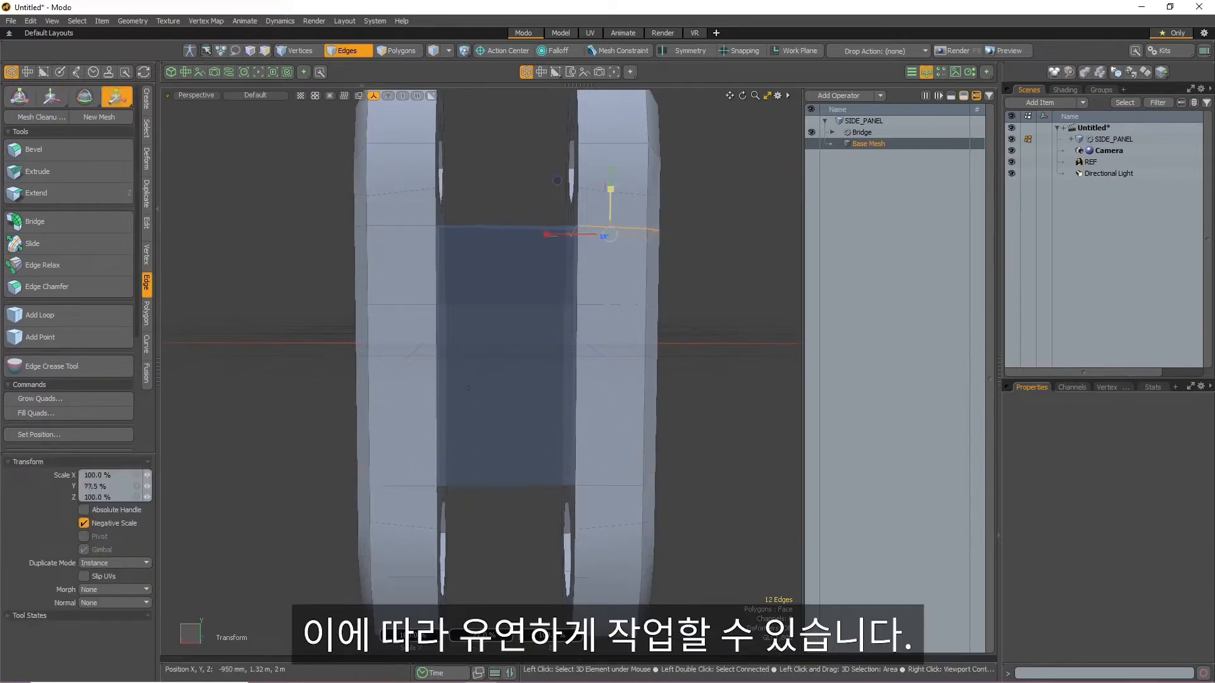
key("w")
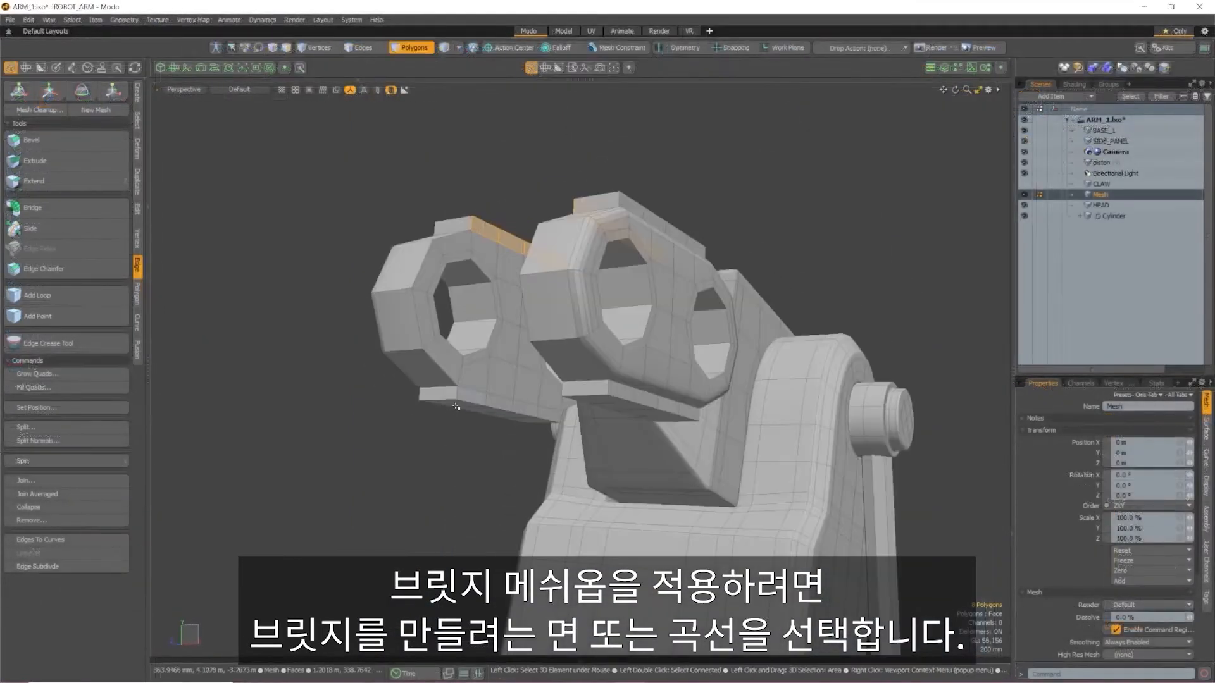
- Select the facing polygon strips on the arm head's upper and lower plates and join them with a Bridge mesh operation
mouse_move(467, 398)
left_mouse_down("shift")
mouse_move(548, 413)
mouse_move(695, 398)
mouse_move(582, 410)
left_mouse_up("shift")
left_click_drag(738, 354, 676, 355, "alt")
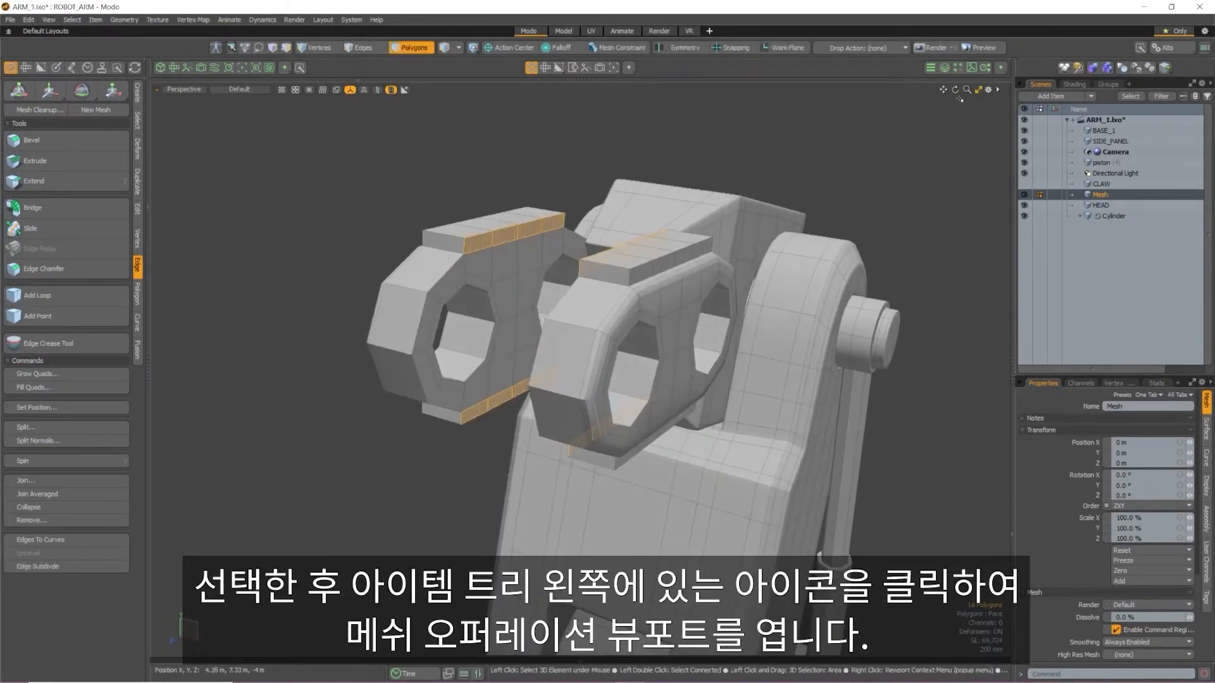
left_click(948, 70)
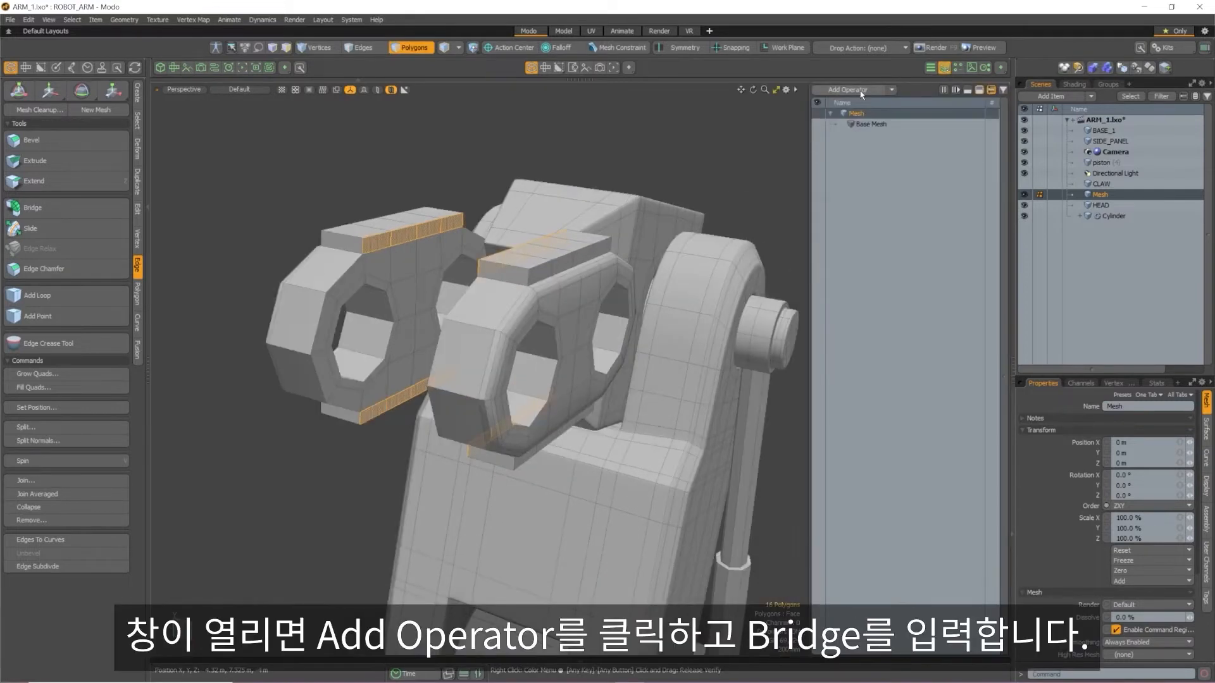
left_click(848, 94)
type("bridge")
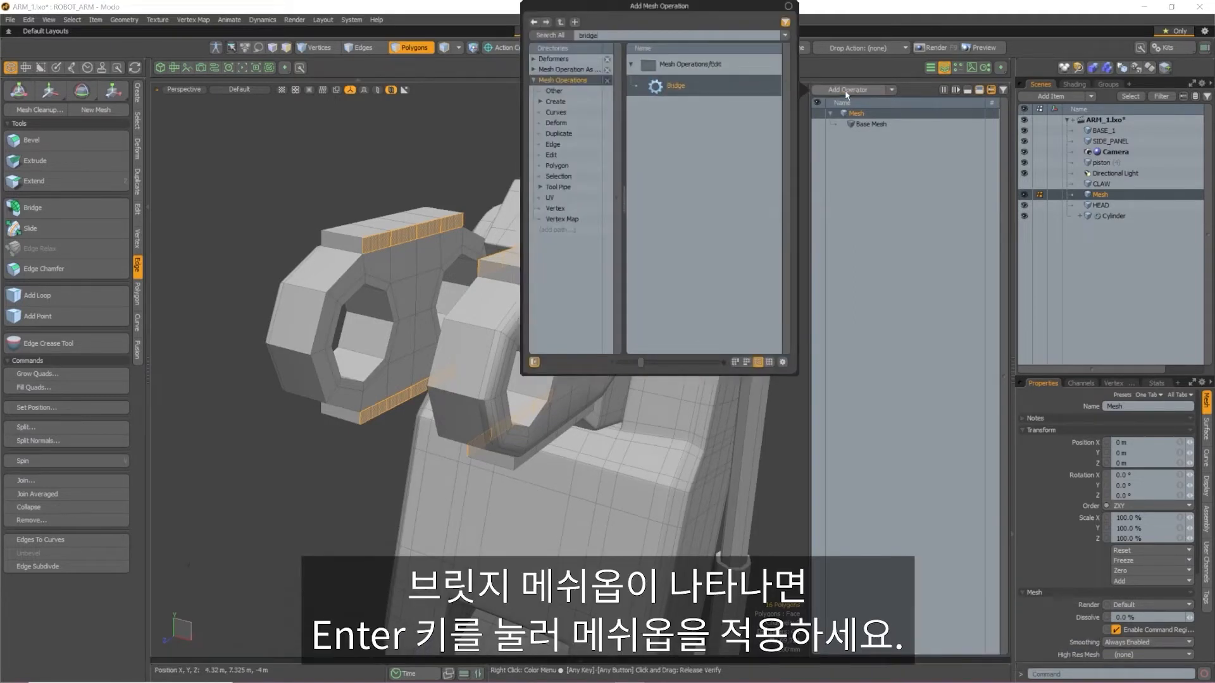
key("Return")
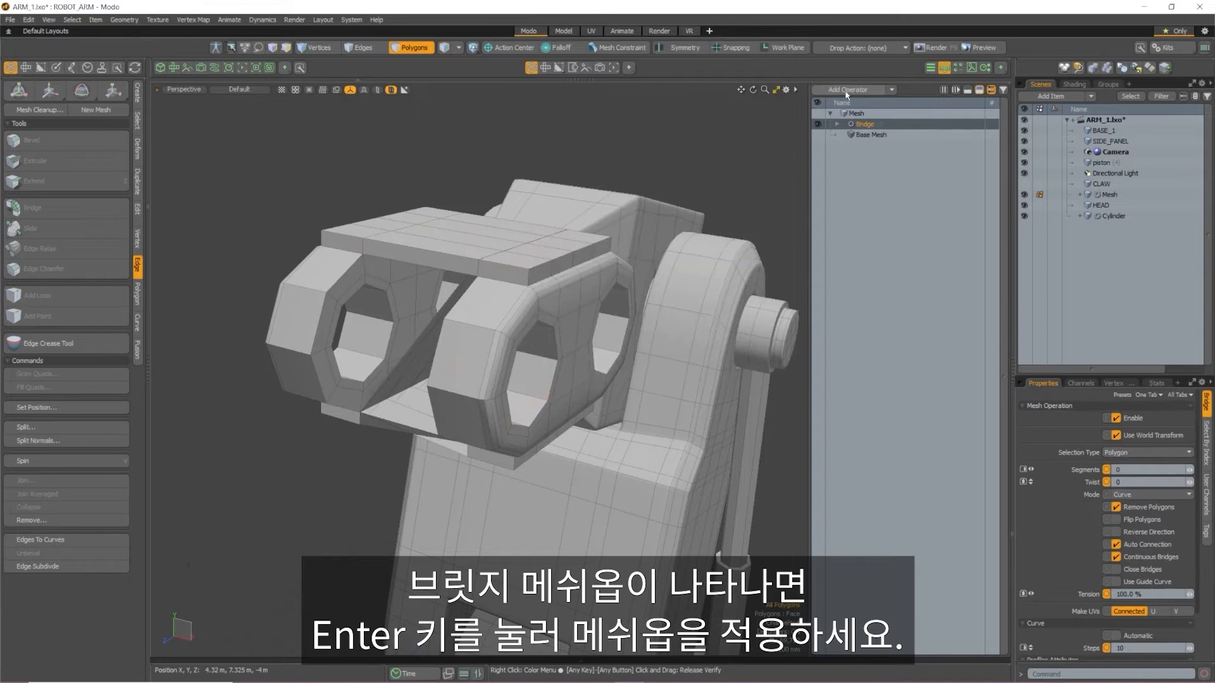
- Turn off Continuous Bridges on the Bridge mesh operation joining the arm head's plates
left_click_drag(405, 272, 526, 267, "alt")
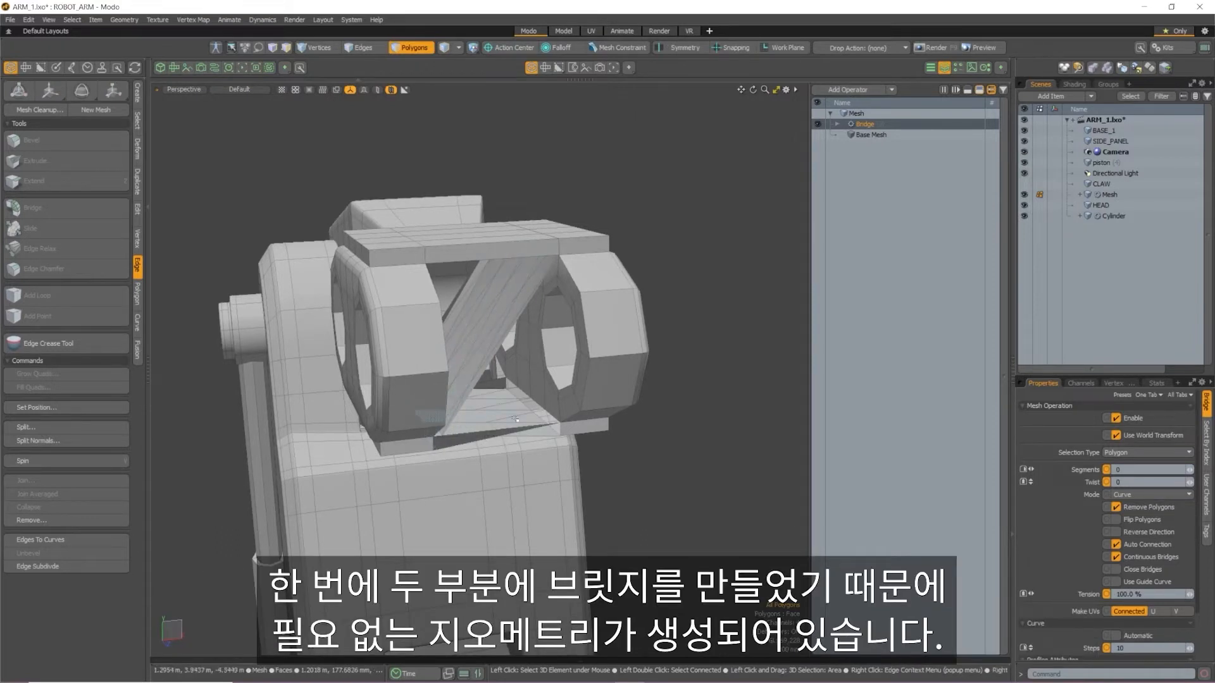
left_click_drag(525, 414, 761, 382, "alt")
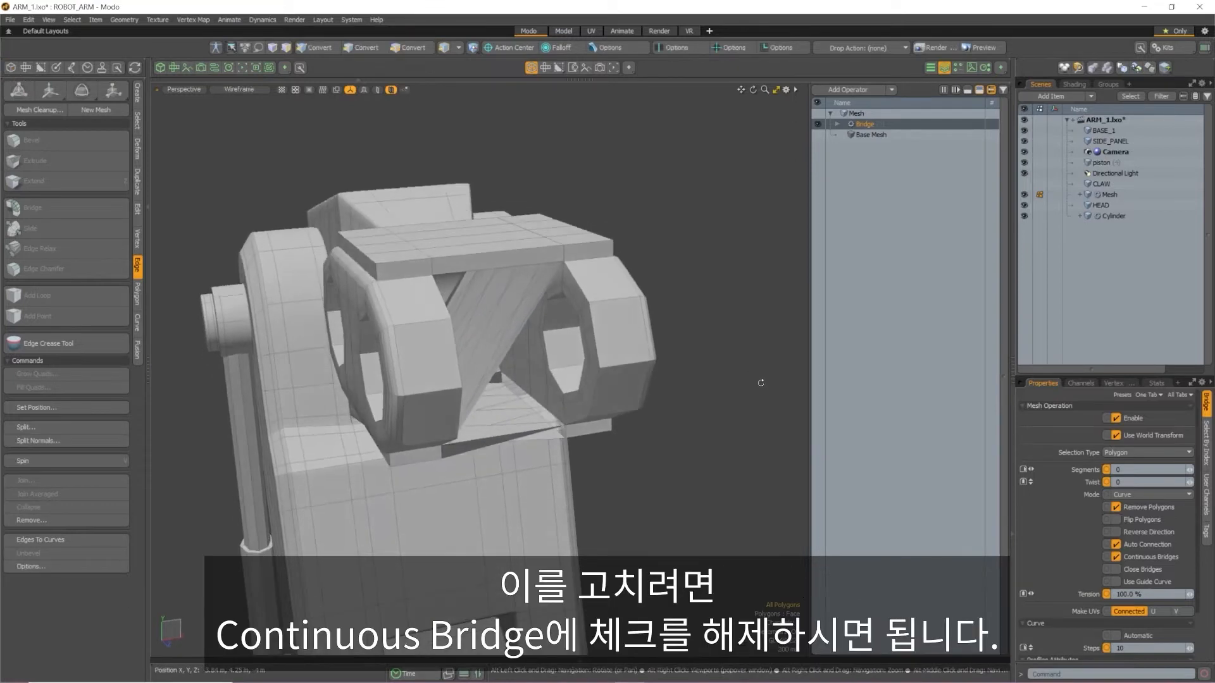
left_click(1116, 557)
left_click_drag(538, 411, 559, 386, "alt")
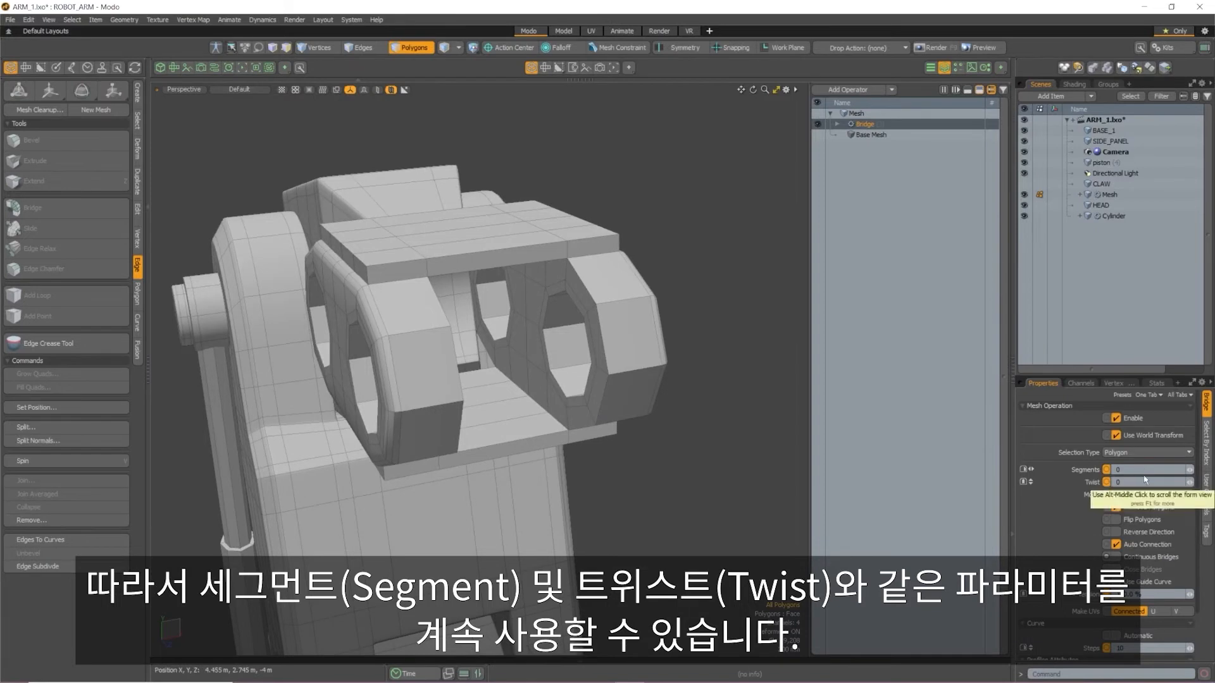
- Try extra segments and a twist on the two bridges, finishing with Twist 0 and Segments 2
mouse_move(1190, 469)
left_mouse_down()
mouse_move(1206, 469)
mouse_move(1198, 482)
left_mouse_up()
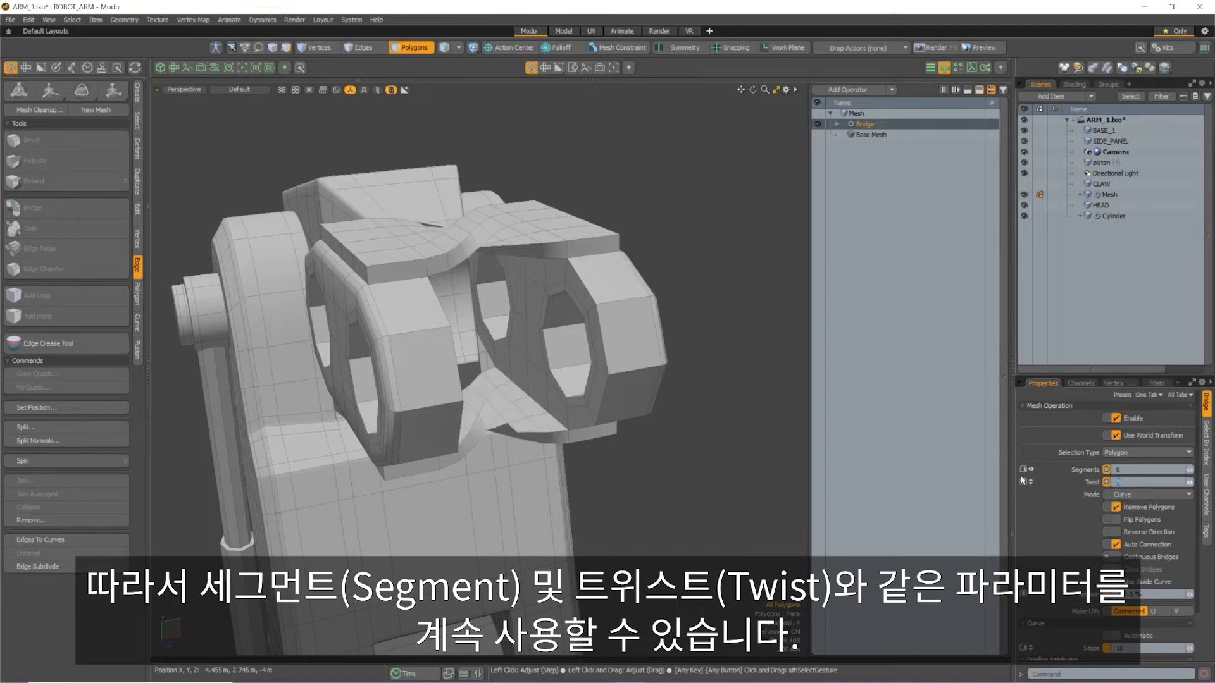
type("0")
key("Return")
left_click(1143, 469)
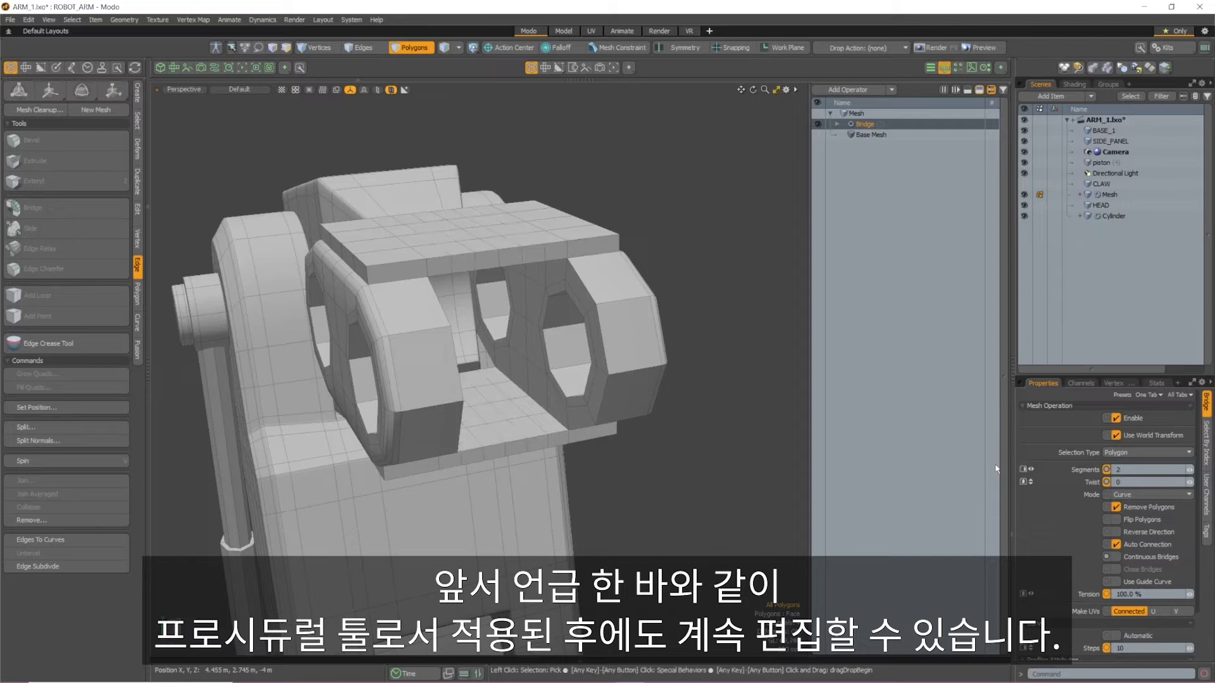
- Select the Bridge operation below the two Edge Chamfers in the stack and set its Segments to 3
left_click_drag(481, 355, 590, 344, "alt")
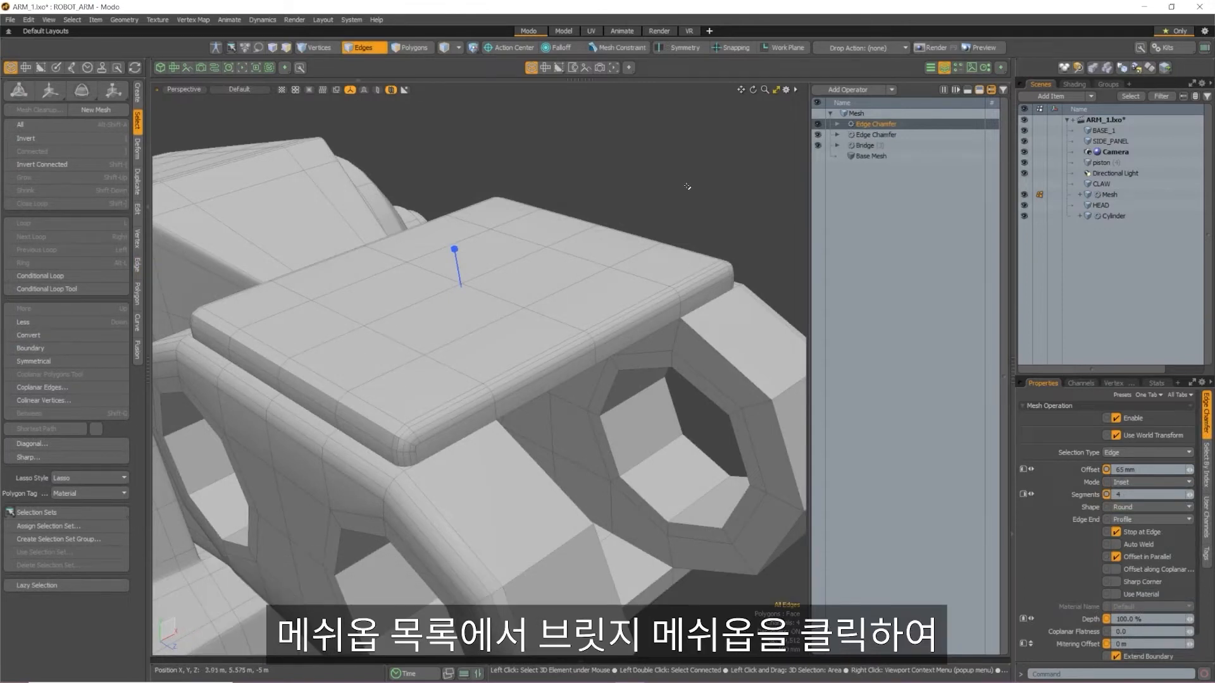
left_click(875, 145)
left_click_drag(494, 247, 543, 263, "alt")
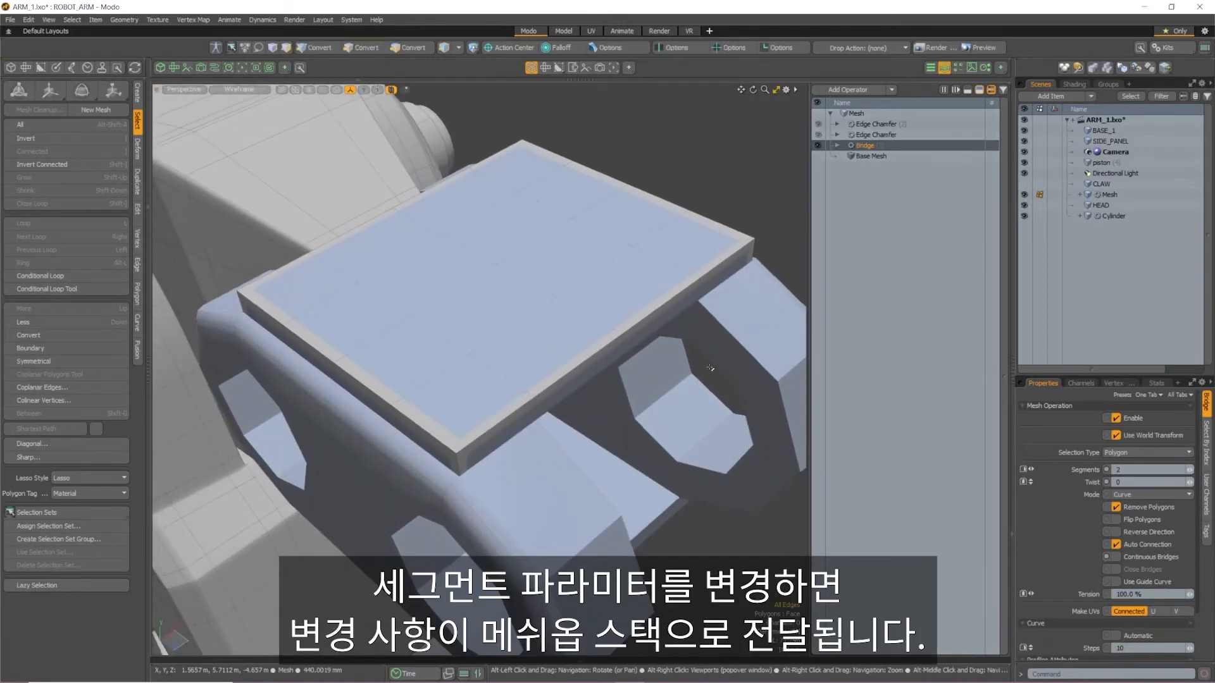
mouse_move(1190, 470)
left_mouse_down()
mouse_move(1176, 470)
mouse_move(1212, 470)
left_mouse_up()
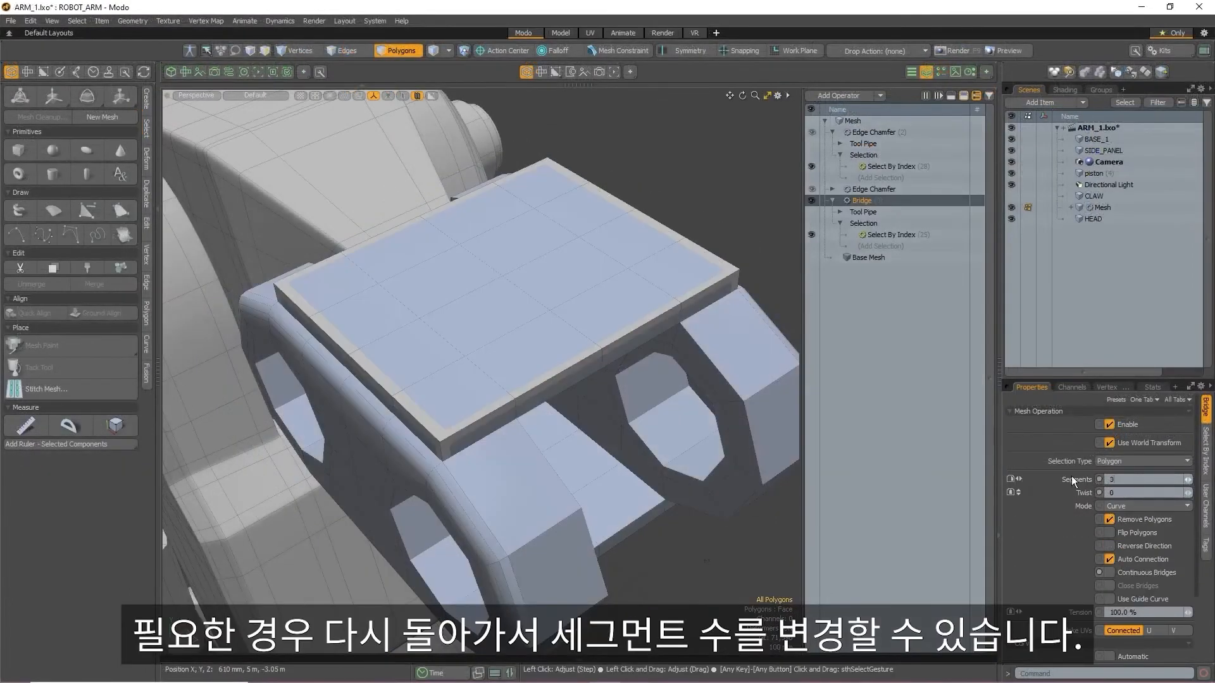
- Update the upper Edge Chamfer's Select By Index selection with additional edges along the bridged plate
left_click(891, 166)
key("2")
left_click(593, 351)
left_click(663, 311, "shift")
left_click_drag(313, 235, 312, 348, "alt")
left_click(1147, 518)
left_click_drag(633, 272, 386, 272, "alt")
left_click(904, 132)
- Add a Content Preset to the tool pipe of the piston's Bridge mesh operation
left_click_drag(523, 426, 589, 283, "alt")
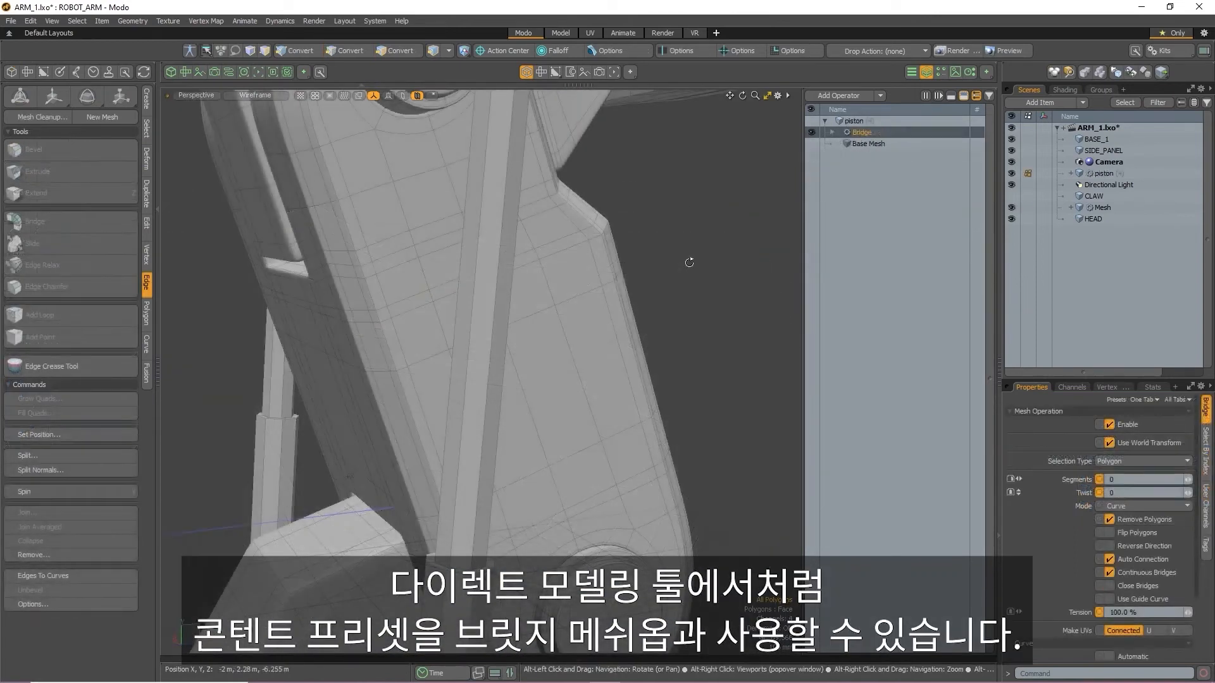
scroll(680, 259, "down", 3)
left_click_drag(648, 253, 603, 331, "alt")
scroll(606, 329, "up", 1, "alt")
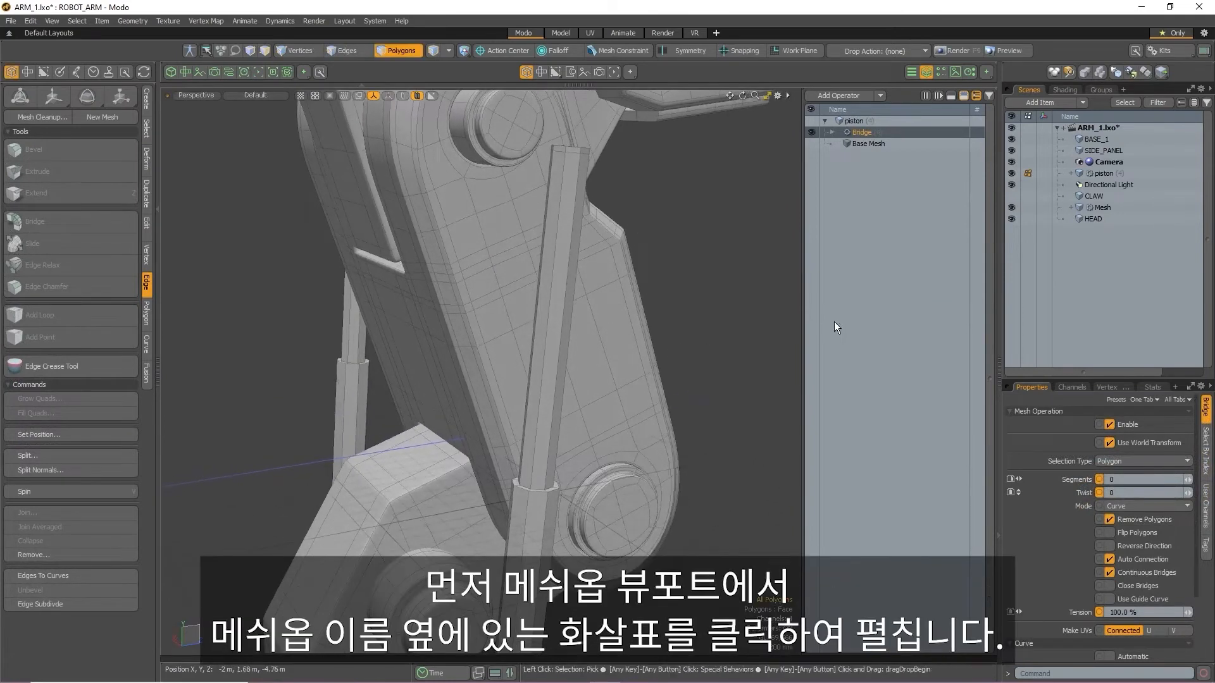
left_click(830, 132)
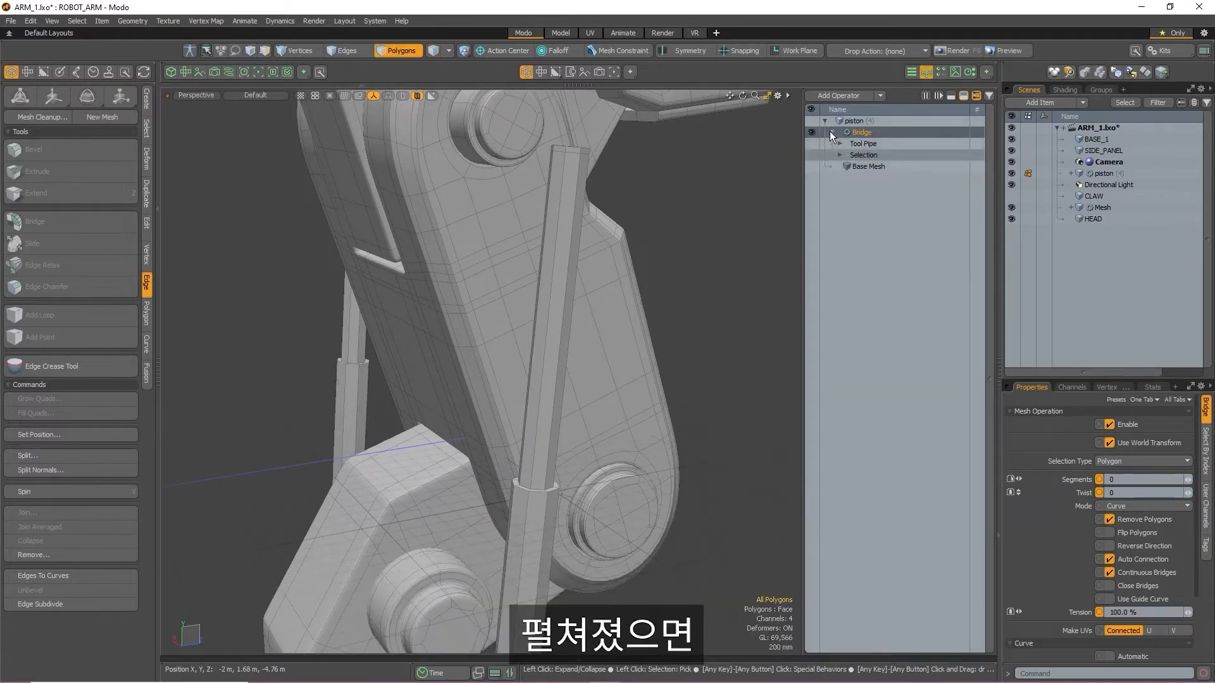
left_click(840, 144)
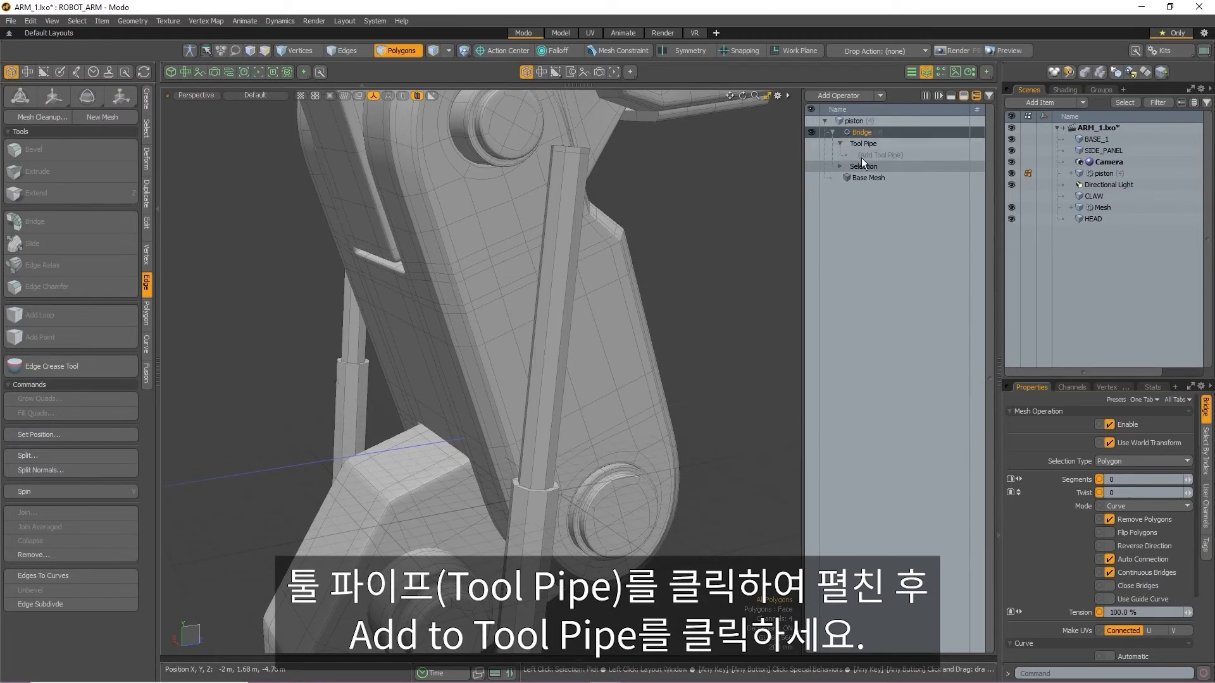
left_click(862, 157)
type("co")
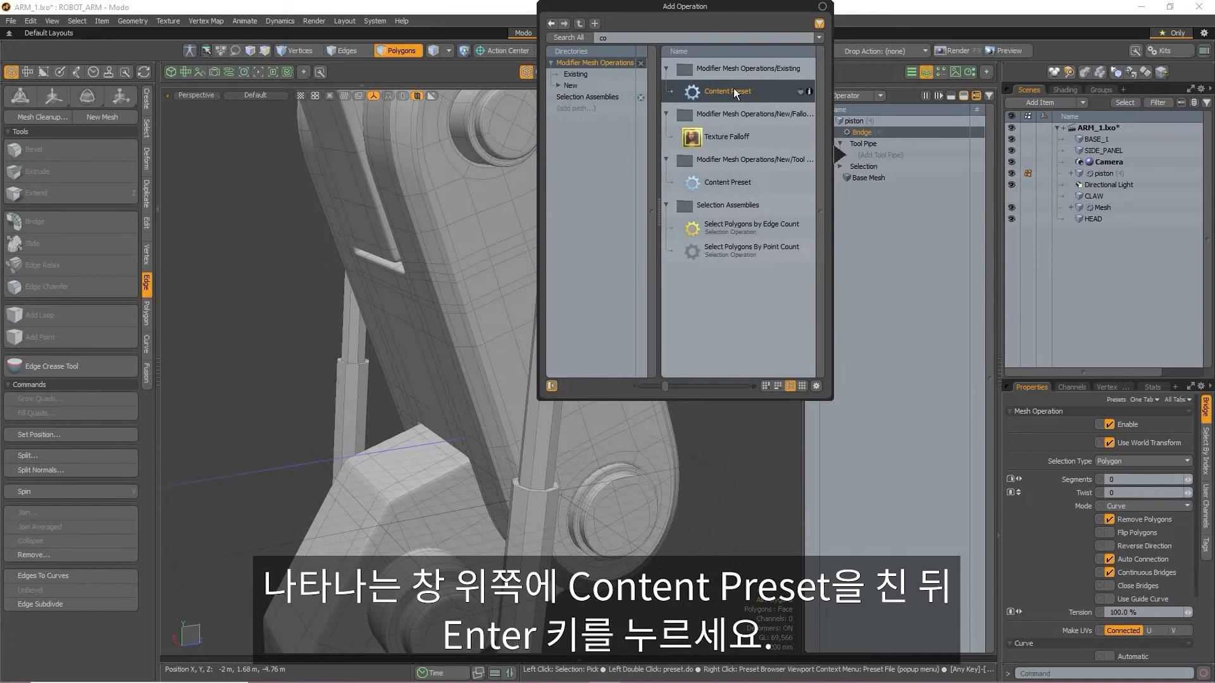
key("Return")
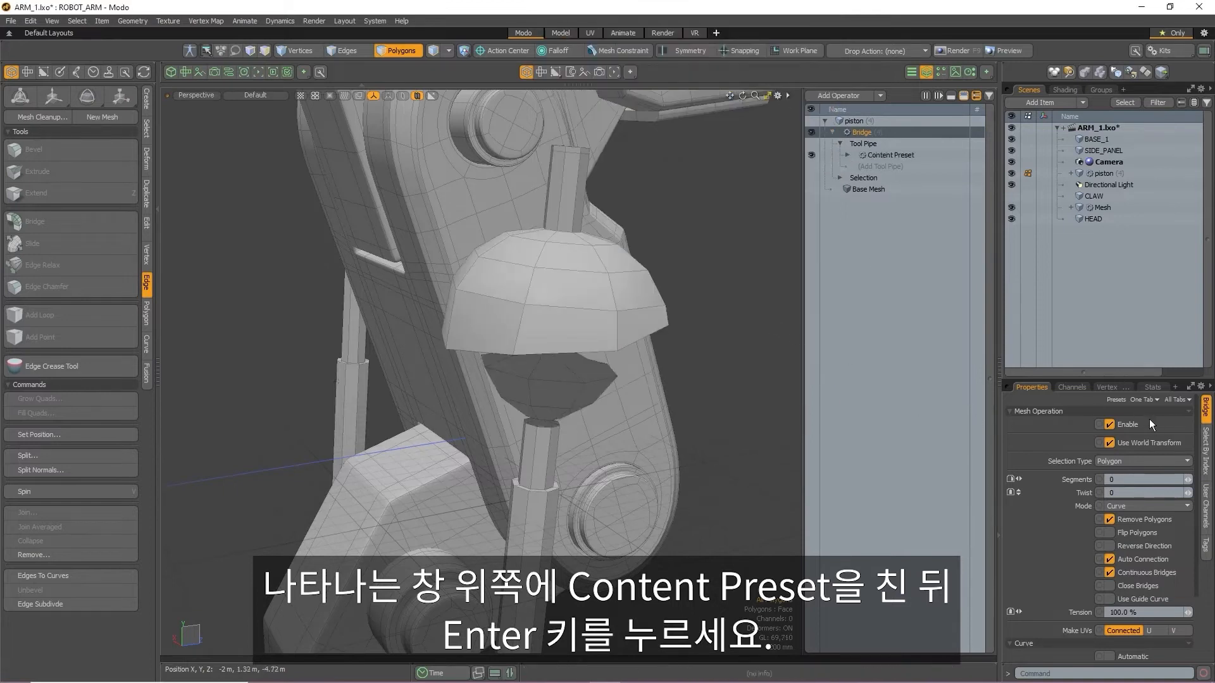
- Select the Content Preset and try different profile presets on the piston's bridge
left_click(890, 156)
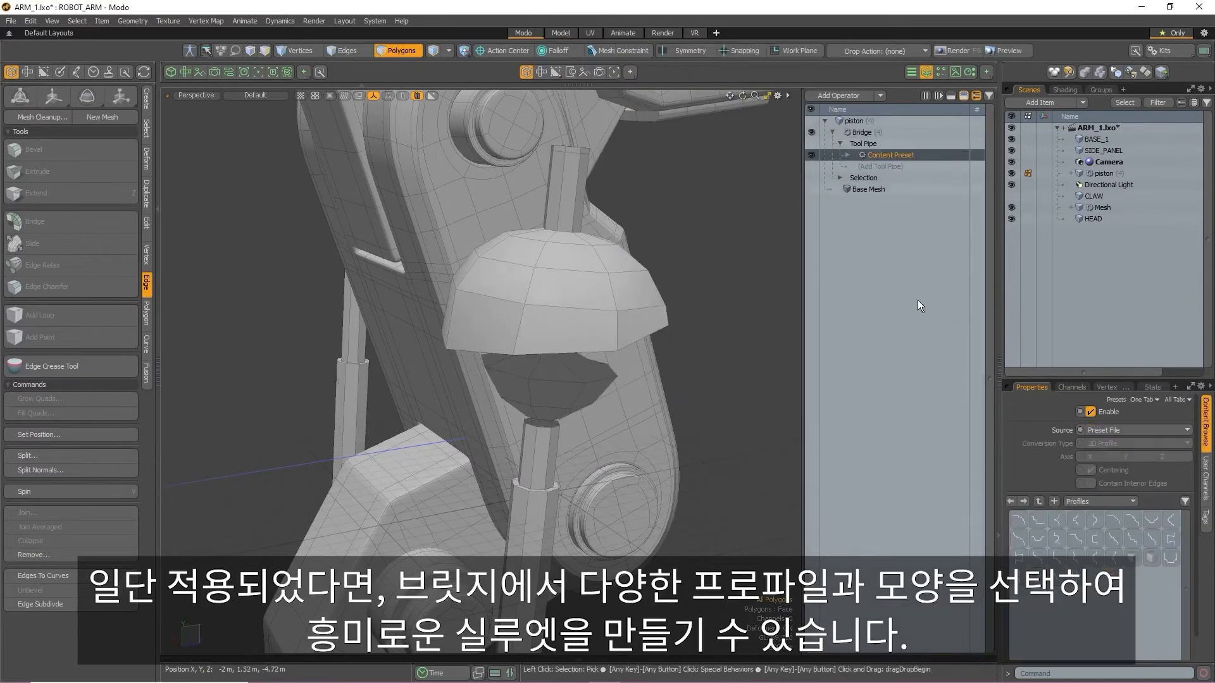
left_click(1107, 522)
left_click(1150, 520)
left_click_drag(646, 458, 570, 443, "alt")
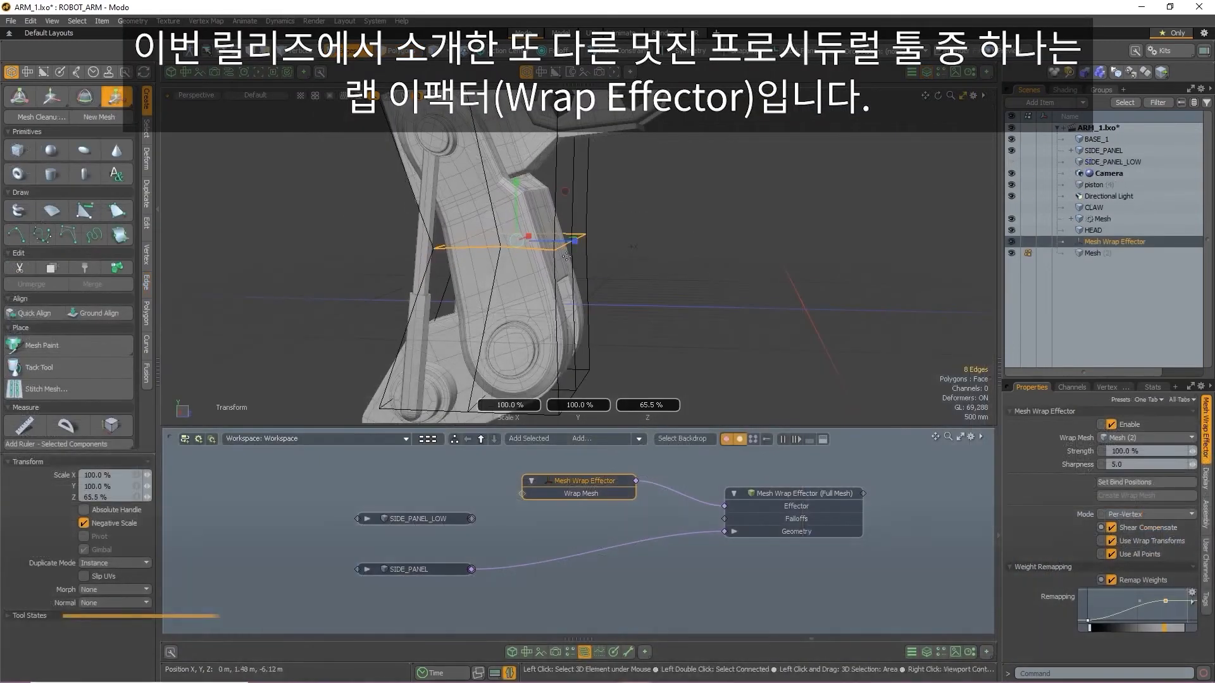
- Move the wrap cage's middle edge loop to a Y offset of -480 mm and a Z offset of -580 mm
key("w")
left_click_drag(564, 242, 548, 240)
scroll(603, 231, "down", 3)
left_click_drag(635, 222, 602, 246, "alt+shift")
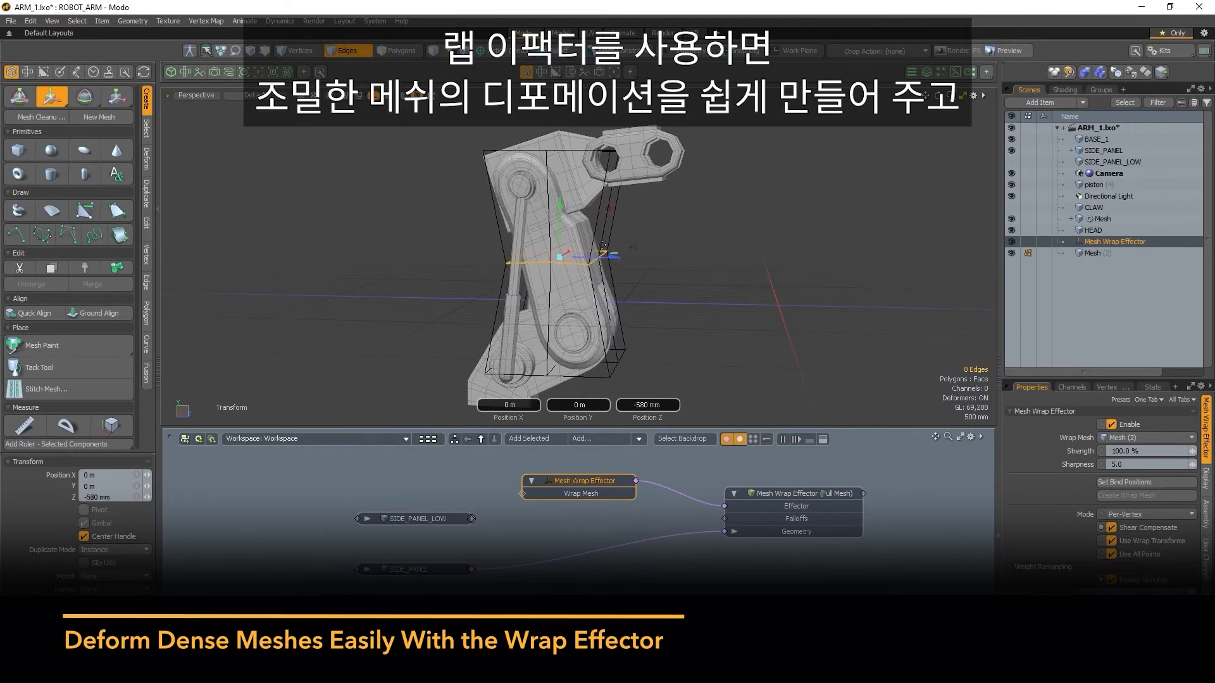
left_click_drag(561, 204, 561, 225)
left_click_drag(561, 225, 601, 232, "alt")
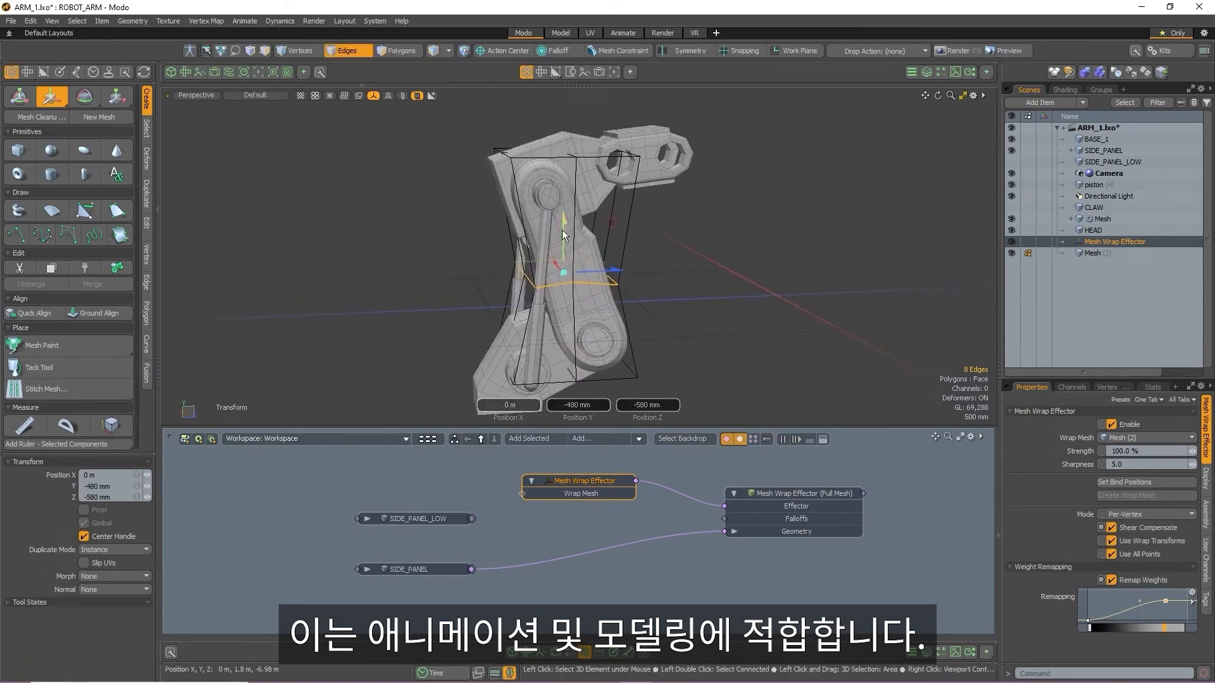
- Select the wrap cage's vertical edge loop and scale it to 76.5% in Y and 108% in Z
key("space")
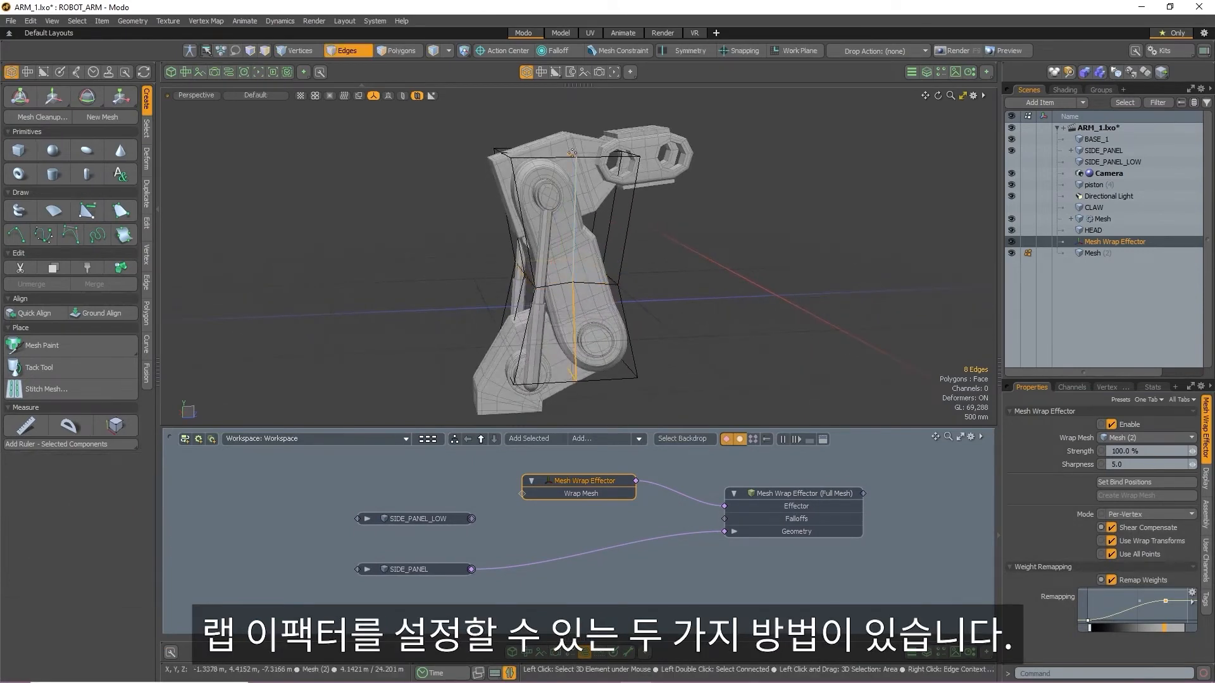
key("y")
left_click_drag(562, 211, 624, 213)
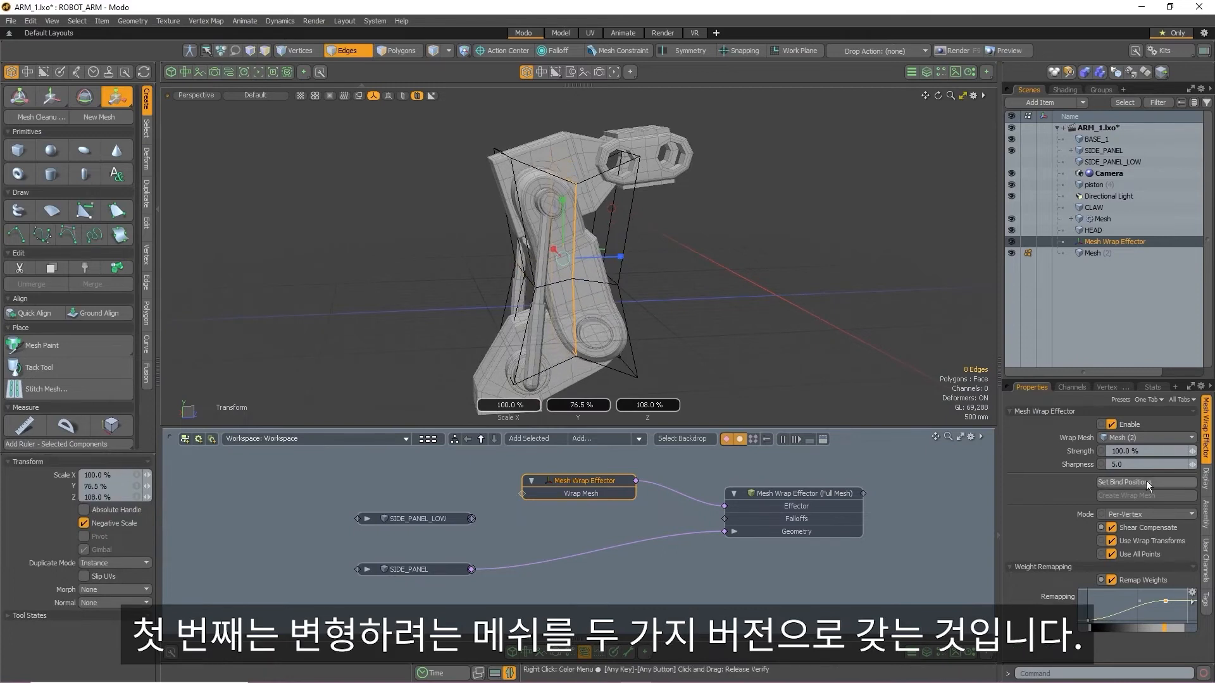
- Toggle Shear Compensate on the Mesh Wrap Effector and reshape its weight Remapping curve
left_click(1115, 527)
left_click_drag(1165, 601, 1107, 551)
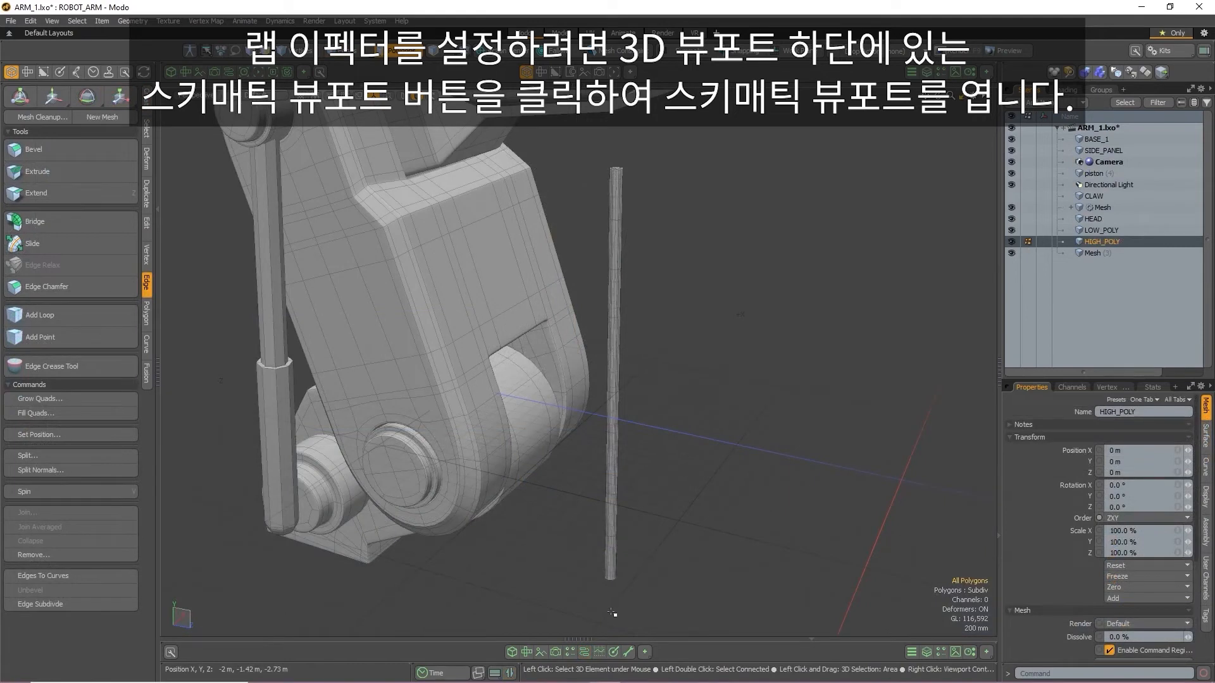
- Open the Schematic view, add the HIGH_POLY and LOW_POLY meshes to the workspace and reposition their nodes
left_click(584, 651)
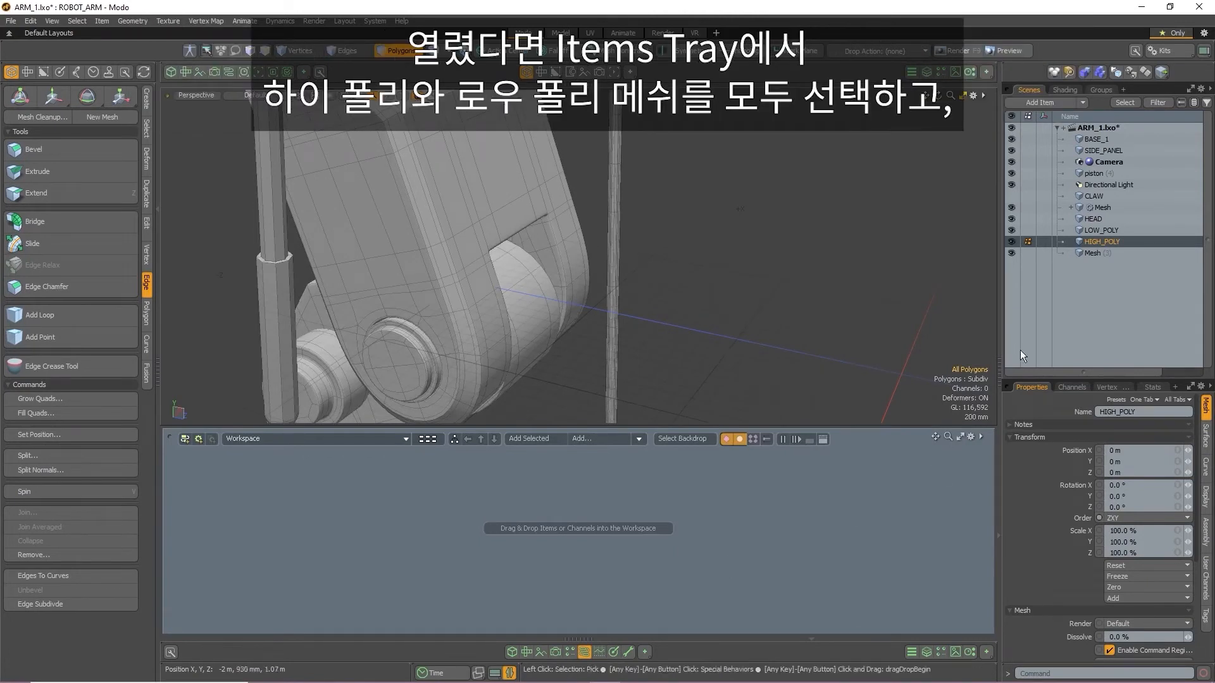
left_click(1110, 230, "shift")
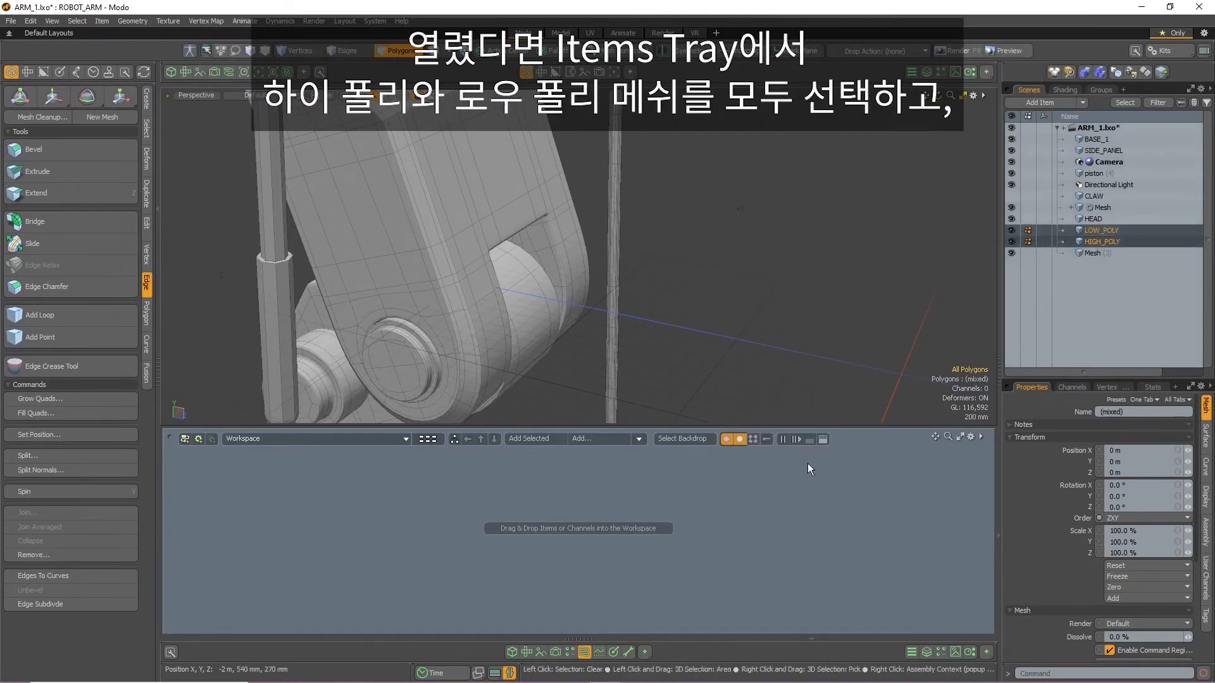
left_click(530, 439)
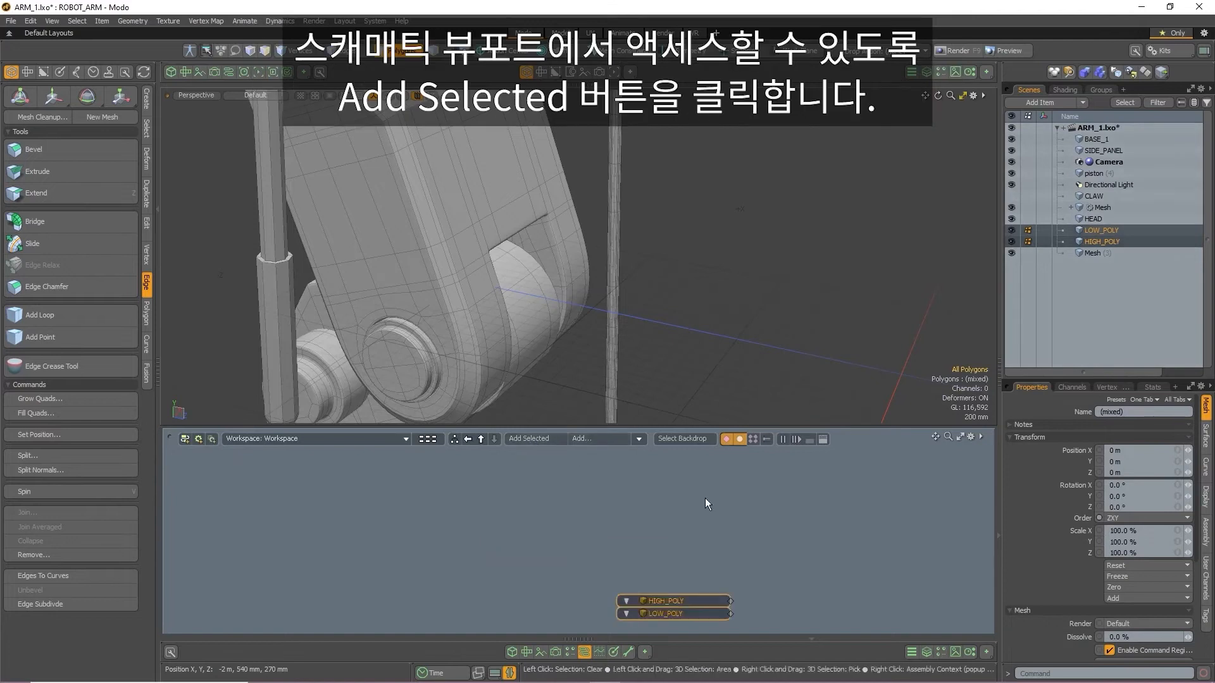
left_click_drag(685, 615, 571, 549)
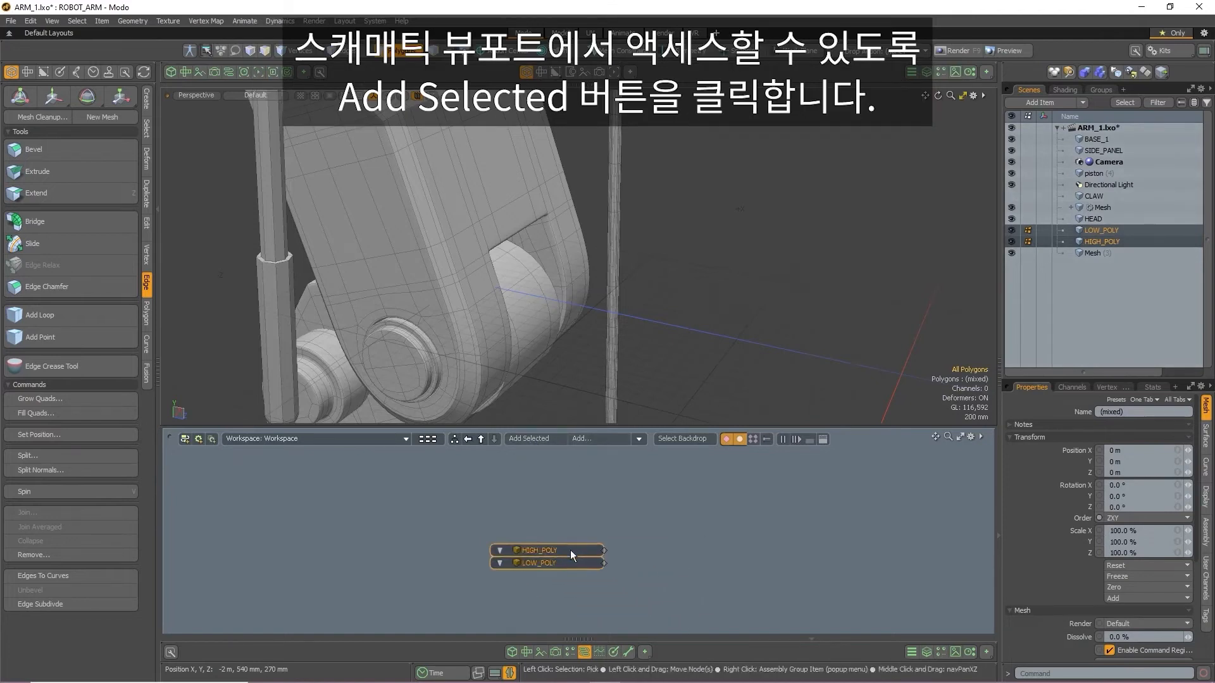
left_click(600, 472)
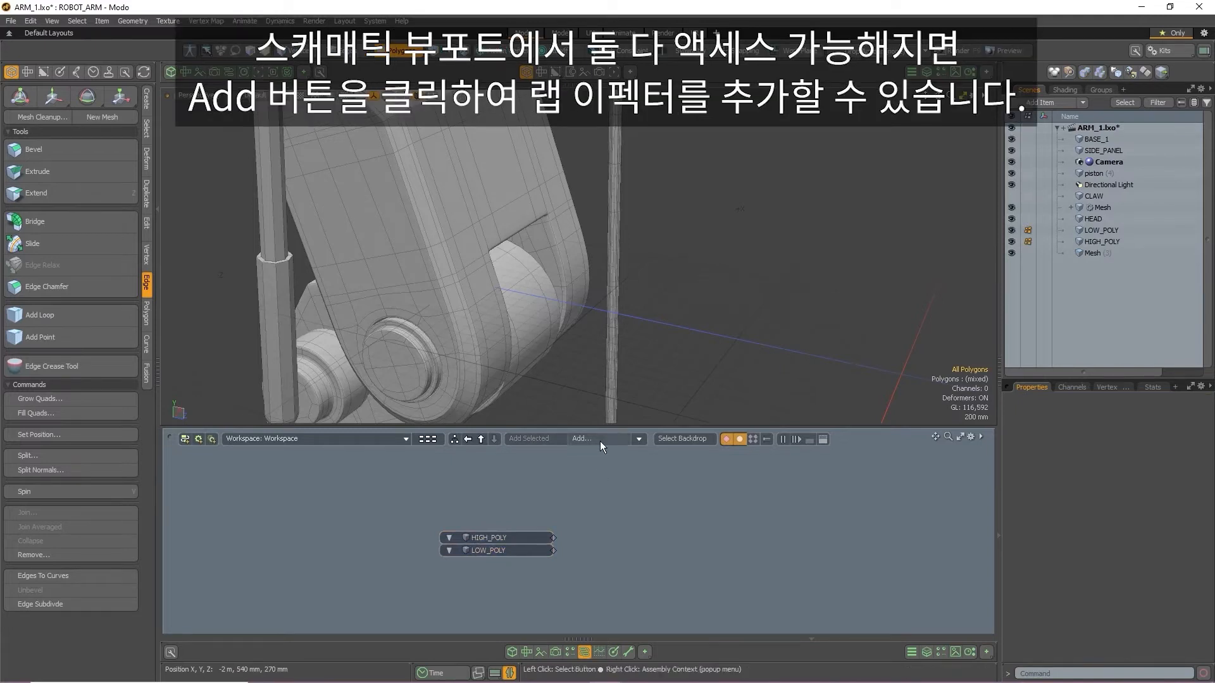
- Add a Mesh Wrap Effector to the schematic and spread its two nodes apart beside the mesh nodes
left_click(601, 440)
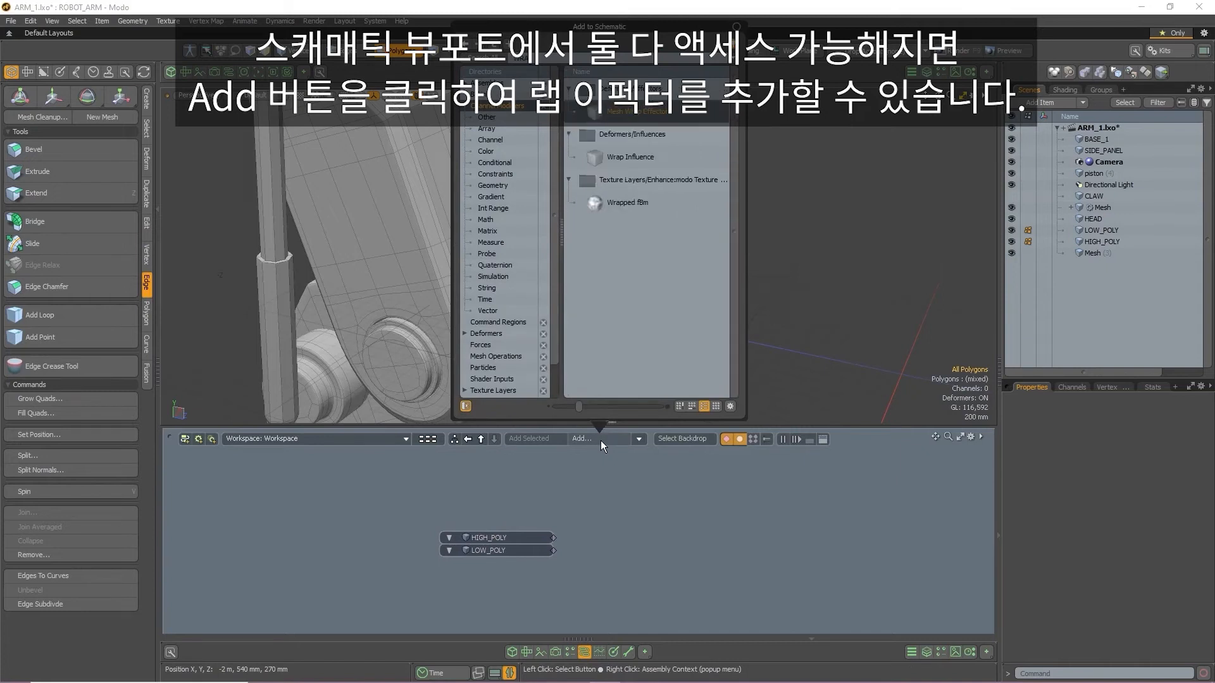
key("Return")
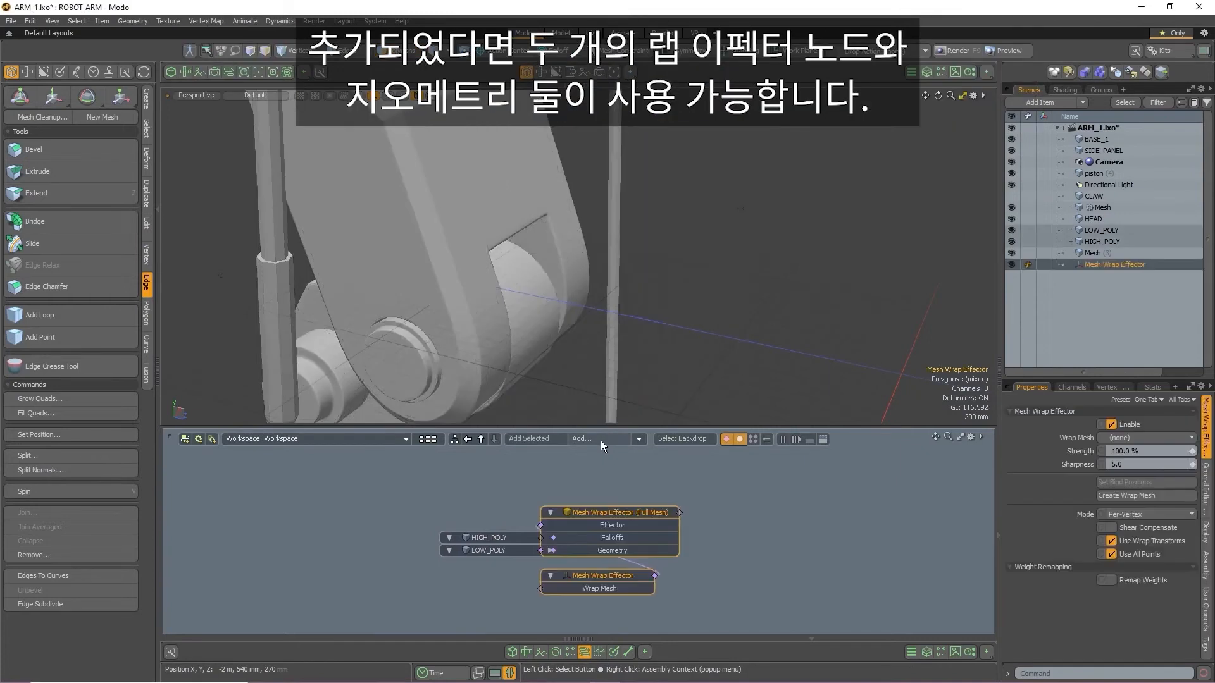
left_click_drag(607, 508, 759, 508)
left_click(607, 611)
left_click_drag(741, 575, 601, 486)
- Reroute LOW_POLY from the Geometry input to the effector's Wrap Mesh input and separate the two mesh nodes
left_click_drag(572, 547, 632, 548)
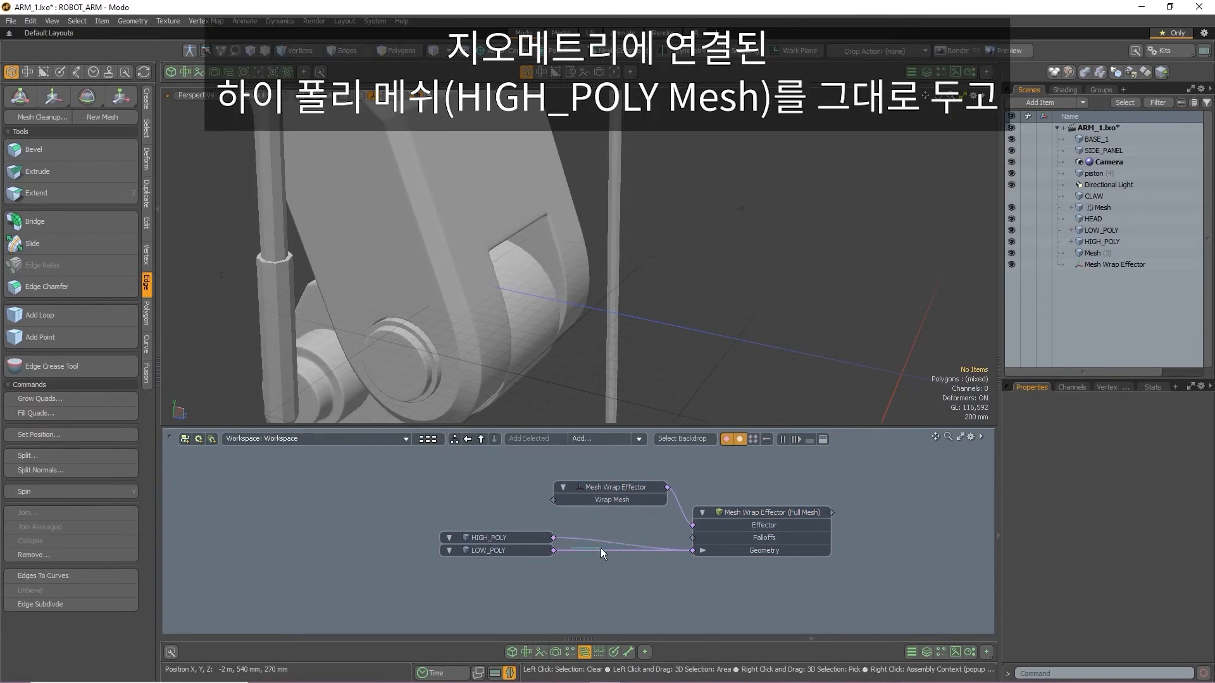
left_click_drag(598, 550, 553, 499)
left_click_drag(521, 553, 475, 564)
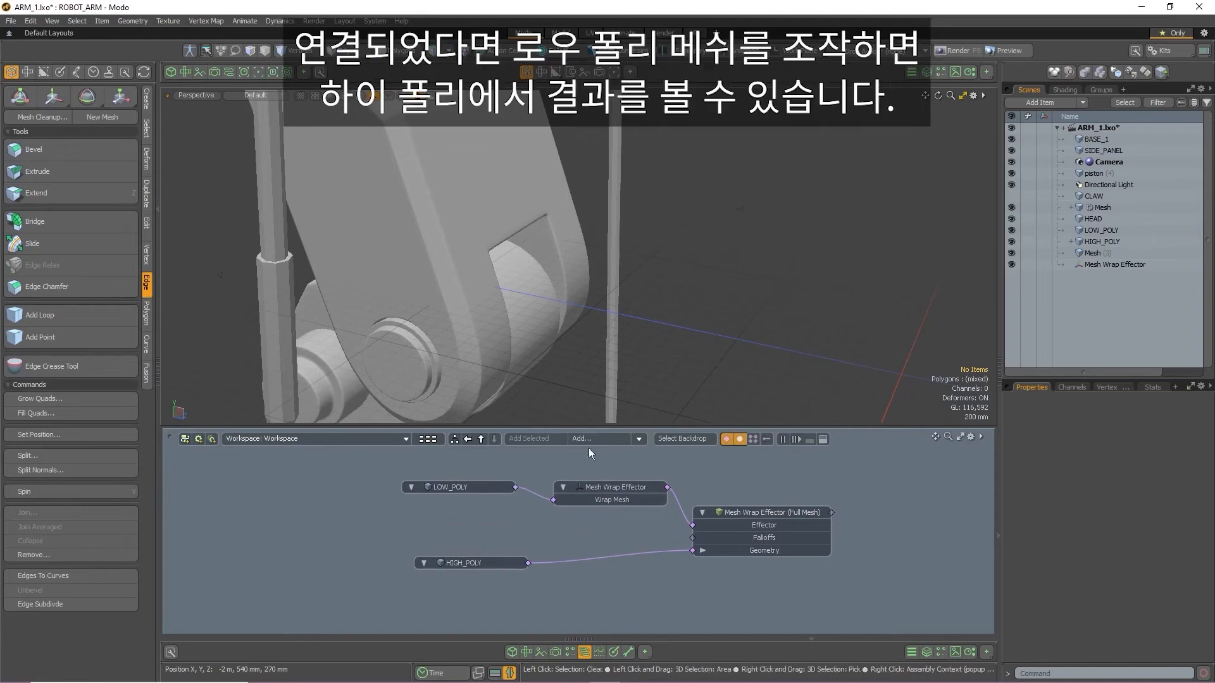
- Select an edge loop on the LOW_POLY rod and move it along Z to an offset of 1.82 m
left_click_drag(696, 314, 658, 309, "alt")
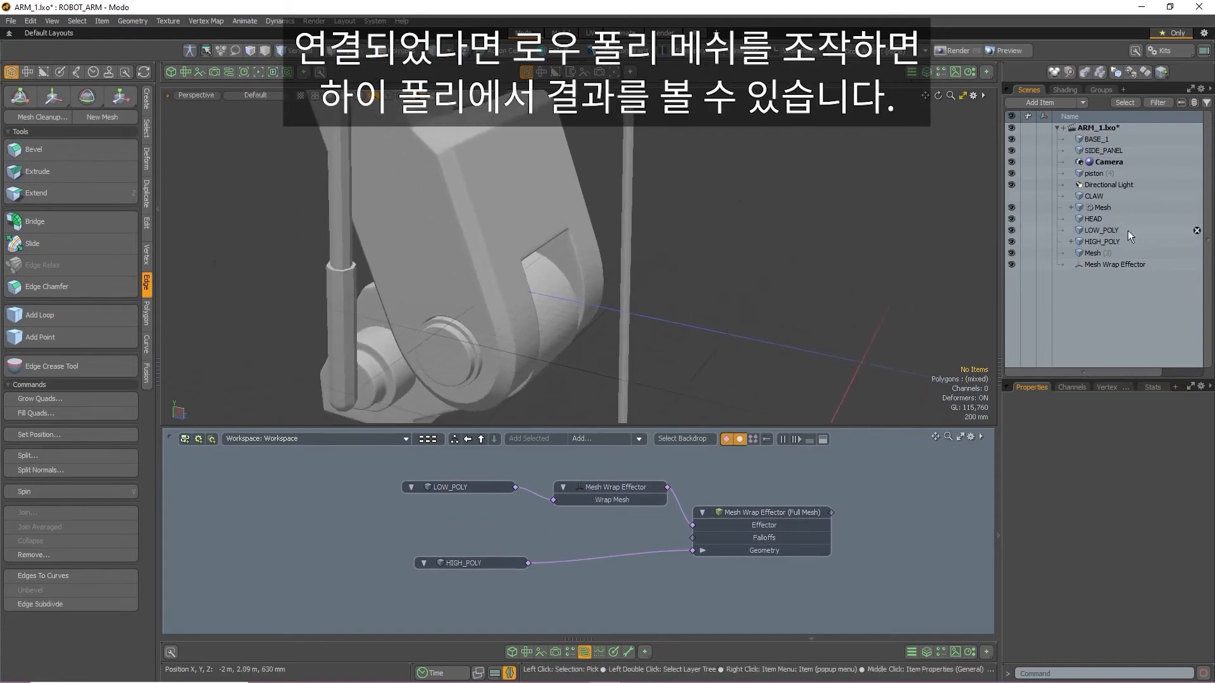
left_click(1127, 231)
key("2")
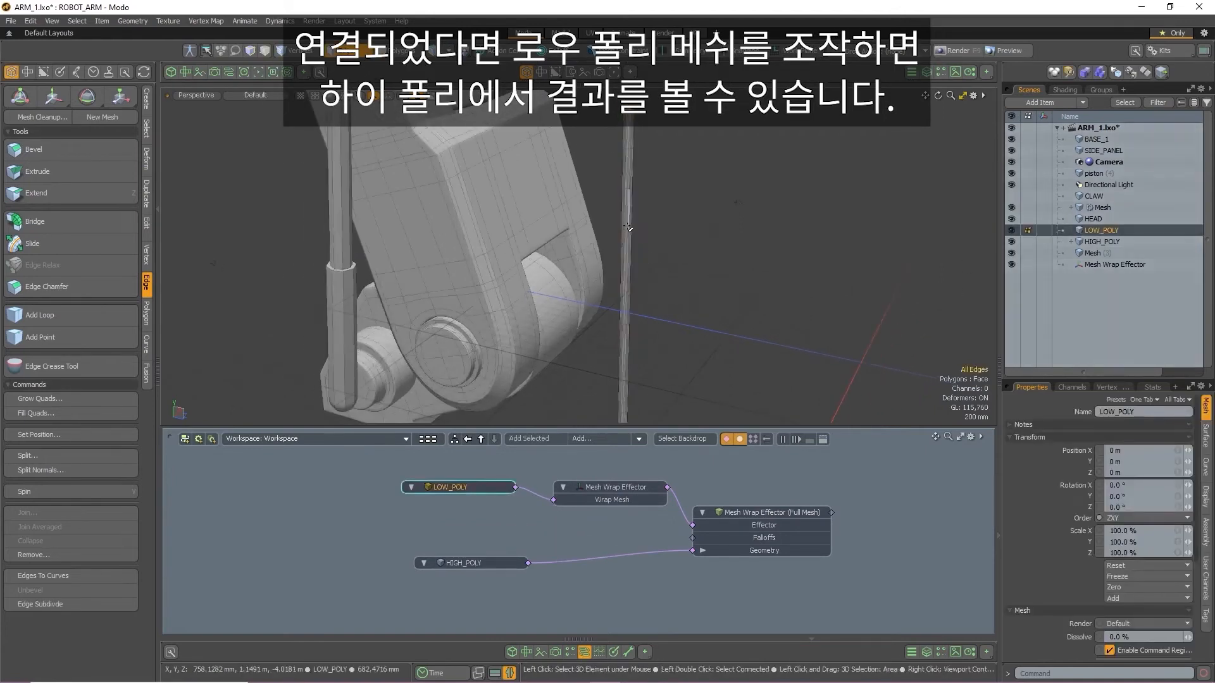
left_click_drag(718, 301, 712, 310, "alt")
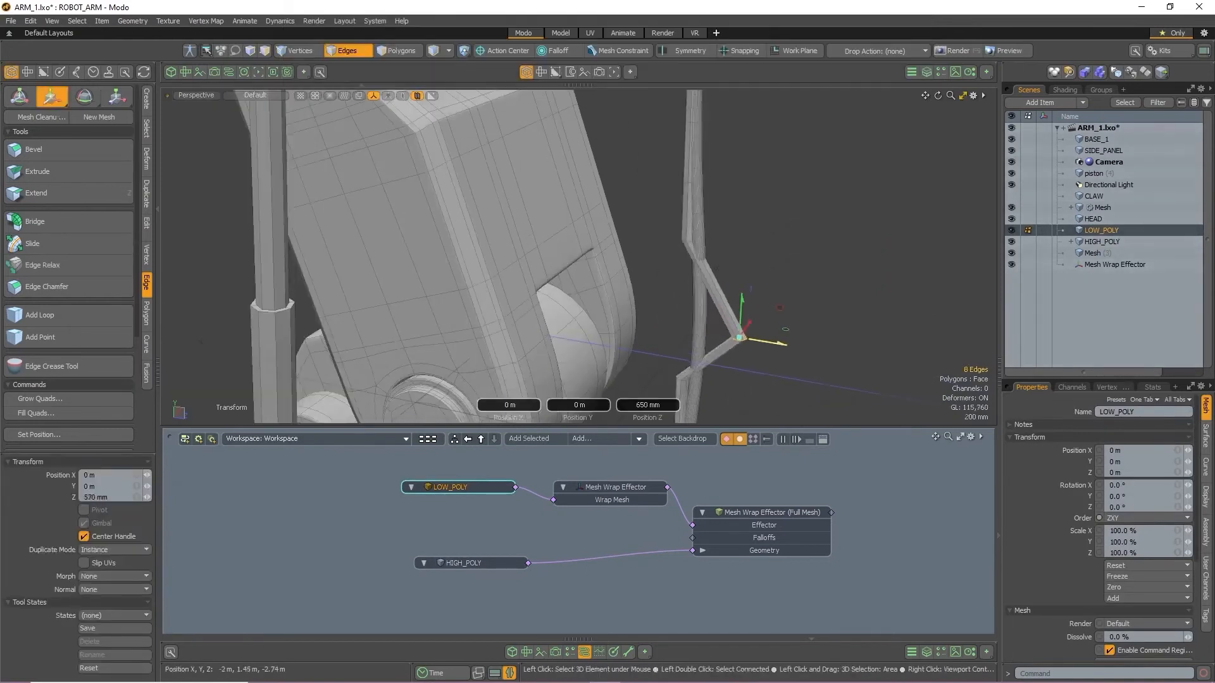
left_click_drag(782, 344, 890, 358)
left_click_drag(889, 359, 737, 293, "alt")
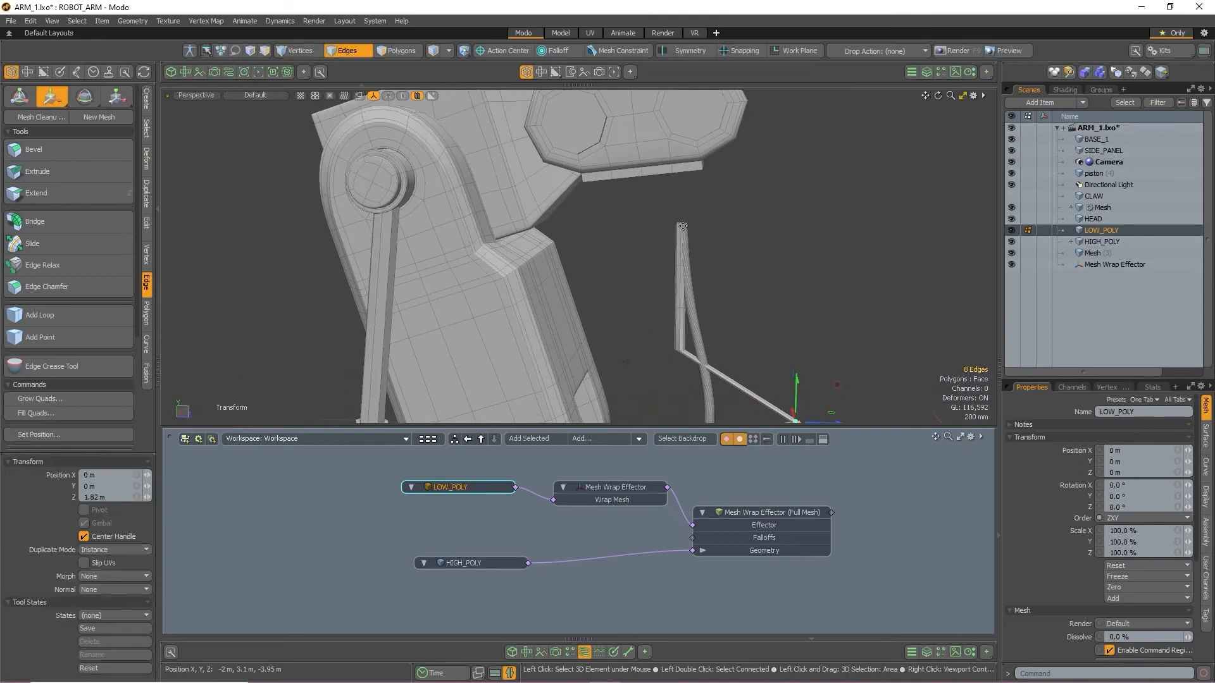
- Select another edge loop on the LOW_POLY rod and move it along Z to an offset of -3.72 m
key("q")
scroll(681, 224, "up", 3)
double_click(672, 306)
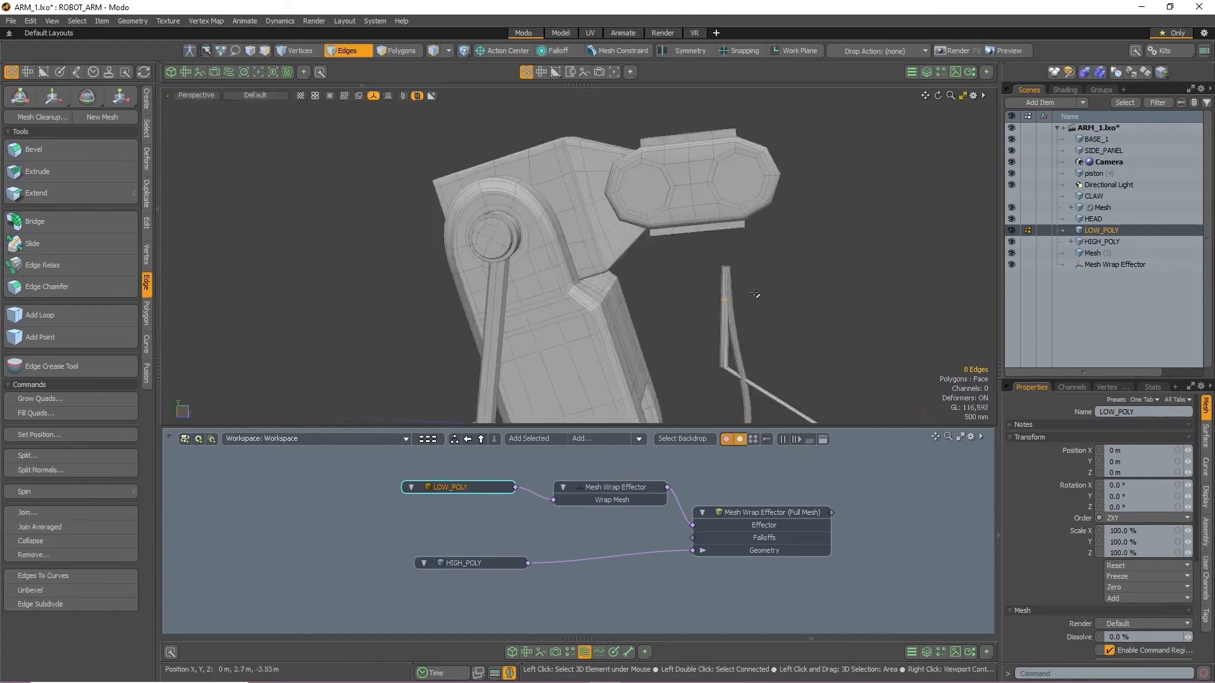
key("w")
left_click_drag(756, 315, 506, 309)
left_click_drag(736, 397, 673, 276, "alt+shift")
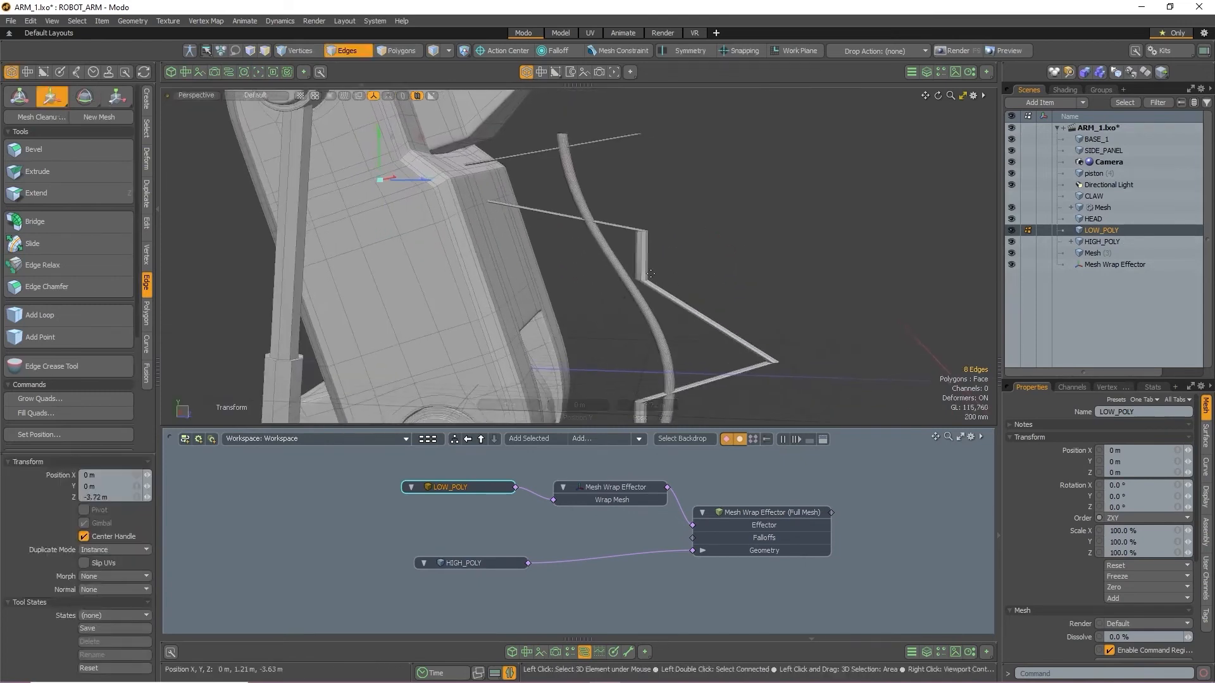
- Select a further edge loop on the zigzag LOW_POLY rod and move it along Z to bend the high-poly cable more
key("q")
scroll(641, 281, "up", 5)
scroll(641, 282, "down", 6)
key("w")
left_click_drag(689, 279, 532, 279)
scroll(579, 256, "down", 5)
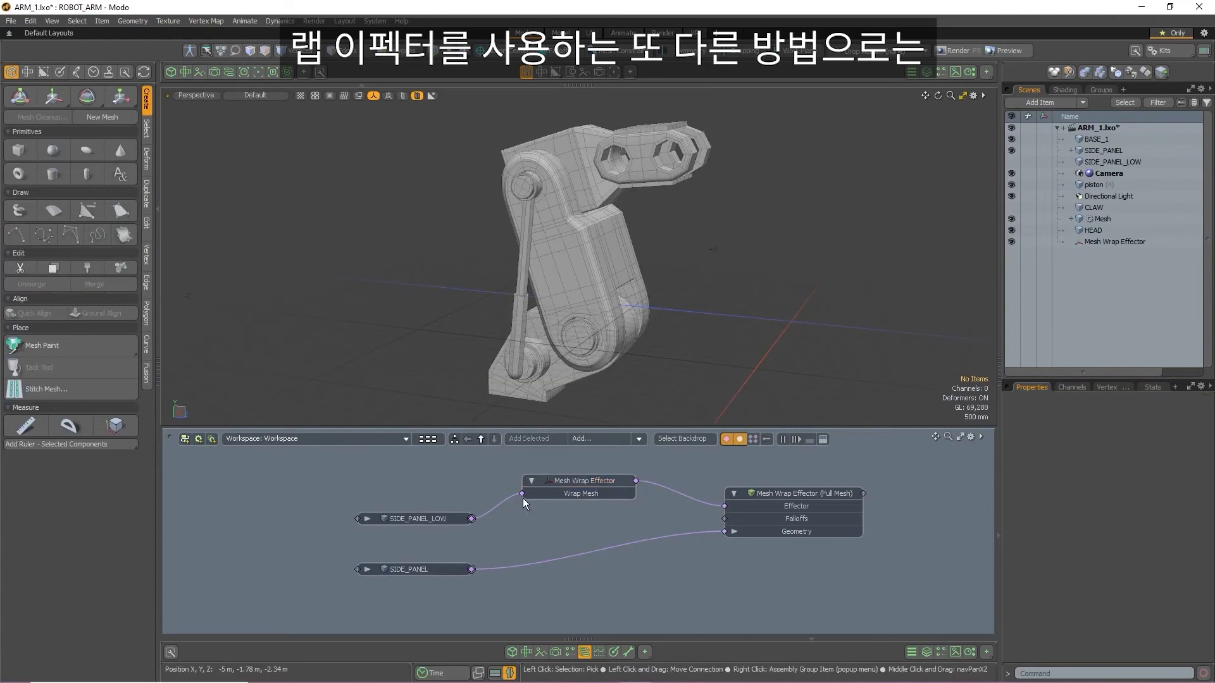
- Disconnect SIDE_PANEL_LOW from the Mesh Wrap Effector and create a wrap mesh with 2 spans in X, Y and Z
left_click_drag(520, 492, 549, 552)
left_click(596, 489)
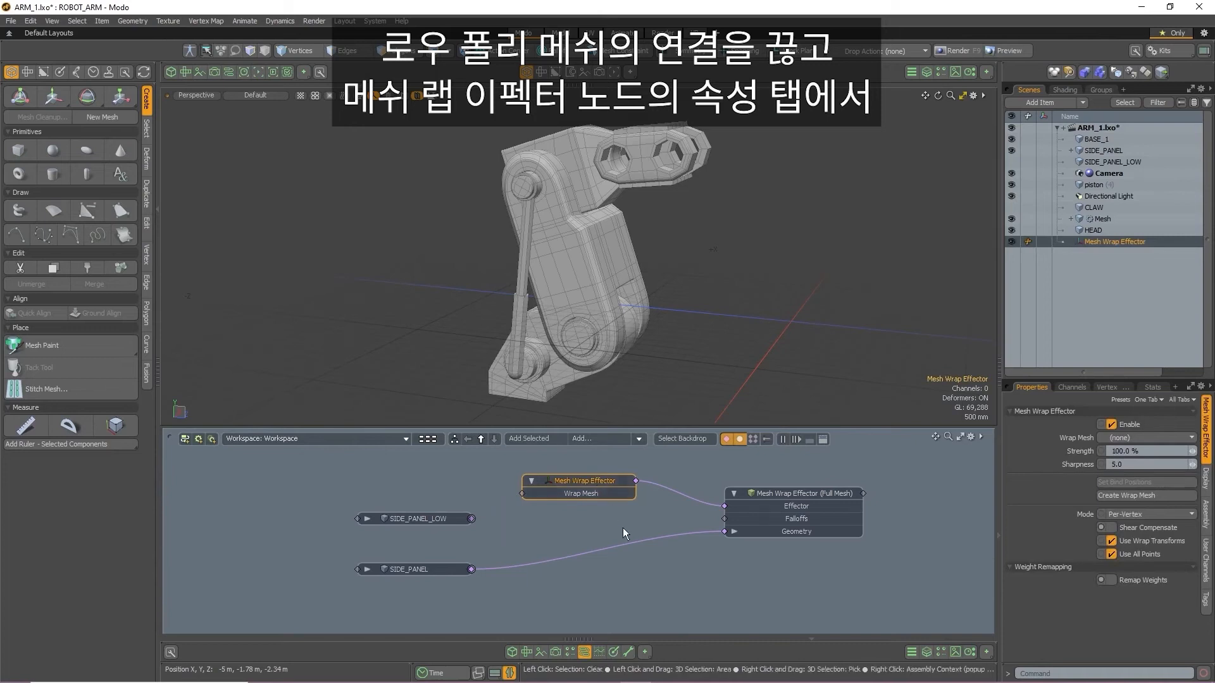
left_click(1129, 495)
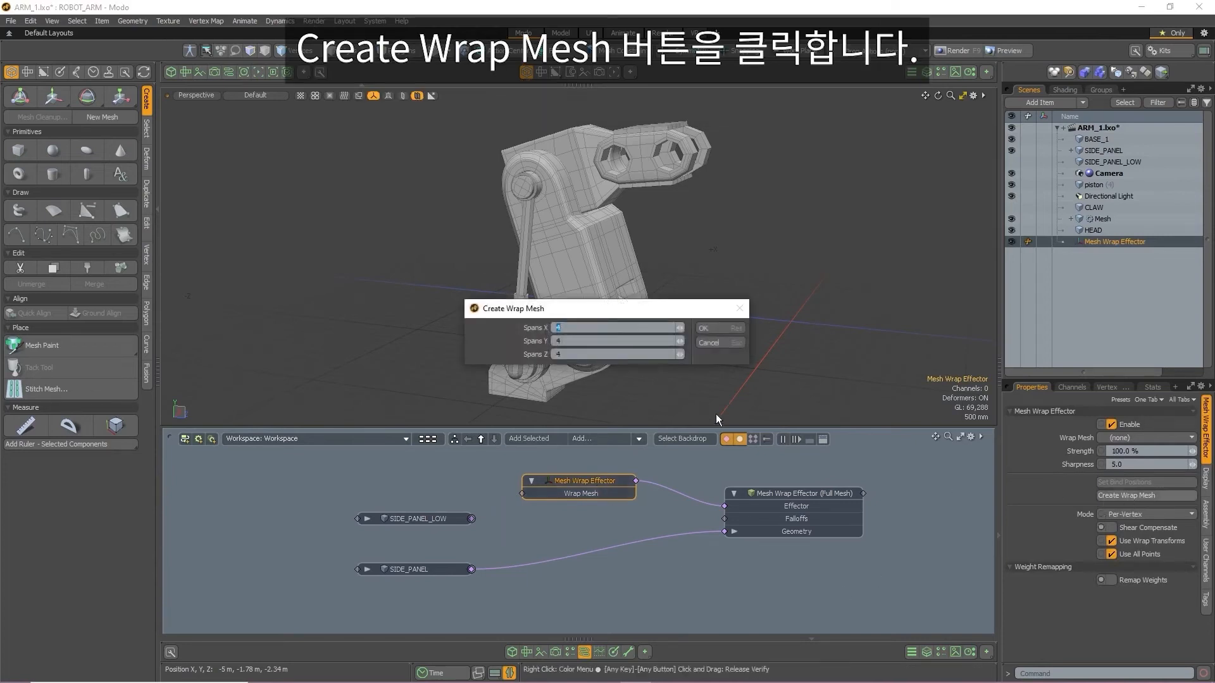
type("2")
key("Tab")
type("2")
key("Tab")
type("2")
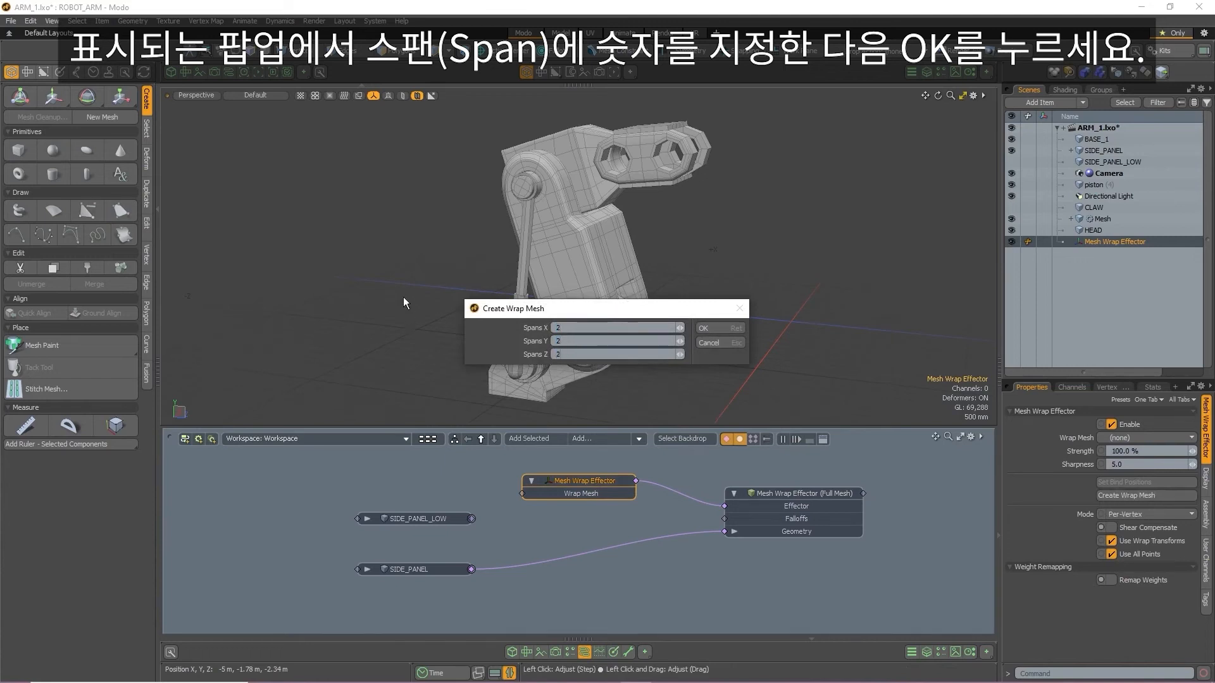
left_click(720, 332)
- Select the middle vertex on the side of the wrap cage and move it inward along X to deform the side panel
left_click_drag(696, 286, 637, 295, "alt")
scroll(637, 297, "up", 1)
key("2")
double_click(563, 274)
key("w")
left_click_drag(599, 271, 609, 270)
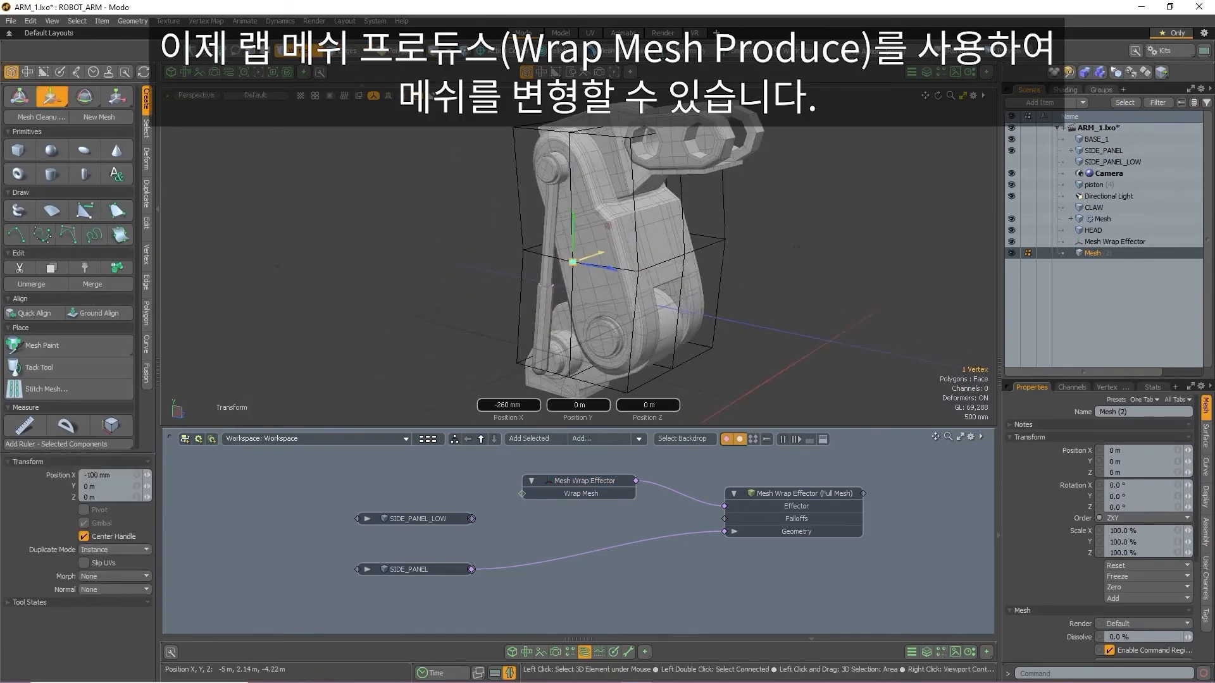
left_click_drag(601, 252, 622, 245)
left_click_drag(759, 259, 603, 262, "alt")
key("q")
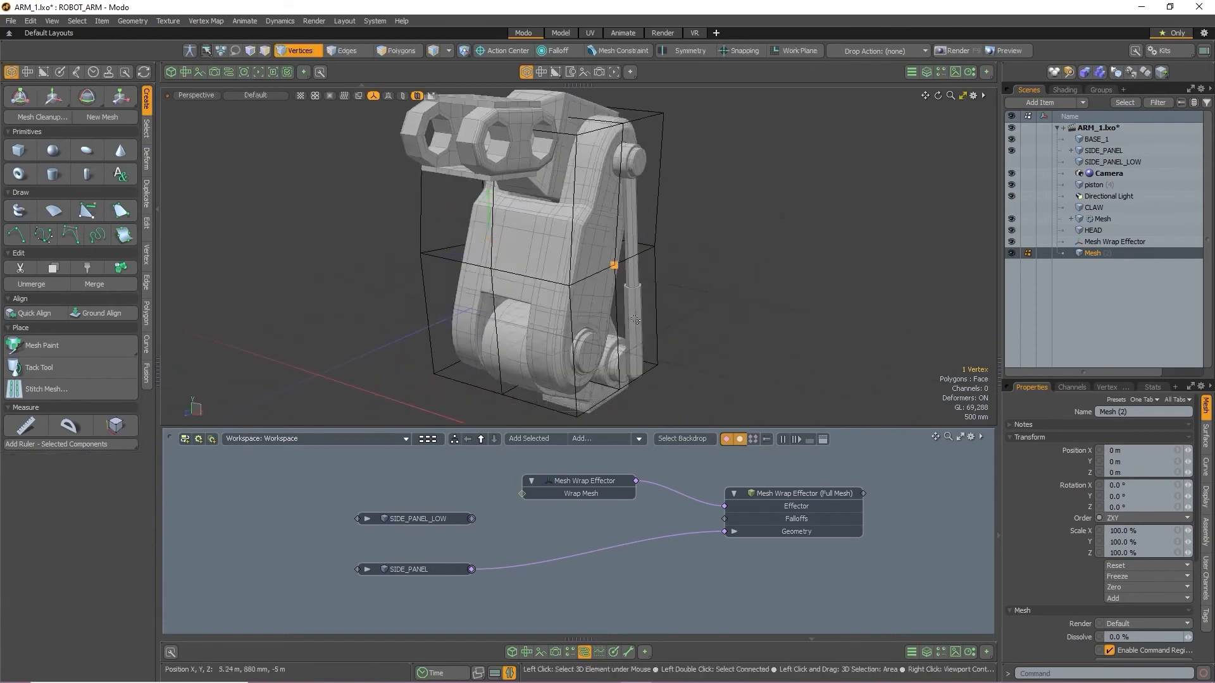
key("w")
- Enable Remap Weights on the Mesh Wrap Effector and shift the upper key of its Remapping curve
left_click(578, 480)
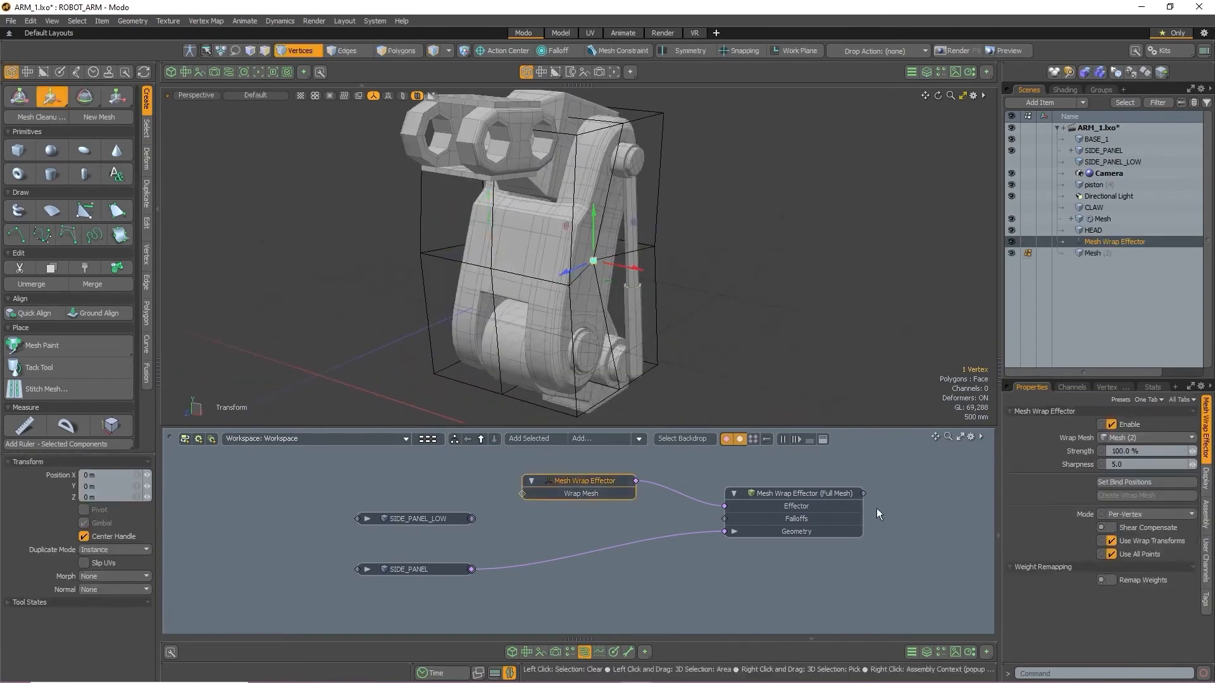
left_click(1111, 579)
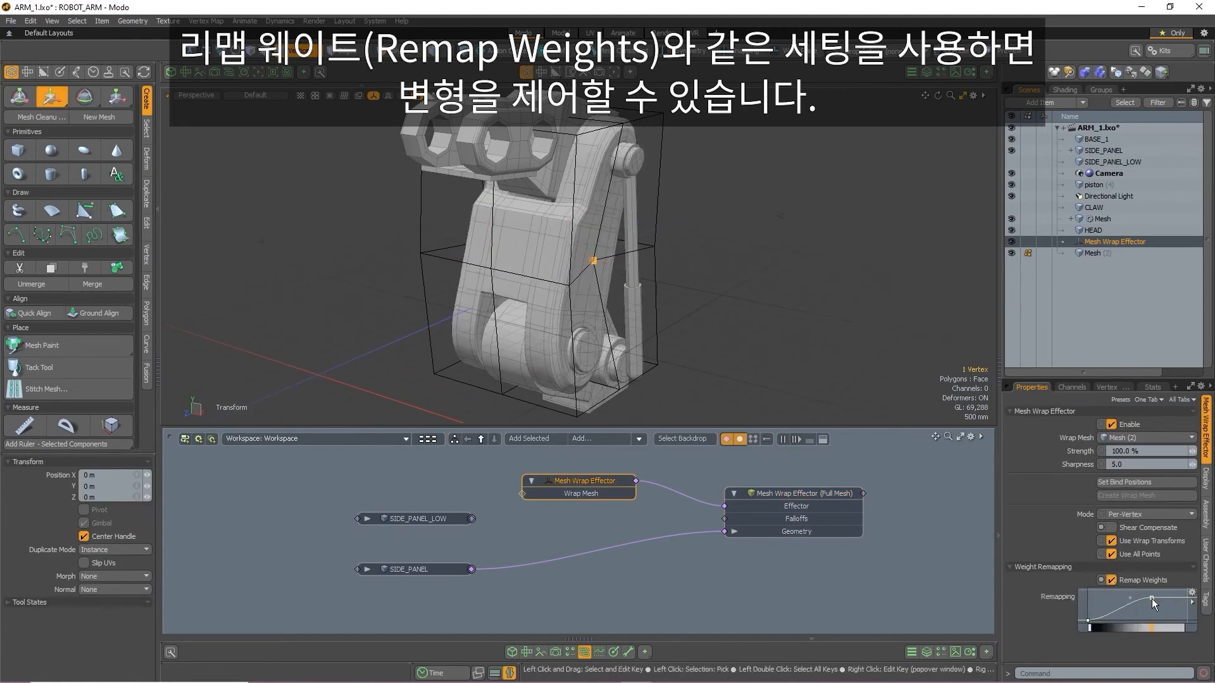
mouse_move(1151, 598)
left_mouse_down()
mouse_move(1149, 624)
mouse_move(1104, 601)
mouse_move(1165, 600)
left_mouse_up()
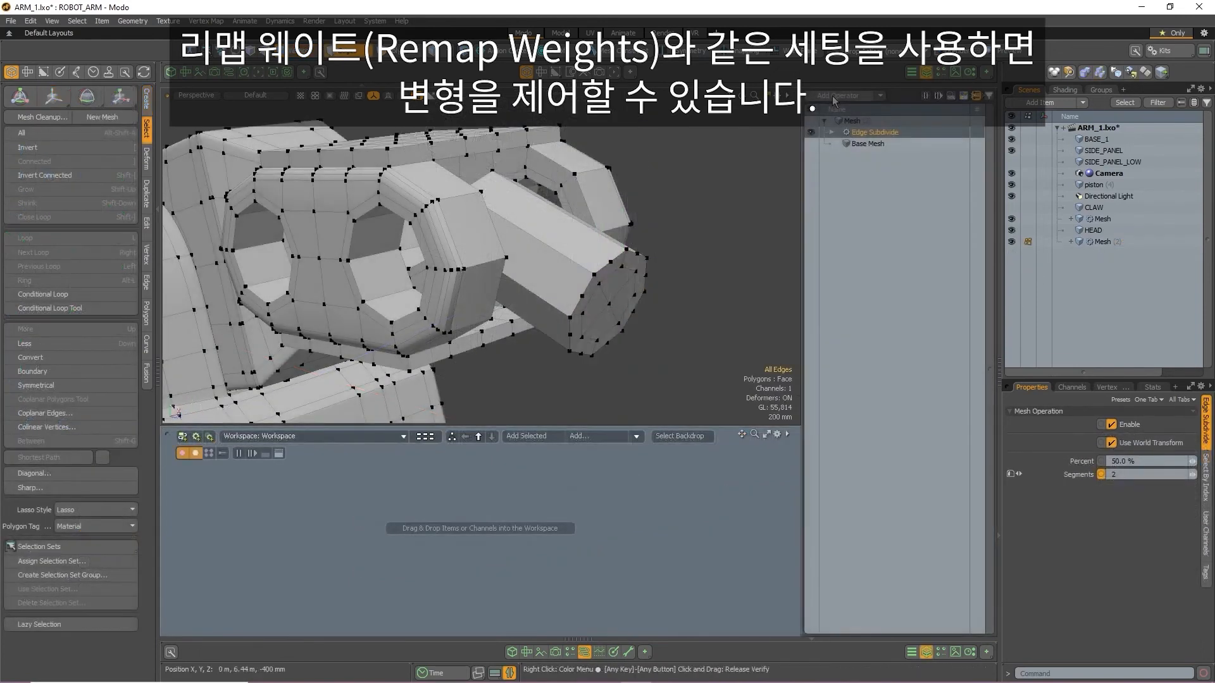
- Set the Edge Subdivide operation's Segments to 5 and add the operation to the schematic workspace
left_click_drag(605, 271, 648, 272, "ctrl+alt")
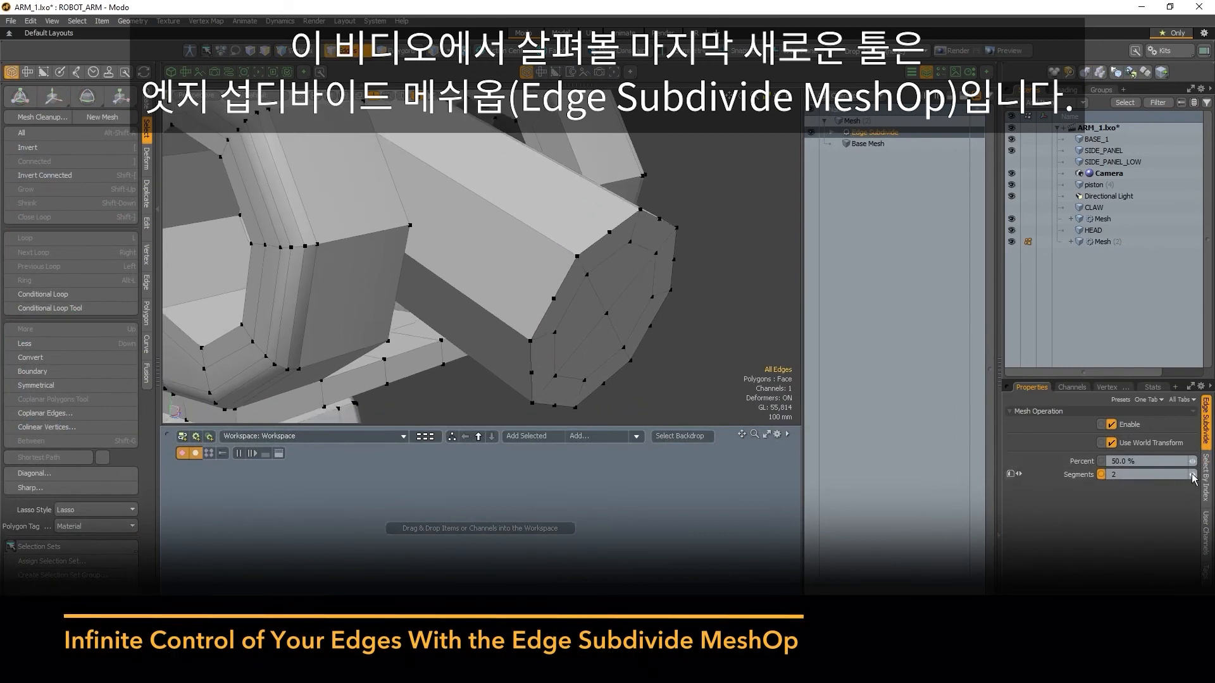
left_click_drag(1192, 473, 1169, 474)
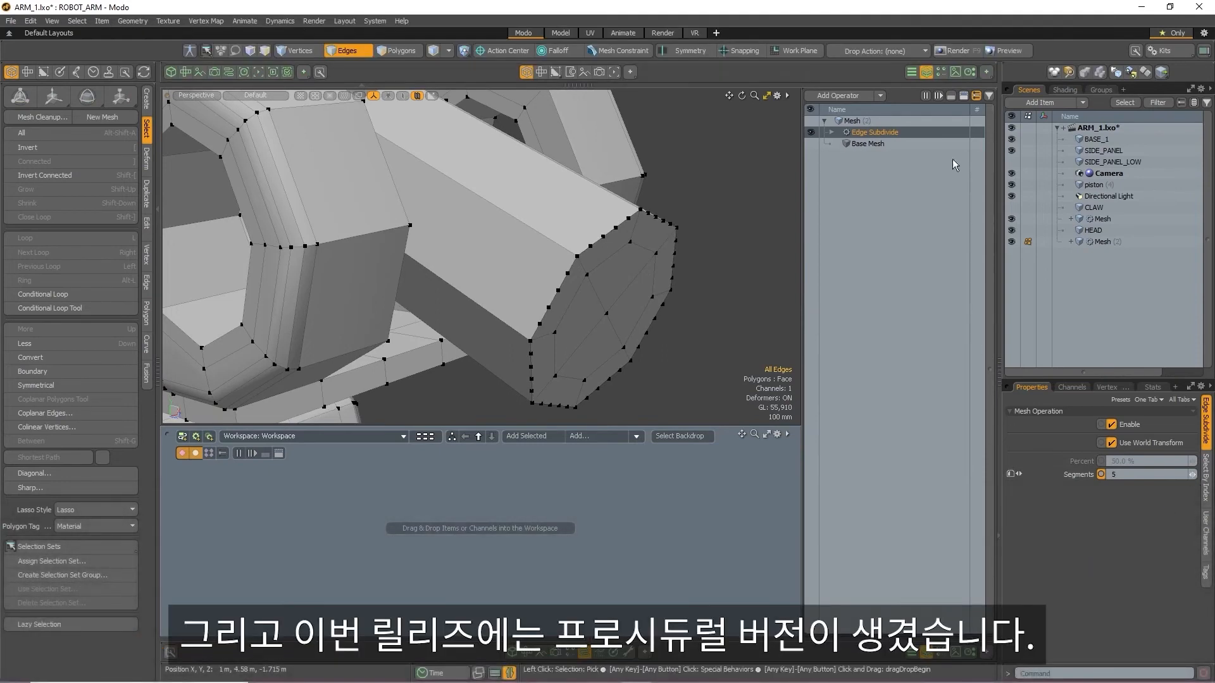
left_click_drag(898, 131, 657, 514)
left_click_drag(575, 519, 577, 521)
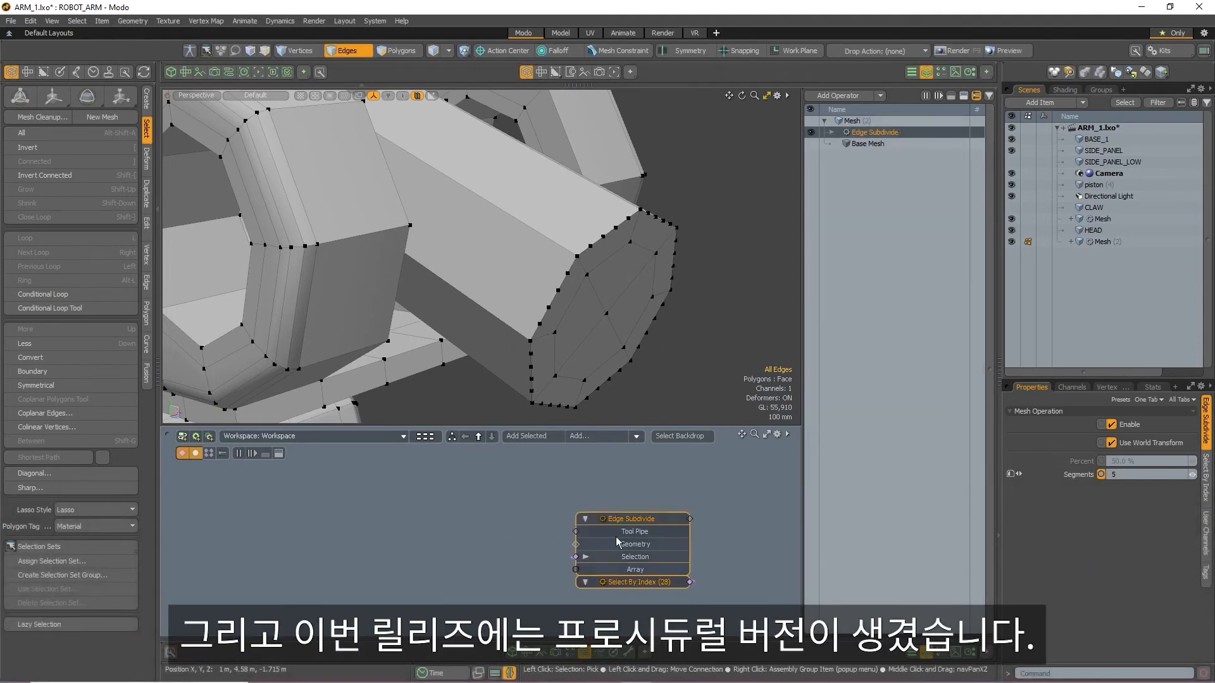
- Add a String to Array node and connect its Array output to Edge Subdivide's Array input
left_click(579, 437)
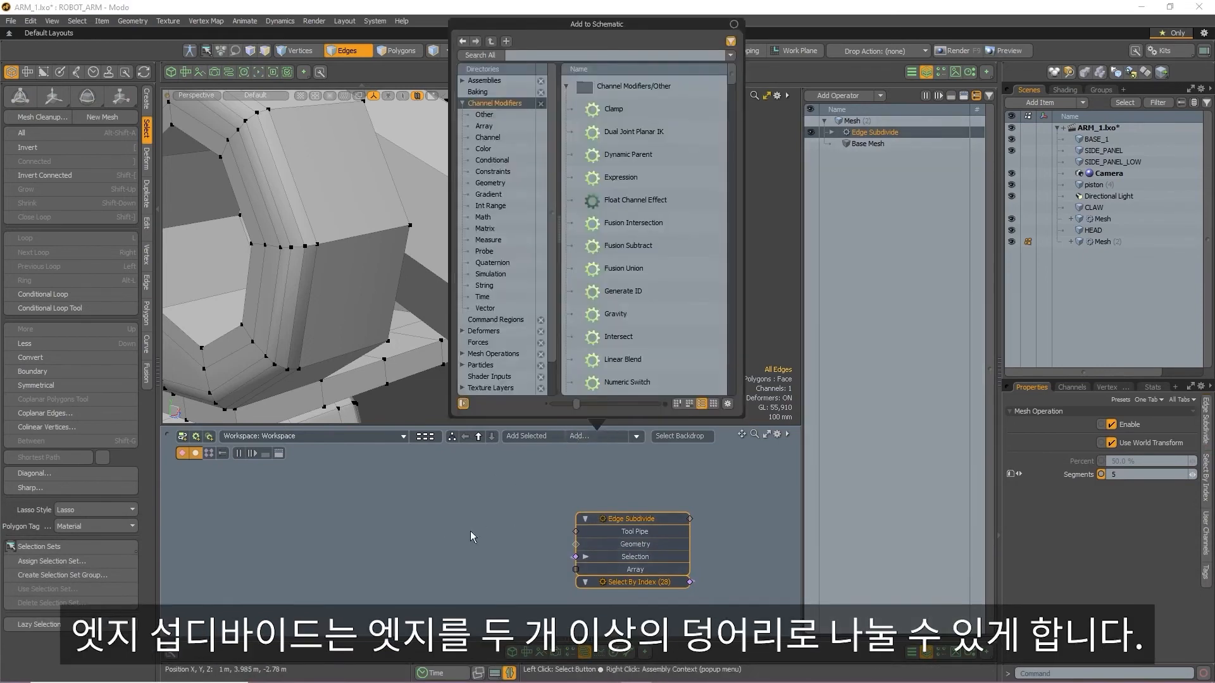
type("strin")
key("Return")
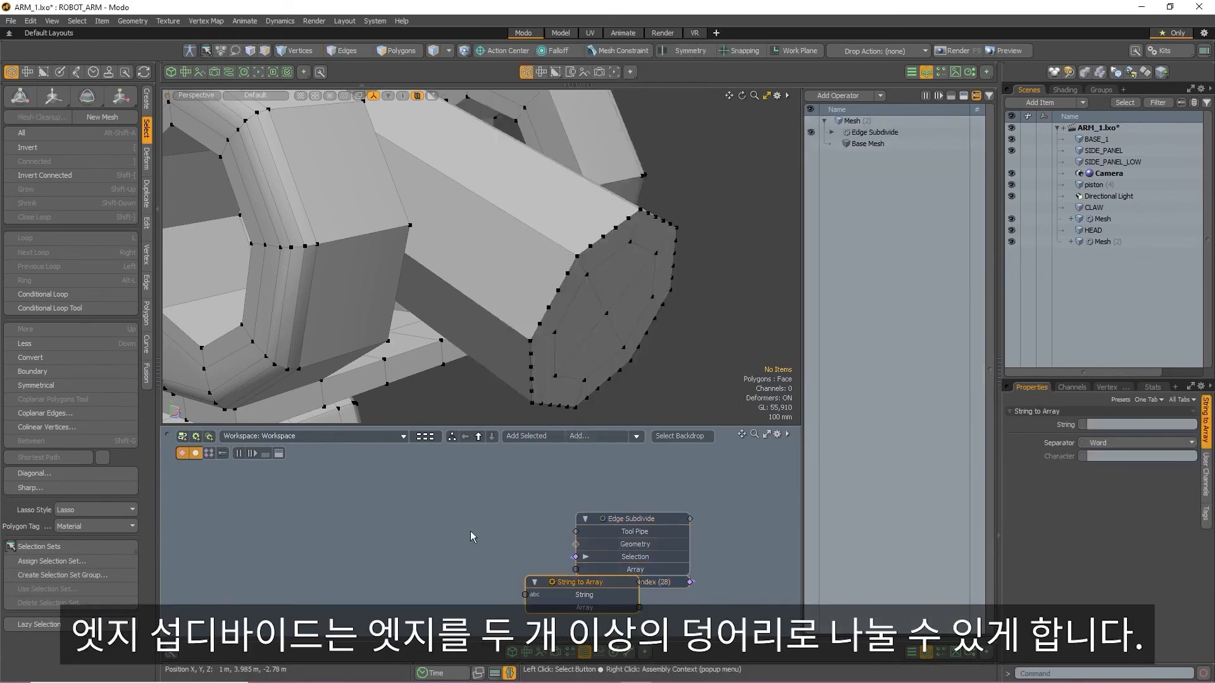
mouse_move(575, 587)
left_mouse_down()
mouse_move(488, 575)
mouse_move(425, 538)
mouse_move(557, 577)
mouse_move(575, 570)
left_mouse_up()
left_click(448, 532)
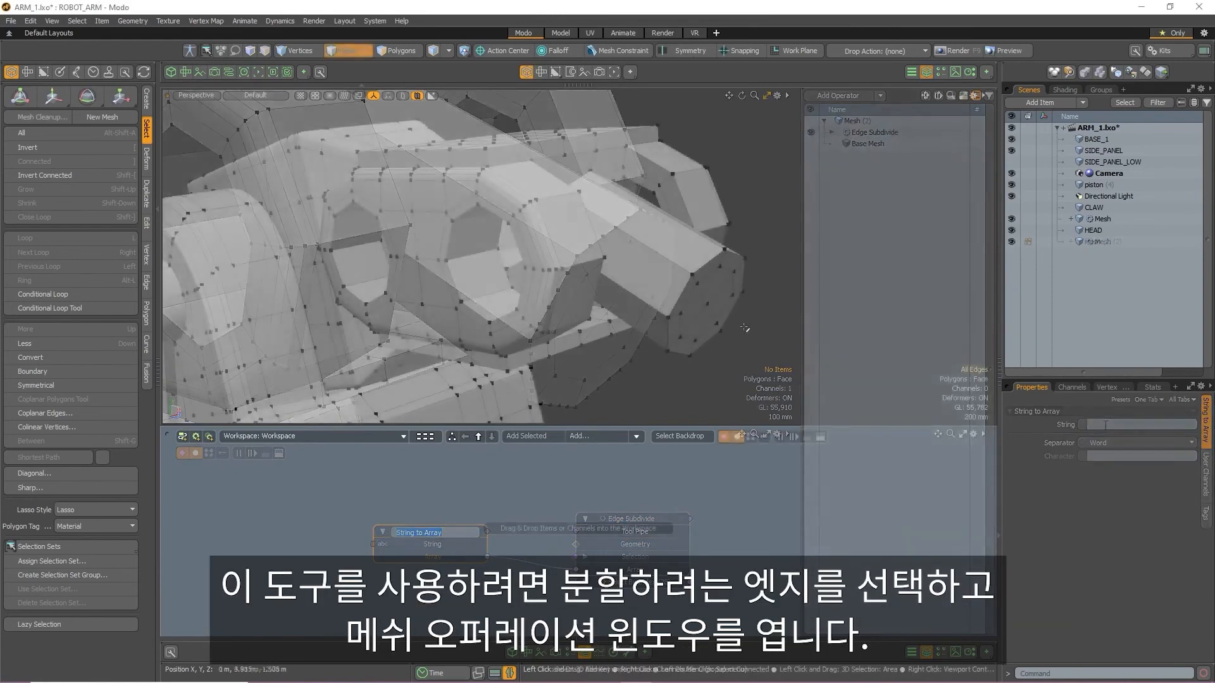
- Select the outer edge loop at the cylinder's end and add an Edge Subdivide mesh operation for it
double_click(705, 268)
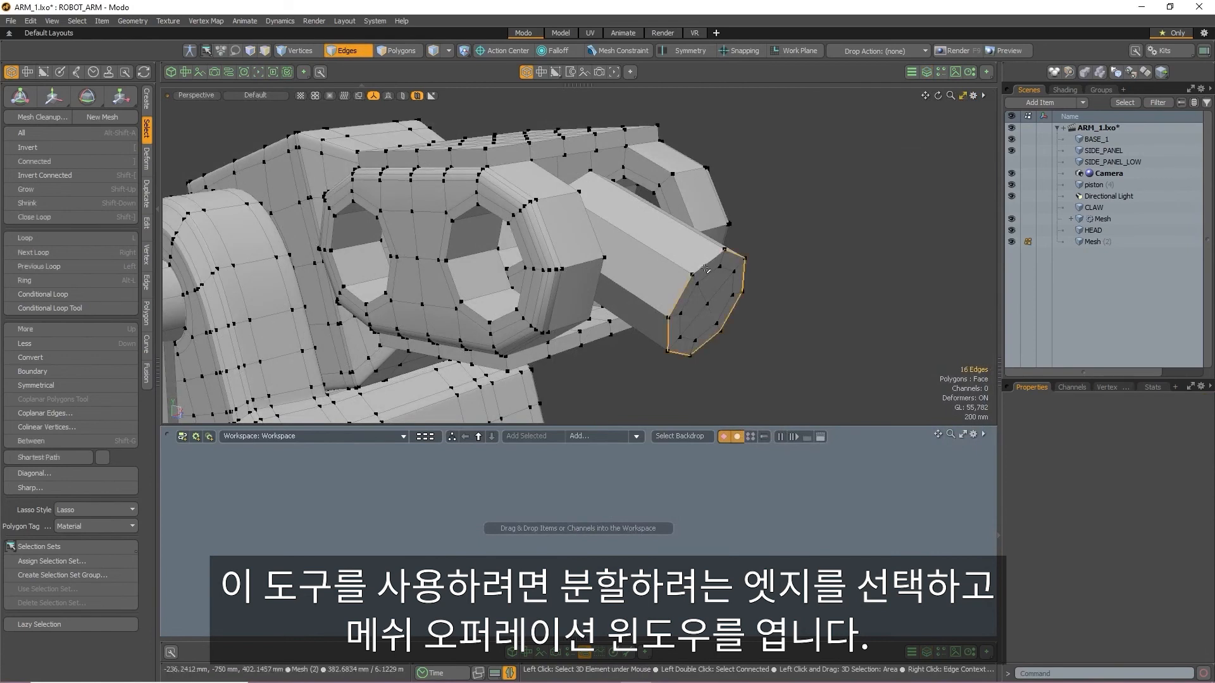
left_click(926, 73)
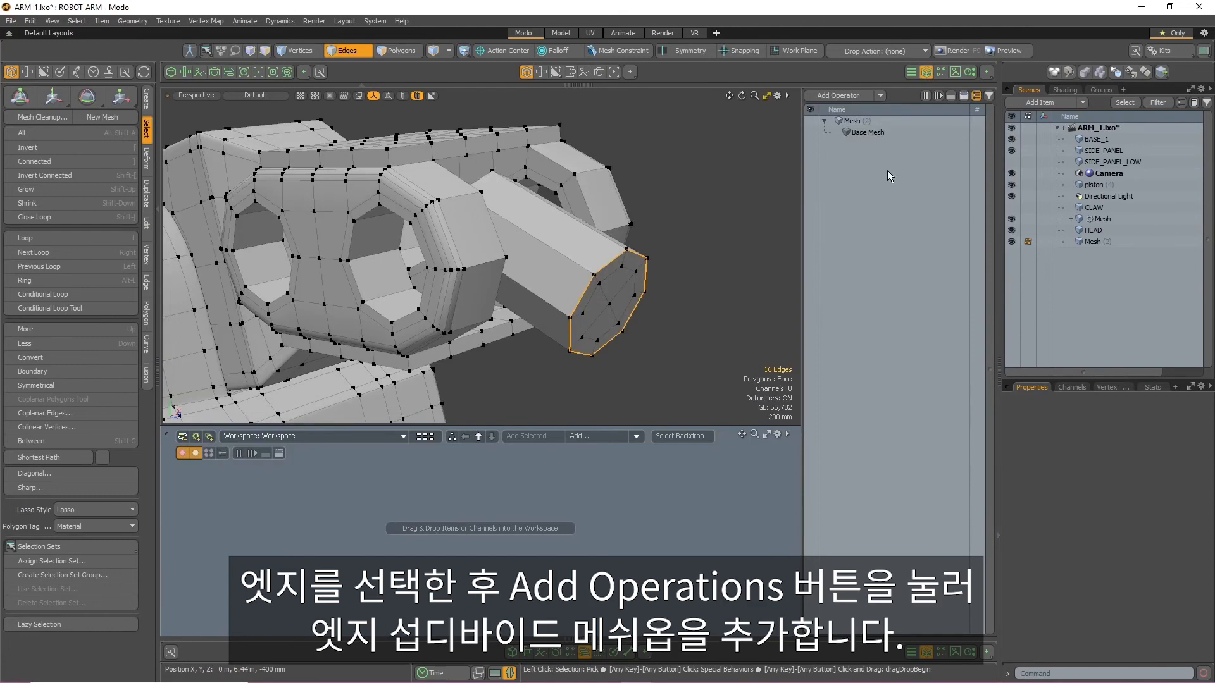
left_click(834, 96)
type("sub")
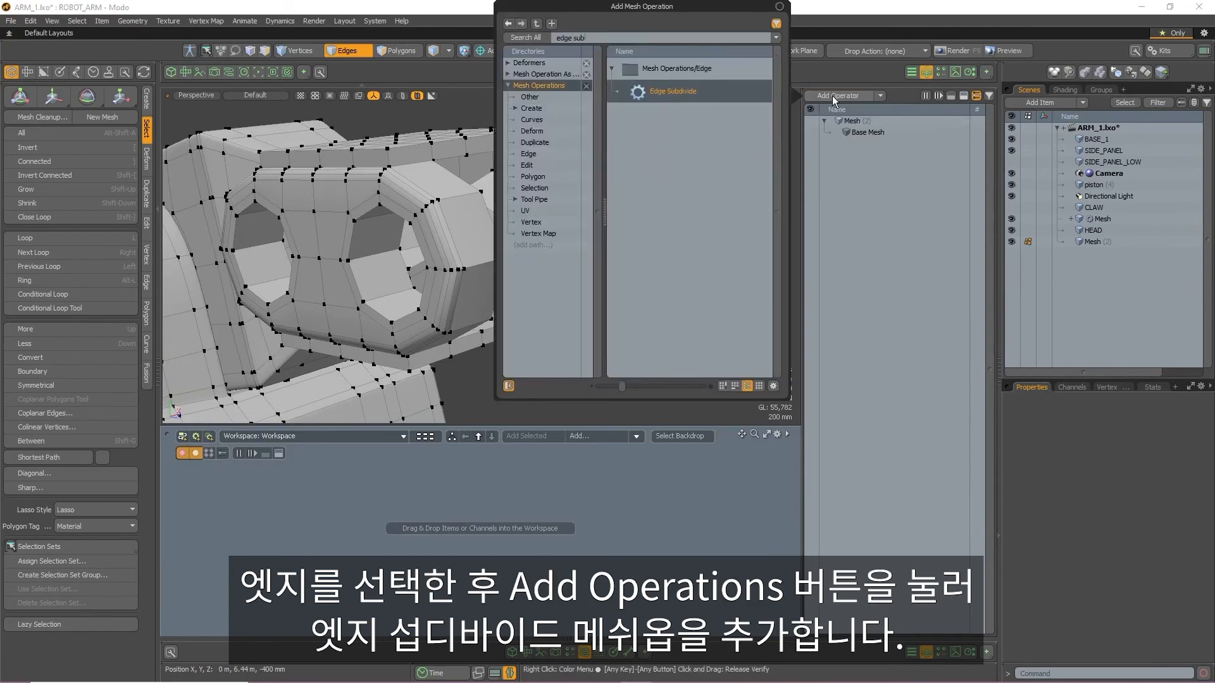
key("Return")
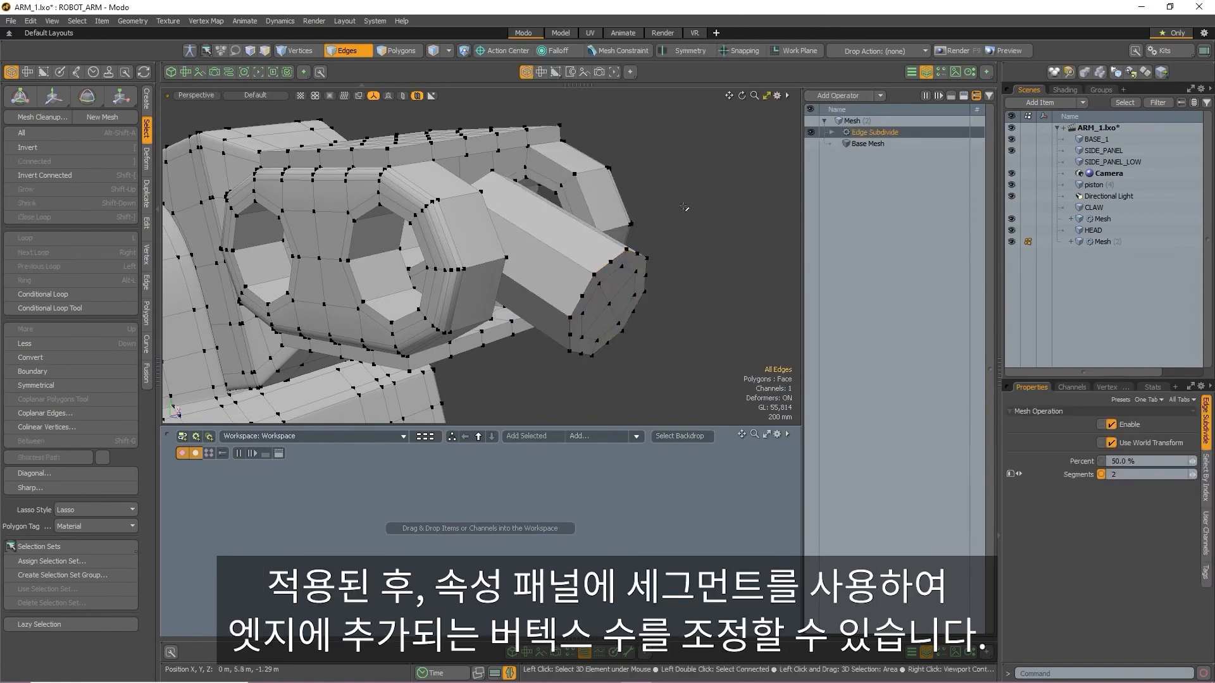
- Set the number of segments of the new Edge Subdivide operation to 5
right_click_drag(604, 269, 666, 291, "alt")
left_click_drag(655, 295, 648, 272, "alt+shift")
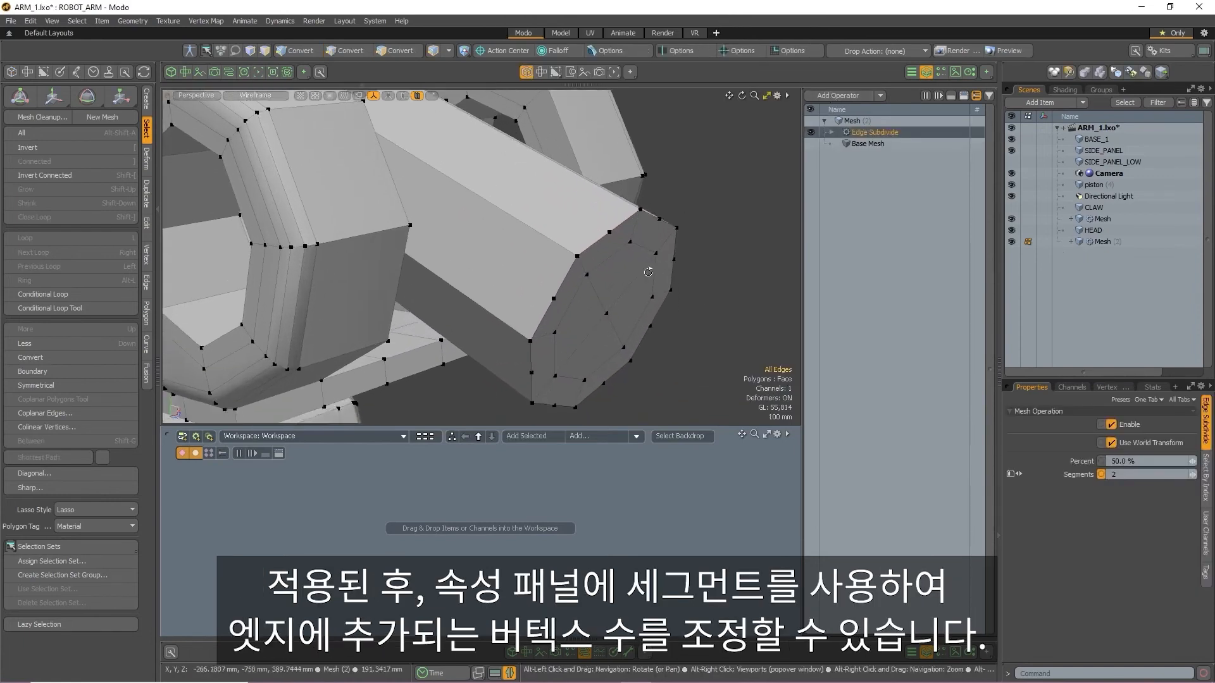
left_click_drag(1192, 477, 1202, 474)
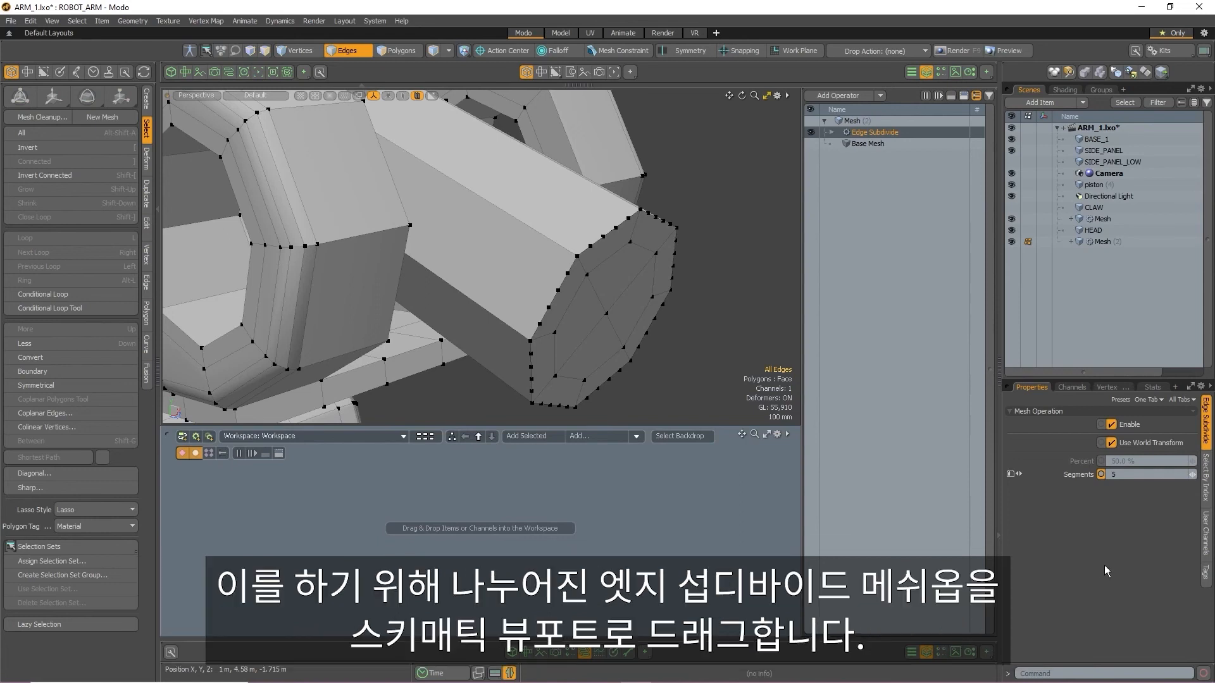
- Place the Edge Subdivide operation in the schematic and add a String to Array node
left_click_drag(898, 130, 576, 518)
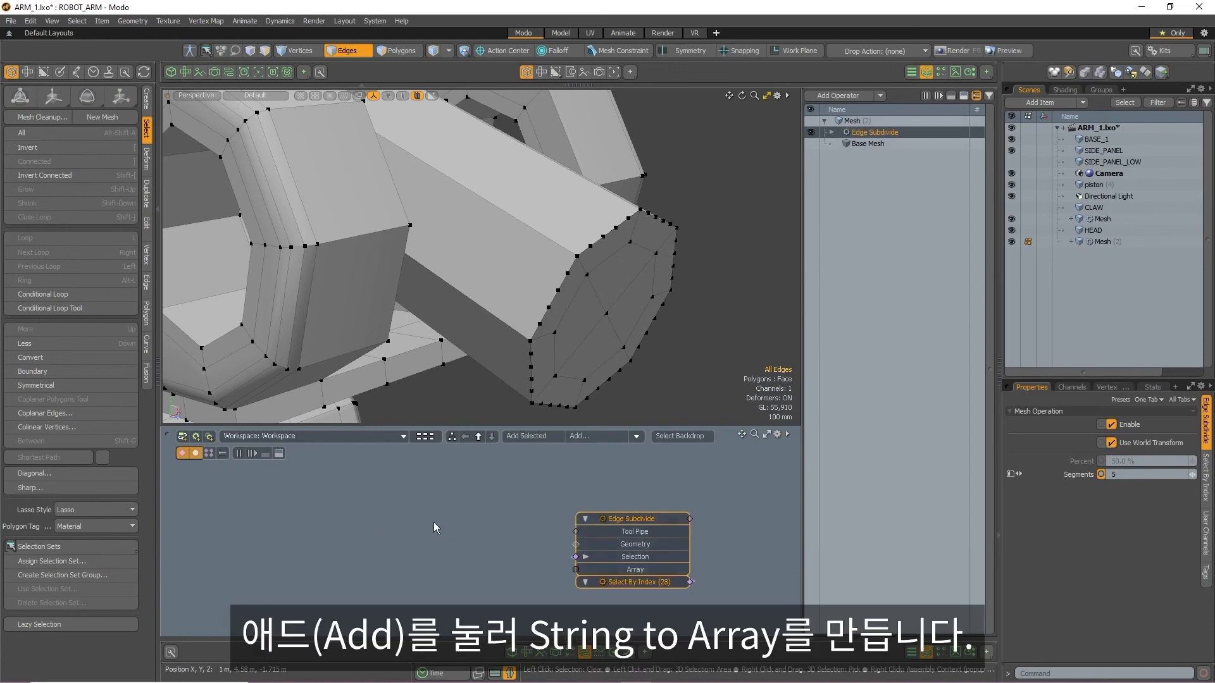
left_click(579, 436)
type("s")
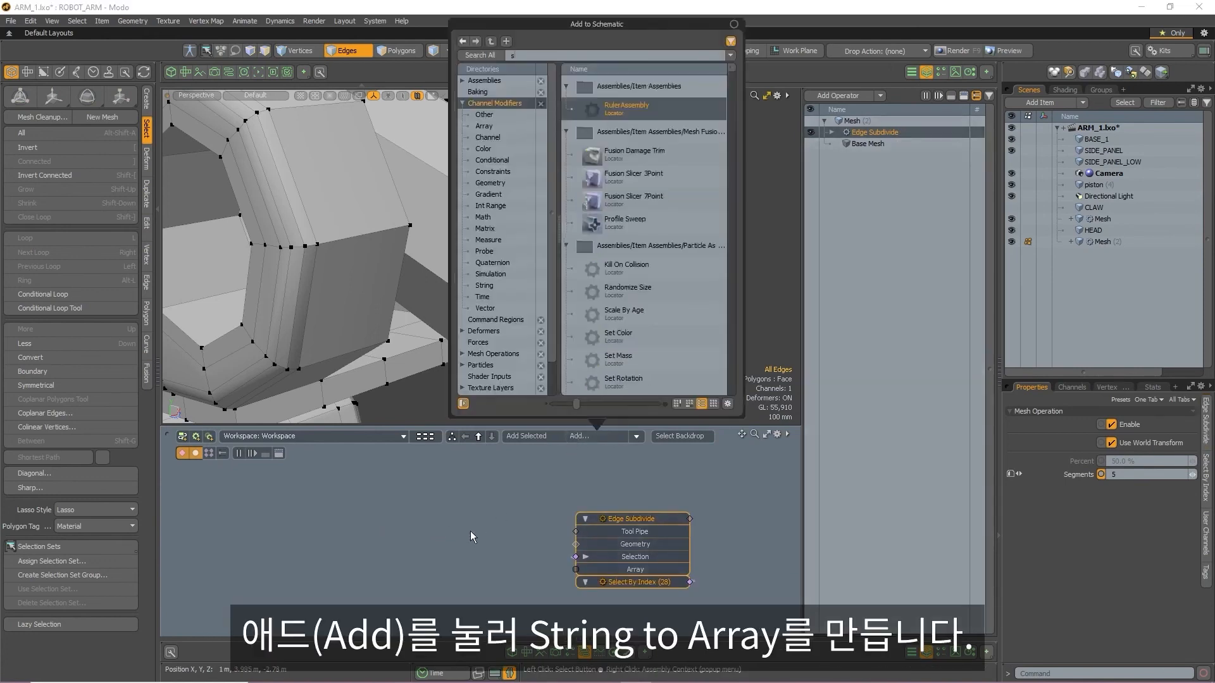
type("trin")
key("Return")
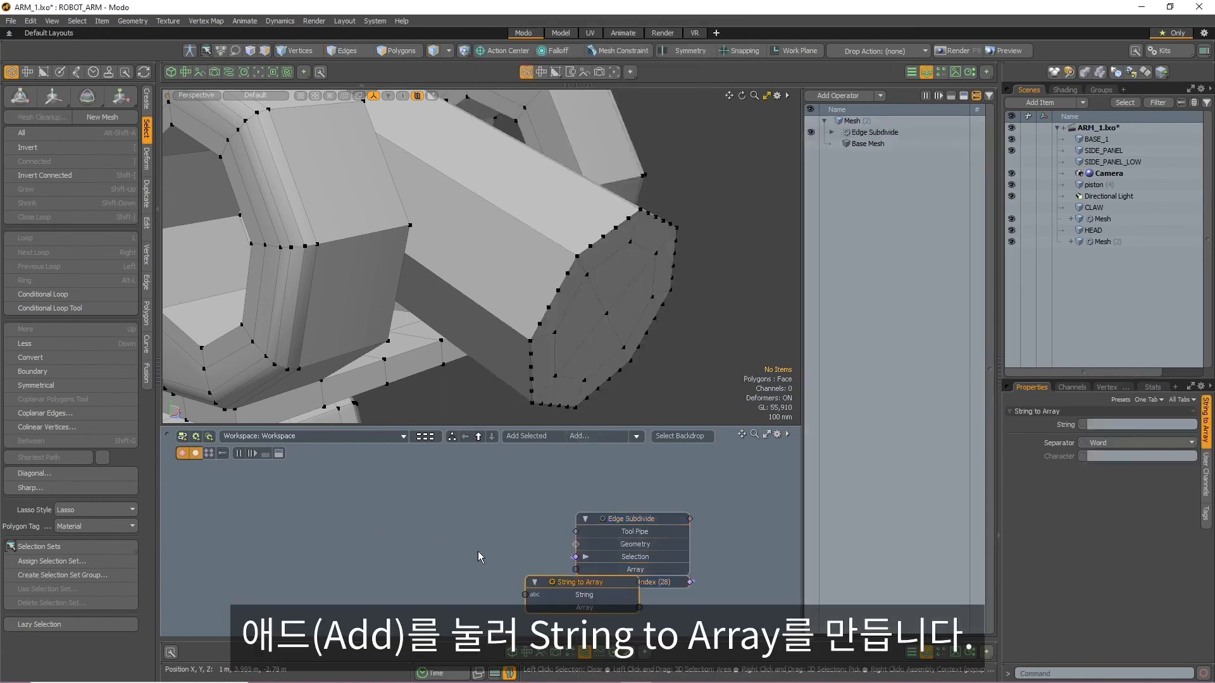
- Connect String to Array's Array output to Edge Subdivide's Array input and enter 0.01 as its String value
left_click_drag(576, 587, 424, 538)
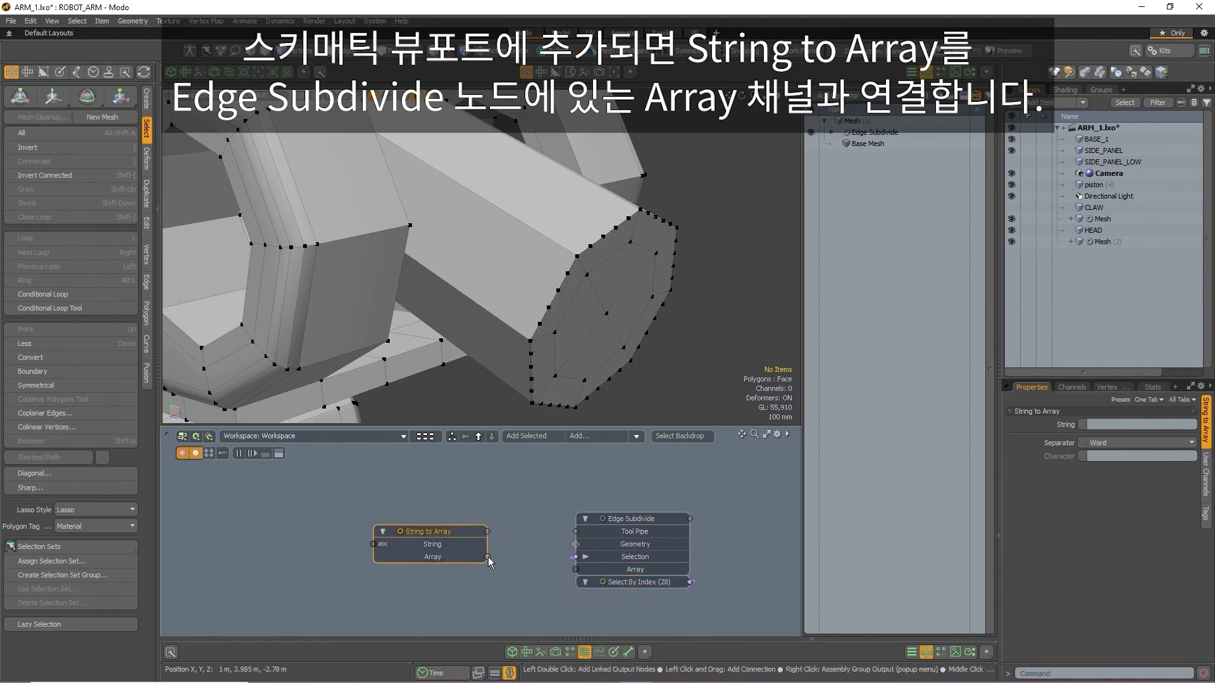
left_click_drag(488, 557, 576, 570)
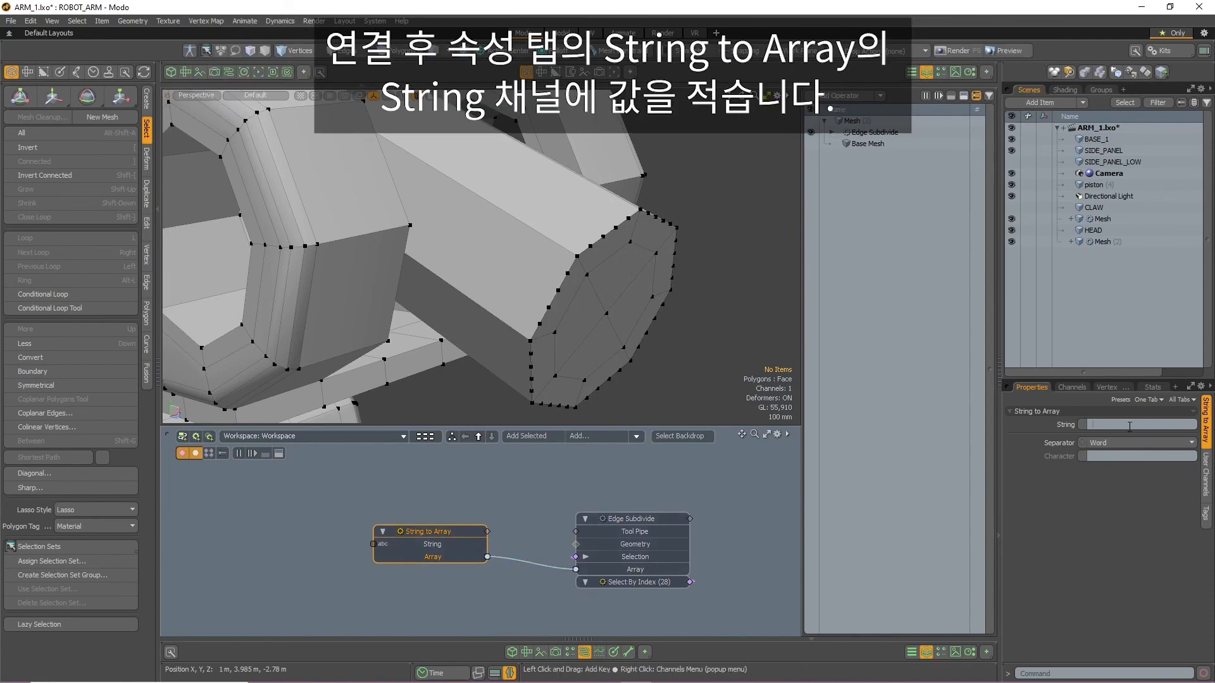
key("BackSpace")
key("BackSpace")
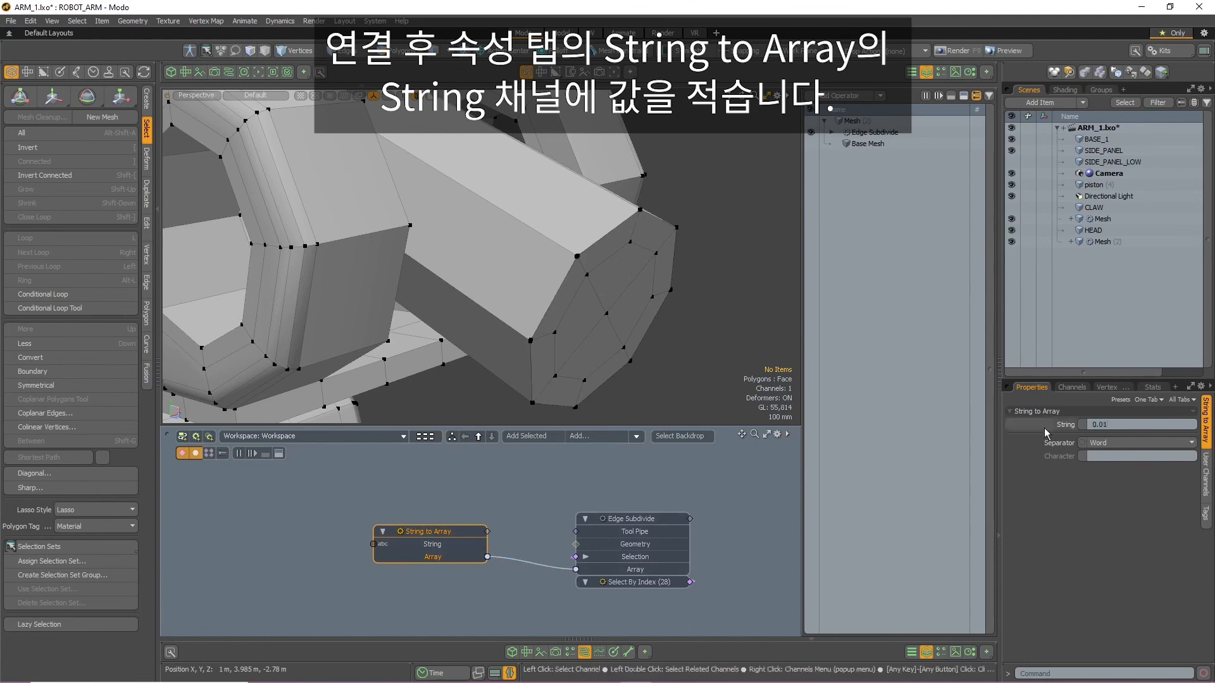
key("Return")
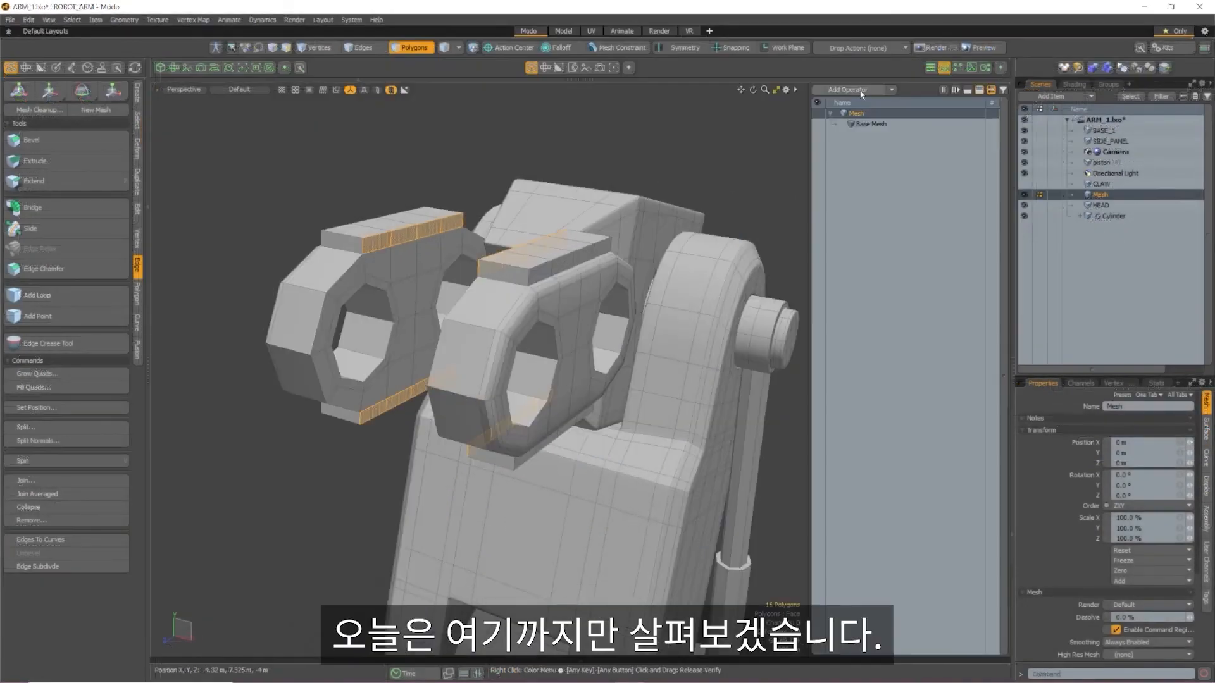
- Add a Bridge mesh operation for the selected polygons between the two head plates and disable Continuous Bridges
left_click(847, 90)
type("bridge")
key("Return")
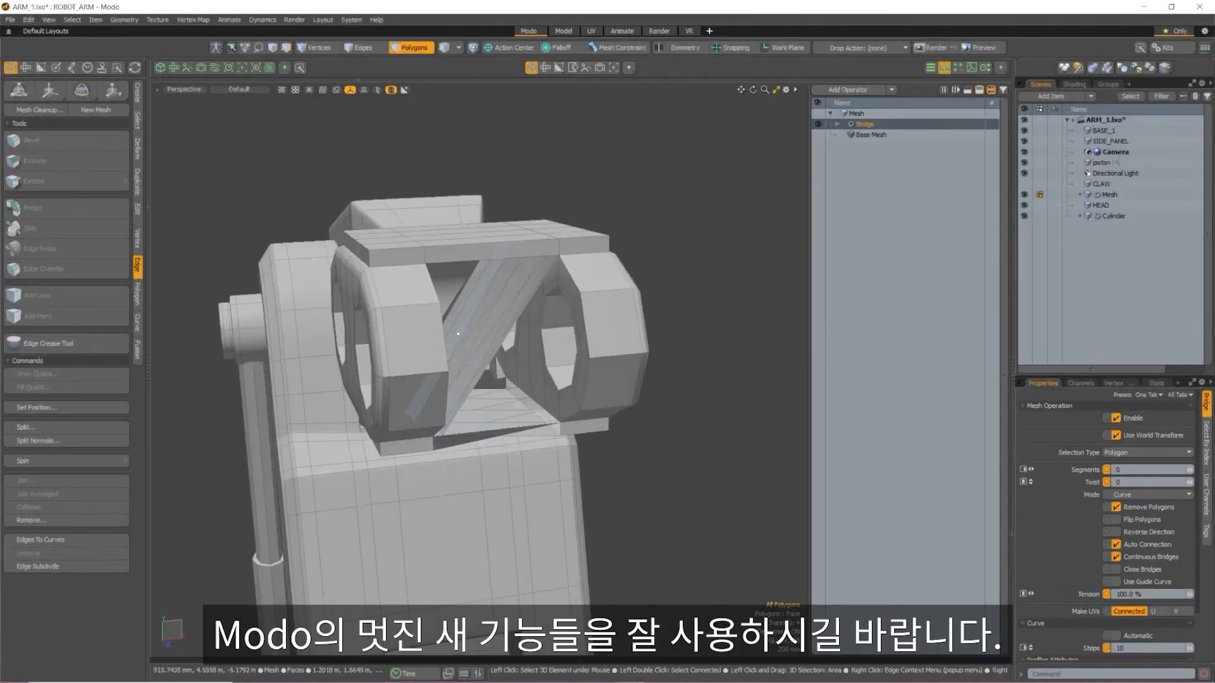
left_click_drag(728, 354, 756, 360, "alt")
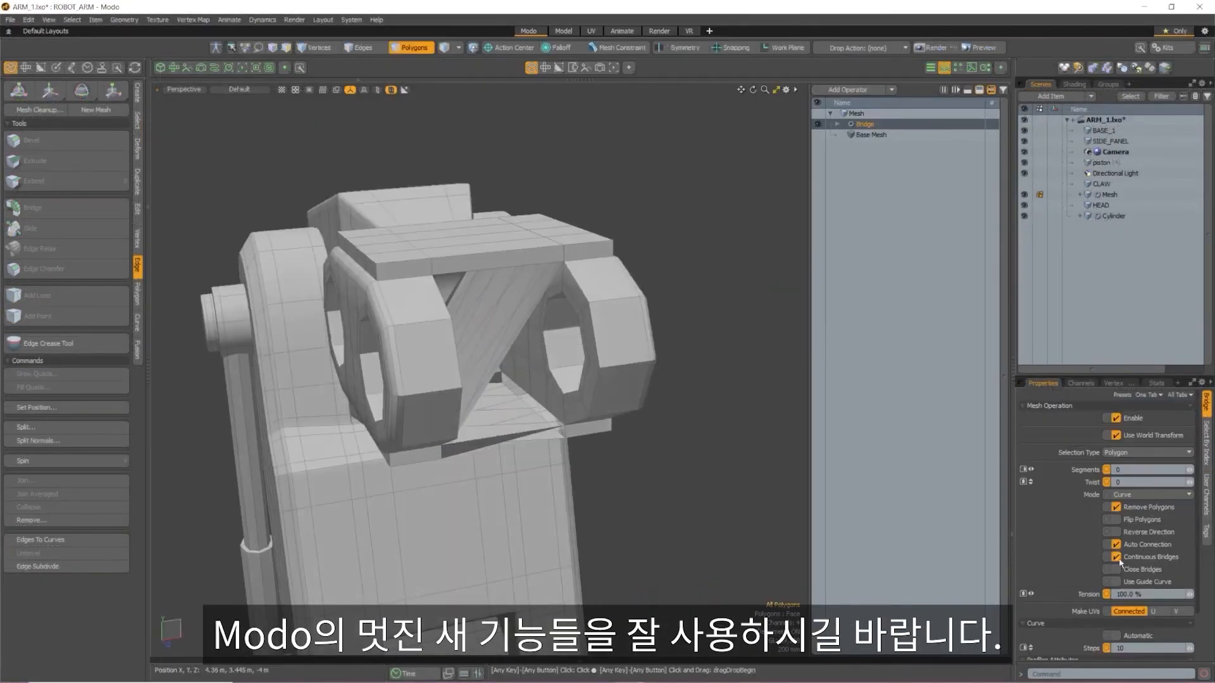
left_click(1115, 557)
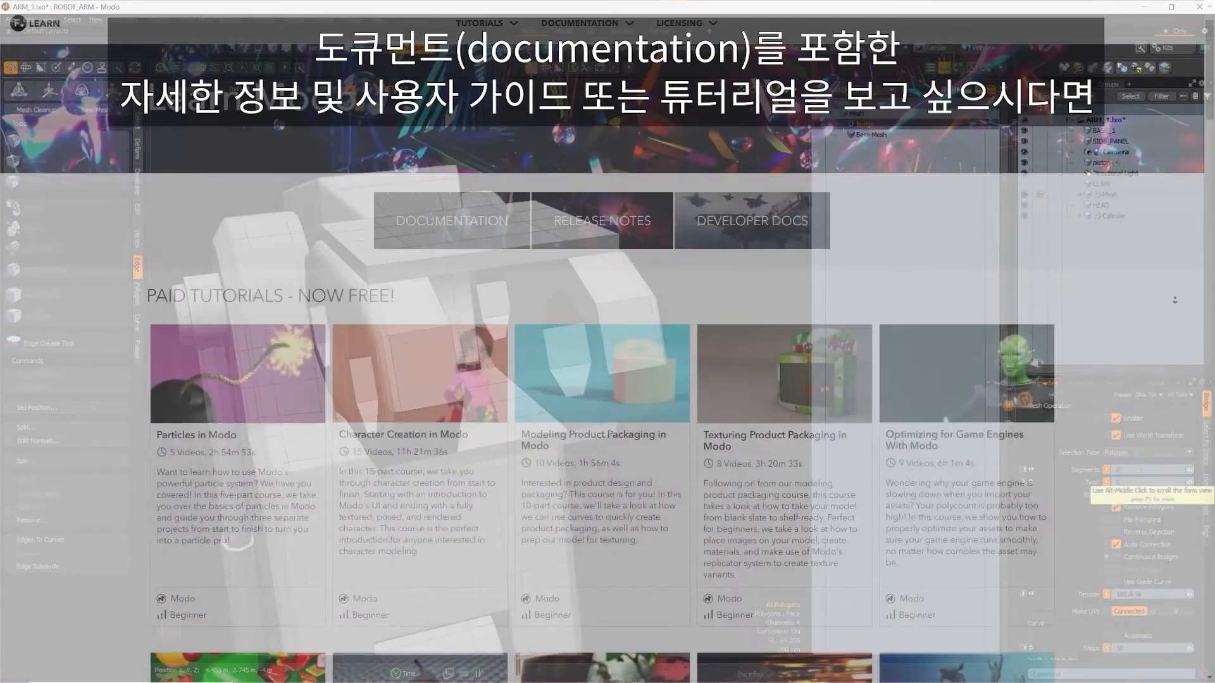